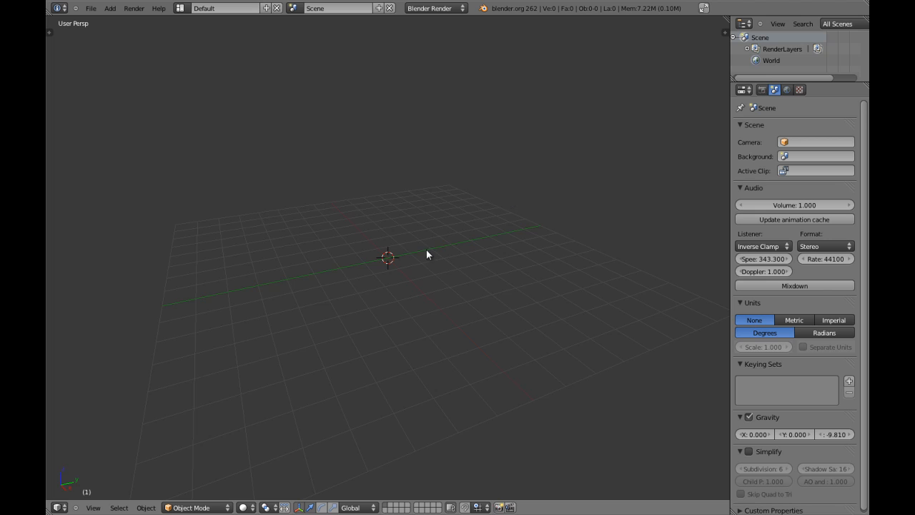
# Add a cube to the scene and set an orthographic top view
pyautogui.middleClick(380, 241)
pyautogui.hotkey('shift', 'a')
pyautogui.moveTo(384, 243)
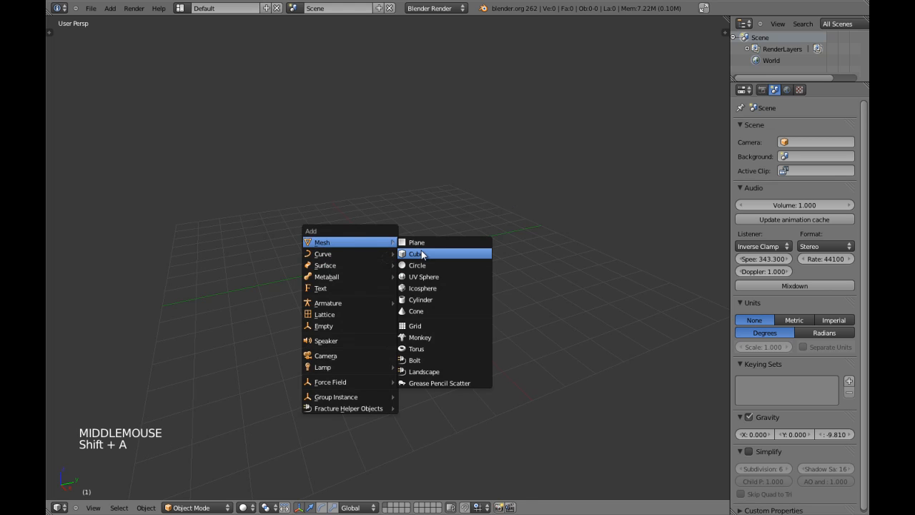
pyautogui.click(421, 252)
pyautogui.press('KP_1')
pyautogui.press('KP_7')
pyautogui.press('KP_5')
pyautogui.press('Tab')
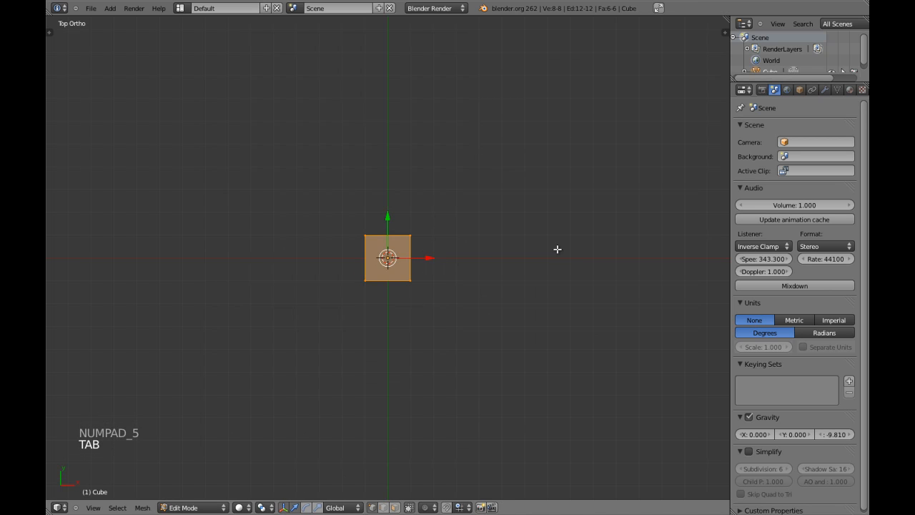
# Switch the scene units to Metric and check the cube in wireframe from the front
pyautogui.click(794, 320)
pyautogui.scroll(2, 416, 256)
pyautogui.press('Tab')
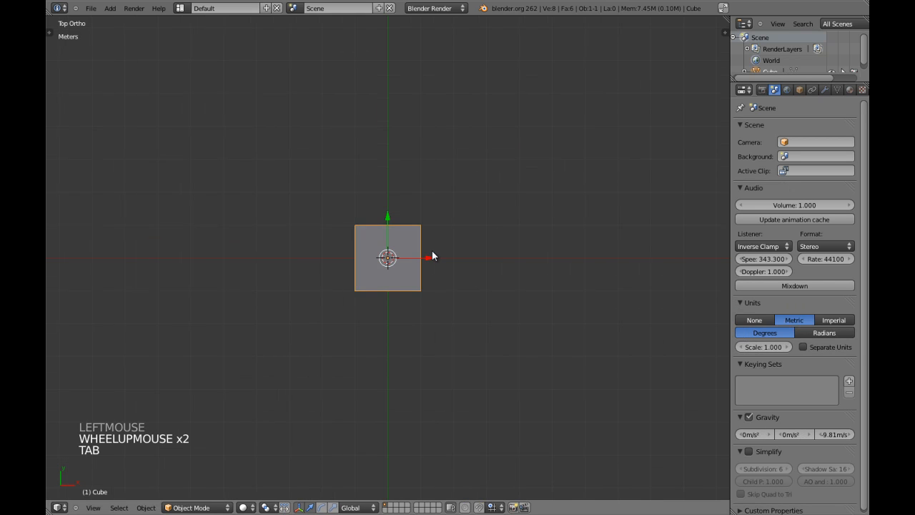
pyautogui.scroll(-3, 432, 251)
pyautogui.scroll(2, 427, 248)
pyautogui.keyDown('shift'); pyautogui.moveTo(430, 238); pyautogui.dragTo(436, 267, button='middle'); pyautogui.keyUp('shift')
pyautogui.press('Tab')
pyautogui.scroll(3, 466, 275)
pyautogui.press('z')
pyautogui.scroll(3, 436, 267)
pyautogui.press('a')
pyautogui.scroll(-3, 369, 239)
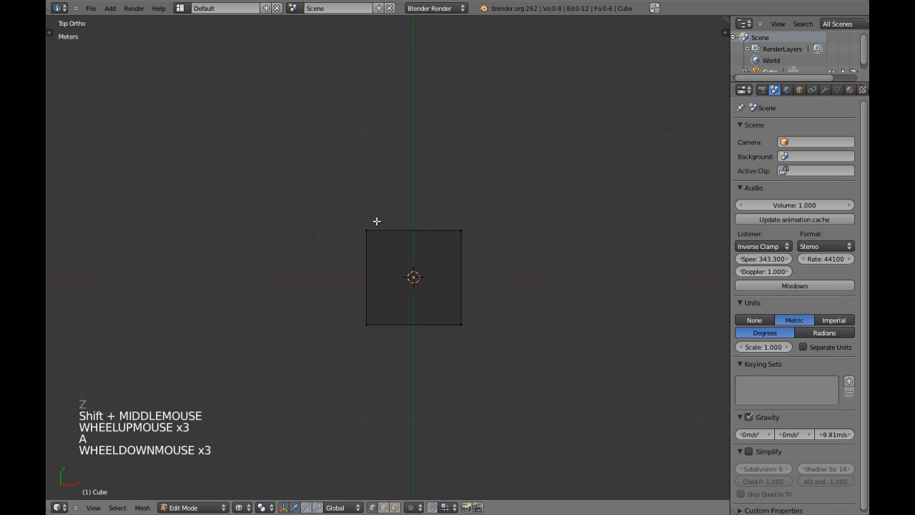
pyautogui.press('KP_1')
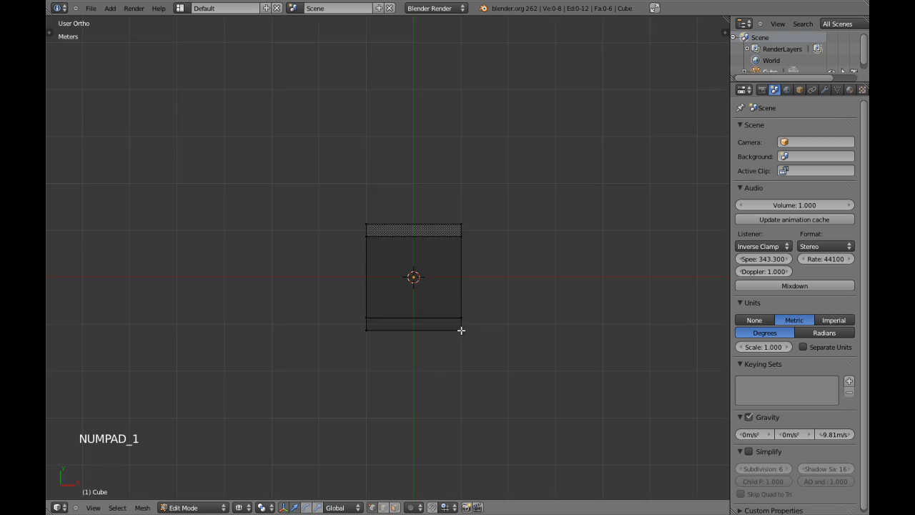
pyautogui.press('Tab')
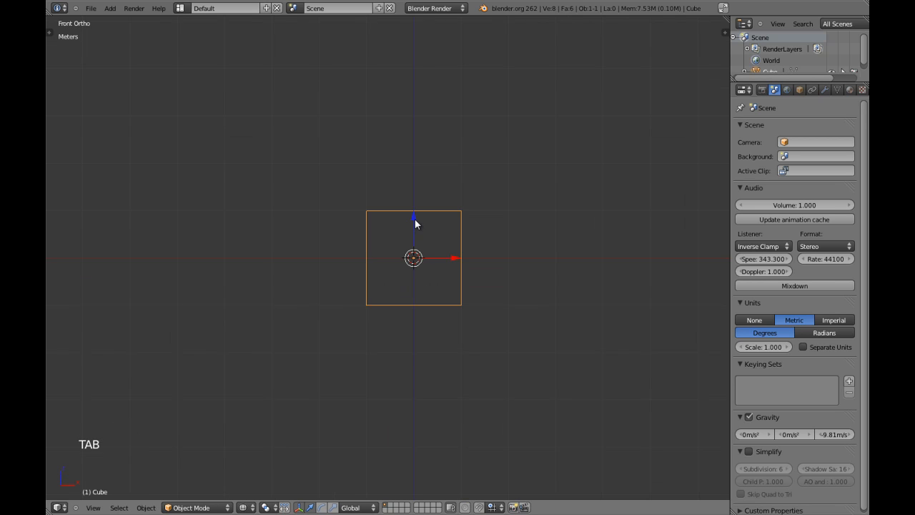
# Raise the cube 1 m along Z so its base rests on the ground grid
pyautogui.keyDown('ctrl'); pyautogui.moveTo(416, 220); pyautogui.dragTo(419, 187); pyautogui.keyUp('ctrl')
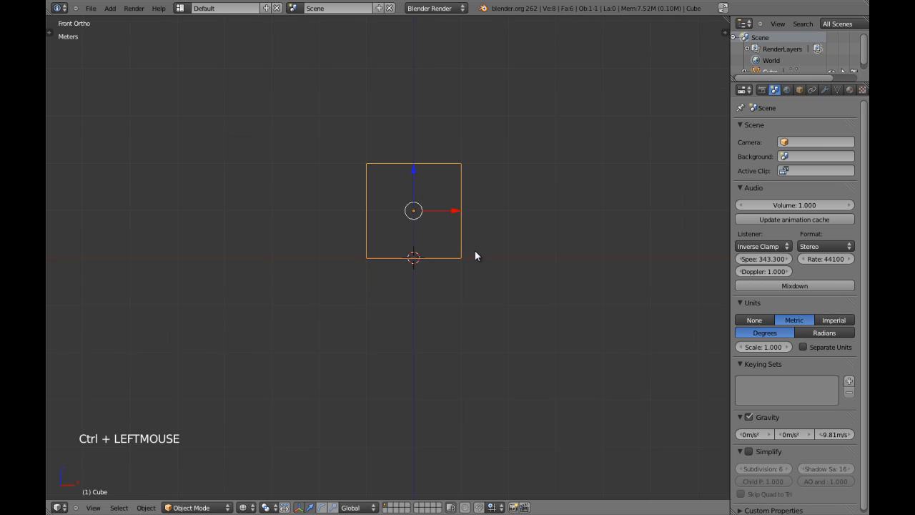
pyautogui.press('KP_7')
pyautogui.scroll(-2, 476, 255)
pyautogui.keyDown('shift'); pyautogui.moveTo(475, 250); pyautogui.dragTo(370, 339, button='middle'); pyautogui.keyUp('shift')
pyautogui.scroll(3, 350, 335)
pyautogui.scroll(-3, 379, 311)
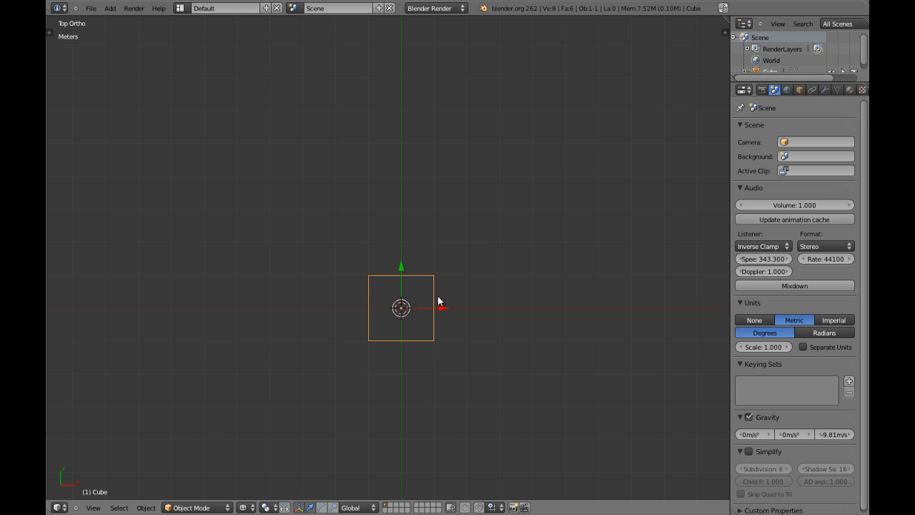
# Scale the cube 2× along X and 2.5× along Y
pyautogui.press('s')
pyautogui.write('x')
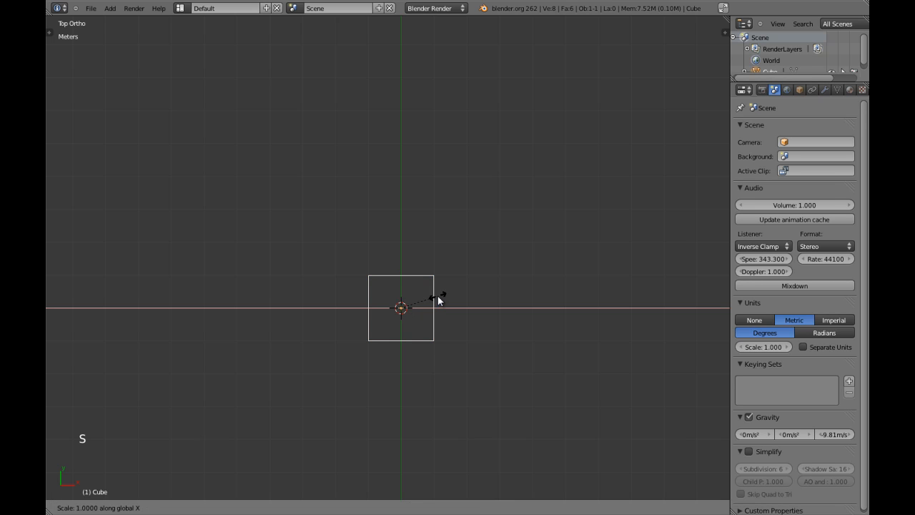
pyautogui.write('2')
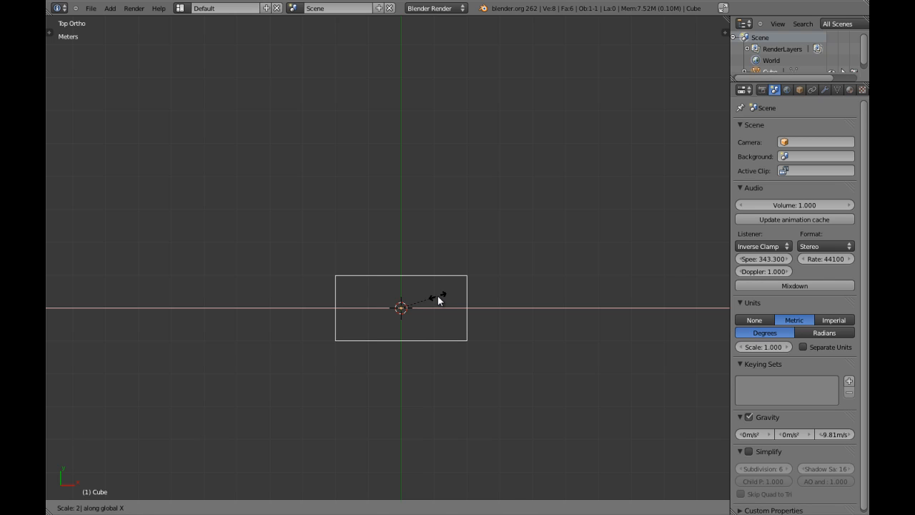
pyautogui.click(438, 300)
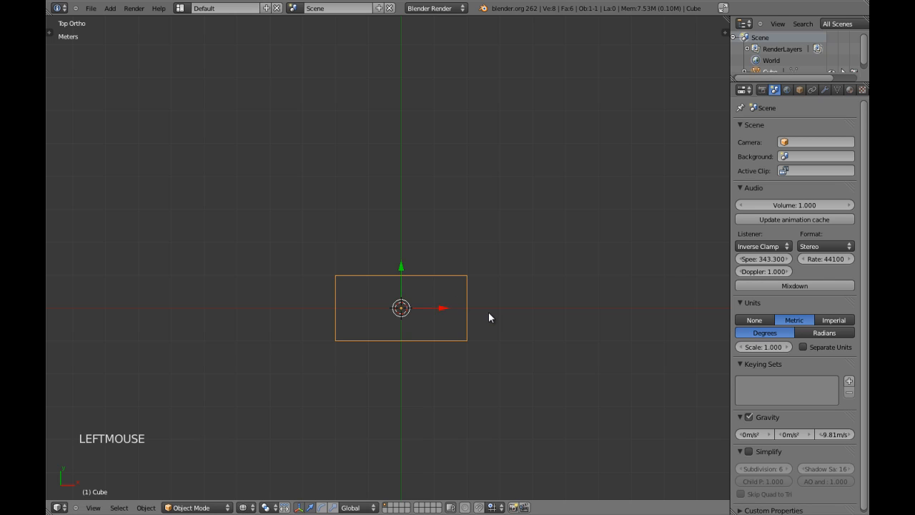
pyautogui.press('s')
pyautogui.write('y')
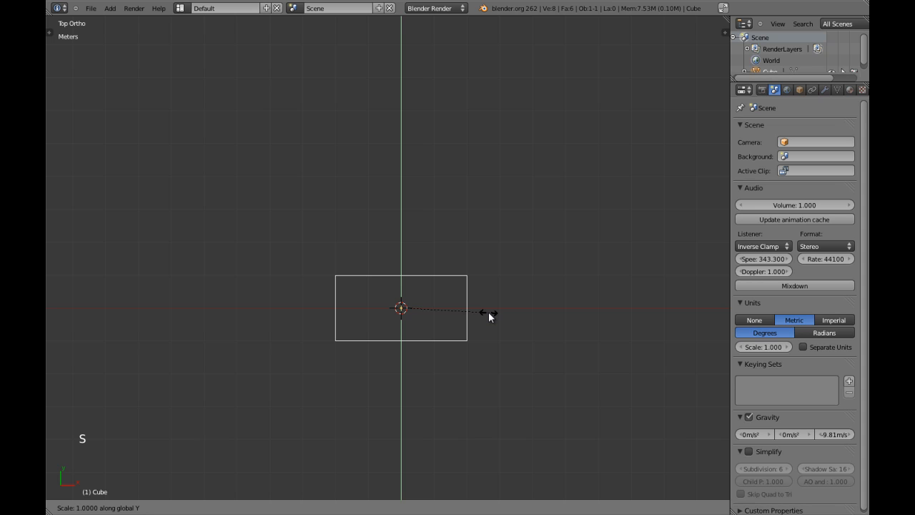
pyautogui.write('2.5')
pyautogui.click(488, 312)
# Move the box 50 cm along Y
pyautogui.press('KP_1')
pyautogui.press('a')
pyautogui.press('a')
pyautogui.moveTo(494, 272)
pyautogui.mouseDown(button='middle')
pyautogui.moveTo(358, 239)
pyautogui.moveTo(275, 273)
pyautogui.moveTo(367, 328)
pyautogui.mouseUp(button='middle')
pyautogui.press('z')
pyautogui.press('KP_5')
pyautogui.moveTo(387, 272); pyautogui.dragTo(304, 321, button='middle')
pyautogui.scroll(-2, 394, 300)
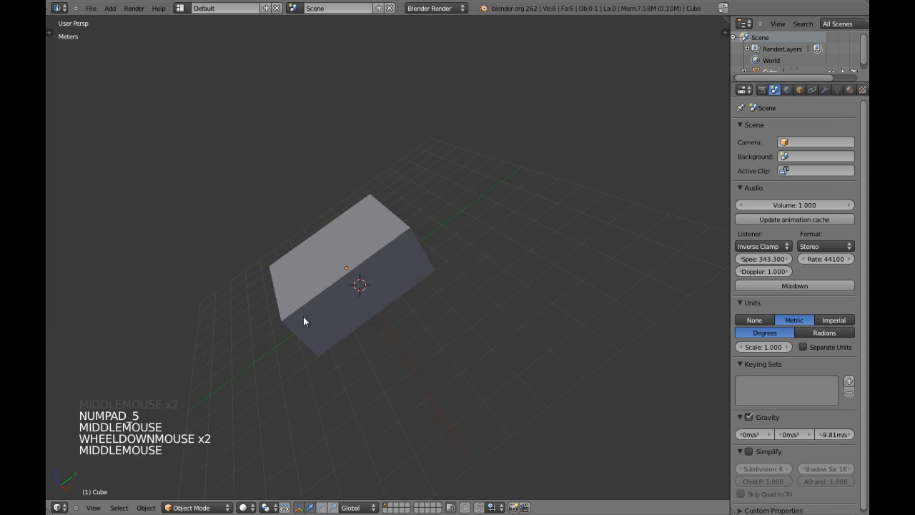
pyautogui.press('KP_1')
pyautogui.press('KP_5')
pyautogui.scroll(3, 360, 321)
pyautogui.press('z')
pyautogui.keyDown('shift'); pyautogui.moveTo(430, 220); pyautogui.dragTo(417, 268, button='middle'); pyautogui.keyUp('shift')
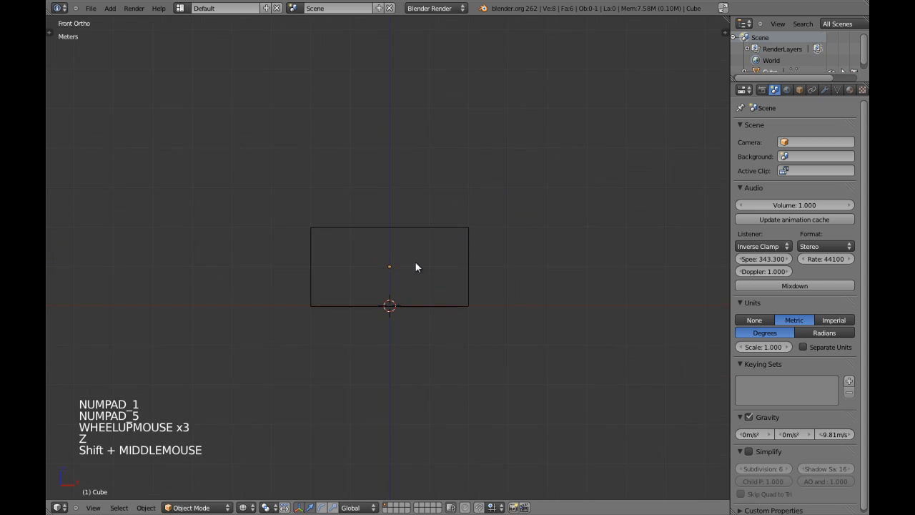
pyautogui.press('z')
pyautogui.press('z')
pyautogui.press('KP_7')
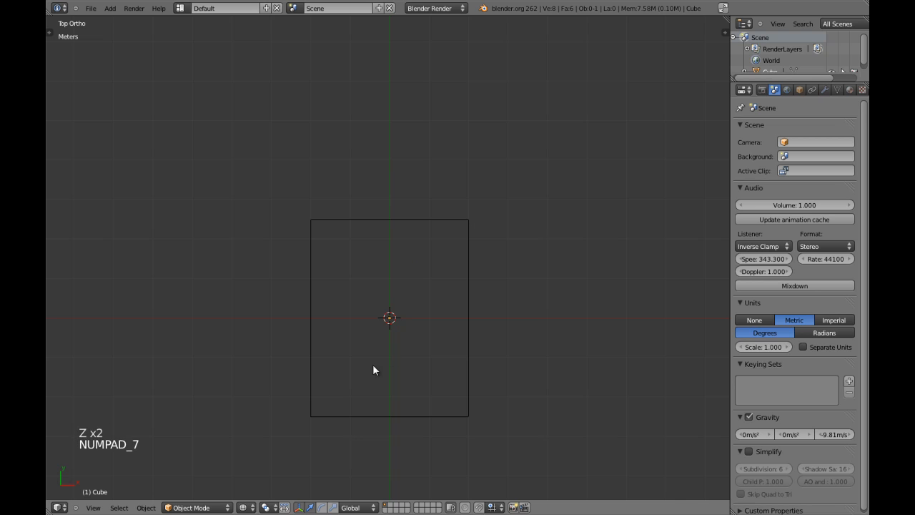
pyautogui.rightClick(475, 376)
pyautogui.scroll(3, 451, 358)
pyautogui.keyDown('shift'); pyautogui.moveTo(452, 356); pyautogui.dragTo(450, 258, button='middle'); pyautogui.keyUp('shift')
pyautogui.scroll(2, 425, 255)
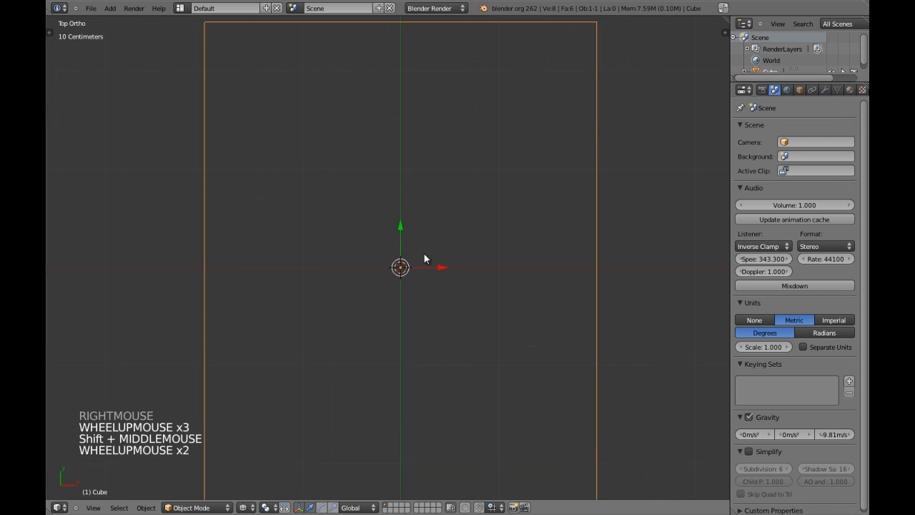
pyautogui.keyDown('ctrl'); pyautogui.moveTo(403, 228); pyautogui.dragTo(405, 179); pyautogui.keyUp('ctrl')
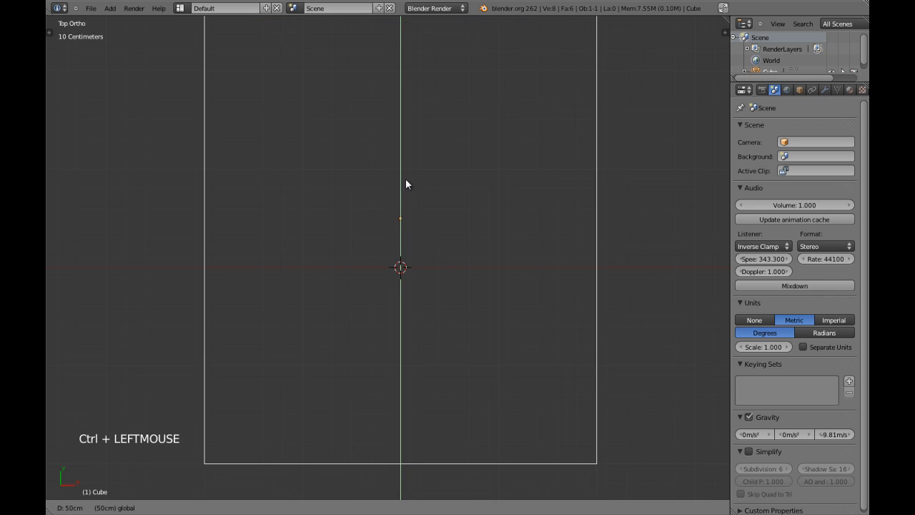
# With the pivot on the 3D cursor, scale the box 1.5× in Z
pyautogui.scroll(-3, 408, 183)
pyautogui.keyDown('shift'); pyautogui.moveTo(425, 182); pyautogui.dragTo(443, 207, button='middle'); pyautogui.keyUp('shift')
pyautogui.scroll(-2, 472, 272)
pyautogui.scroll(-2, 450, 319)
pyautogui.press('KP_1')
pyautogui.scroll(2, 420, 301)
pyautogui.press('.')
pyautogui.scroll(4, 418, 283)
pyautogui.scroll(-3, 419, 284)
pyautogui.keyDown('shift'); pyautogui.moveTo(418, 284); pyautogui.dragTo(422, 295, button='middle'); pyautogui.keyUp('shift')
pyautogui.scroll(3, 421, 295)
pyautogui.scroll(-3, 421, 294)
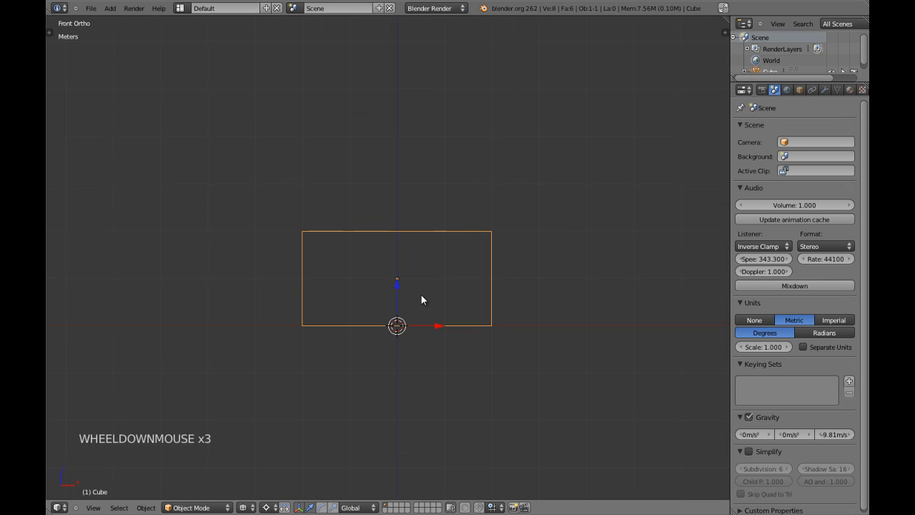
pyautogui.press('s')
pyautogui.press('z')
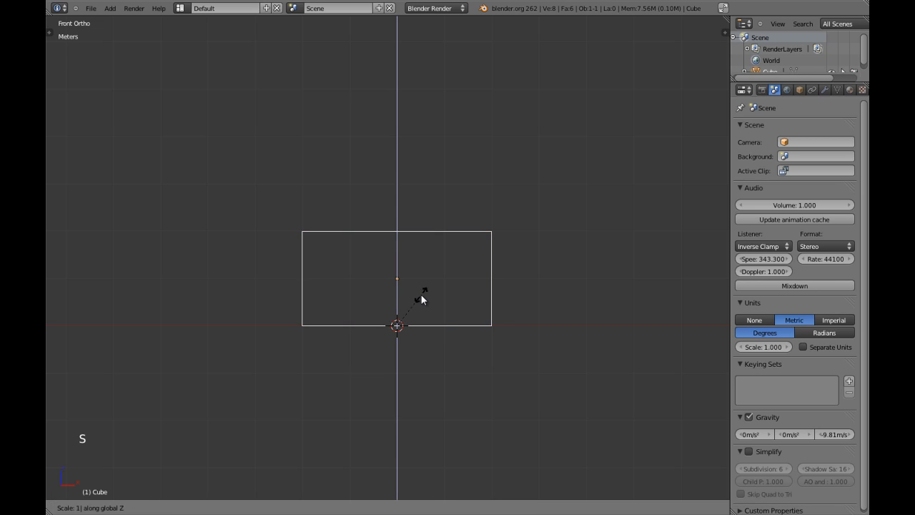
pyautogui.write('1.5')
pyautogui.press('Return')
# Reset the pivot to the box's centre and enter Edit Mode in front view
pyautogui.press('z')
pyautogui.moveTo(458, 275); pyautogui.dragTo(389, 267, button='middle')
pyautogui.scroll(-2, 390, 267)
pyautogui.press('KP_5')
pyautogui.moveTo(458, 238); pyautogui.dragTo(447, 269, button='middle')
pyautogui.press('a')
pyautogui.moveTo(309, 326); pyautogui.dragTo(517, 297, button='middle')
pyautogui.rightClick(484, 294)
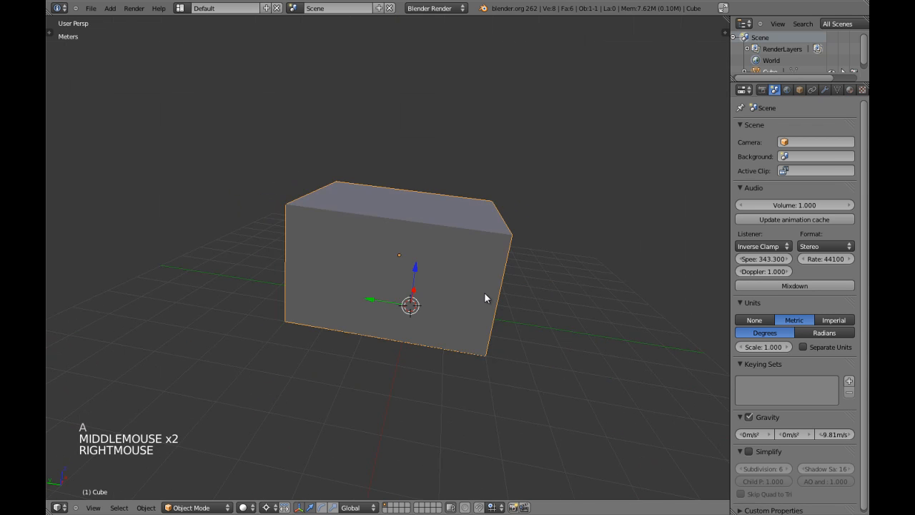
pyautogui.press('KP_1')
pyautogui.press('KP_5')
pyautogui.scroll(2, 443, 268)
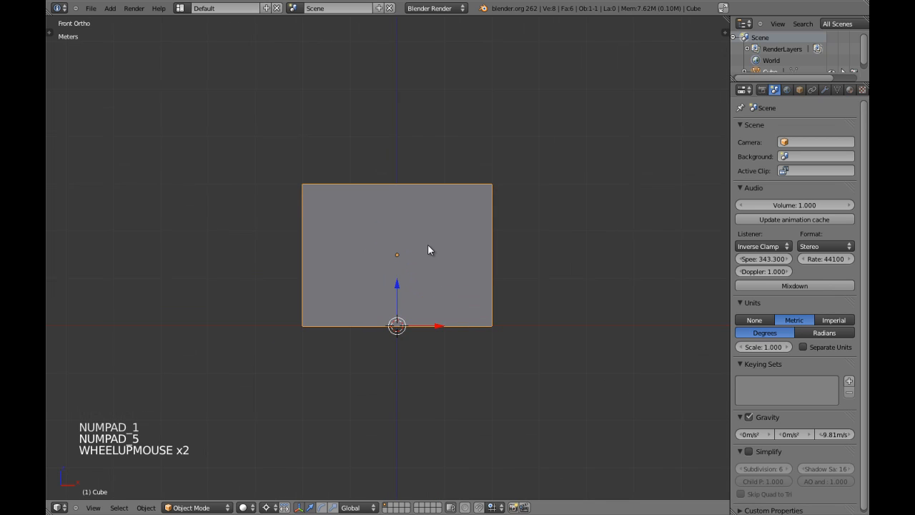
pyautogui.press('a')
pyautogui.rightClick(486, 272)
pyautogui.hotkey('ctrl', ',')
pyautogui.press('KP_7')
pyautogui.press('z')
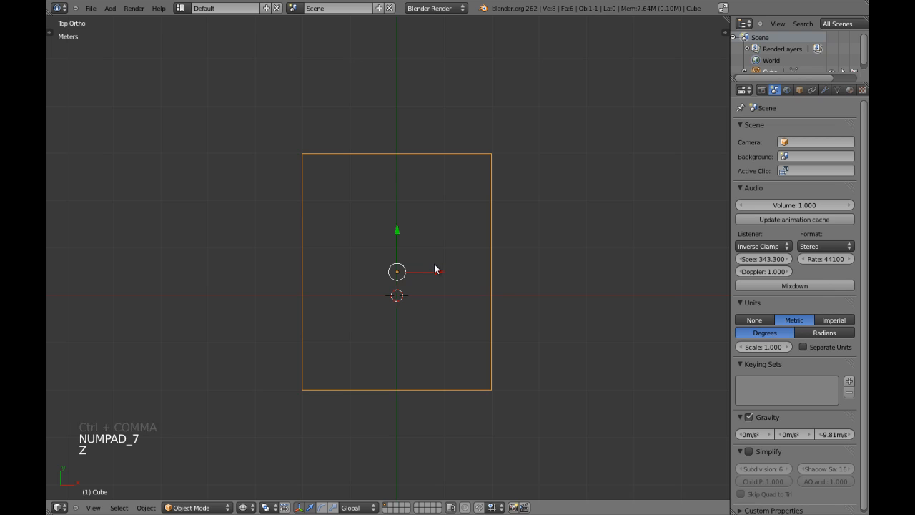
pyautogui.press('KP_1')
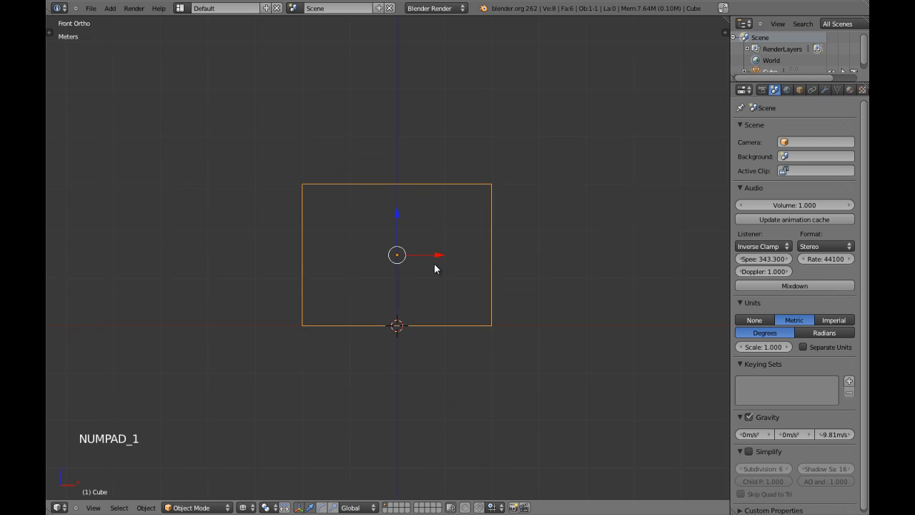
pyautogui.press('Tab')
# Insert a horizontal edge loop around the walls, slid to 0.4
pyautogui.press('a')
pyautogui.press('a')
pyautogui.press('a')
pyautogui.press('z')
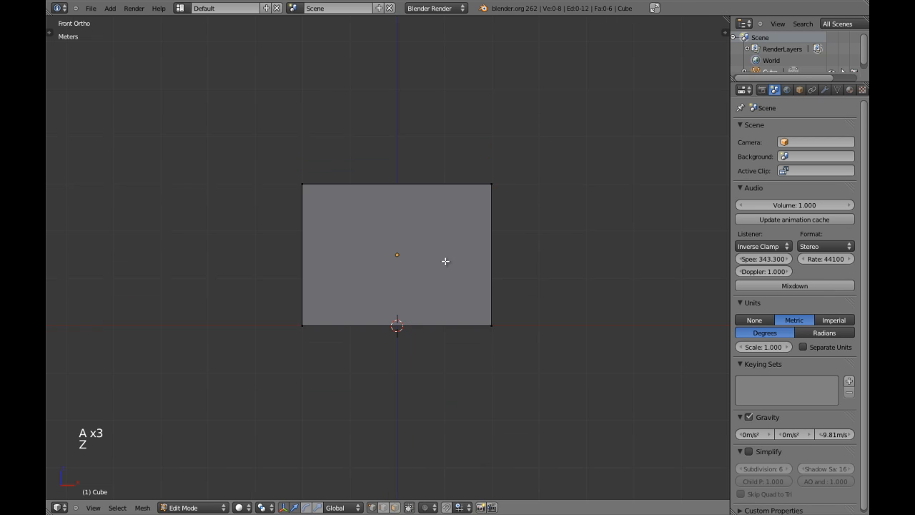
pyautogui.hotkey('ctrl', 'r')
pyautogui.click(490, 254)
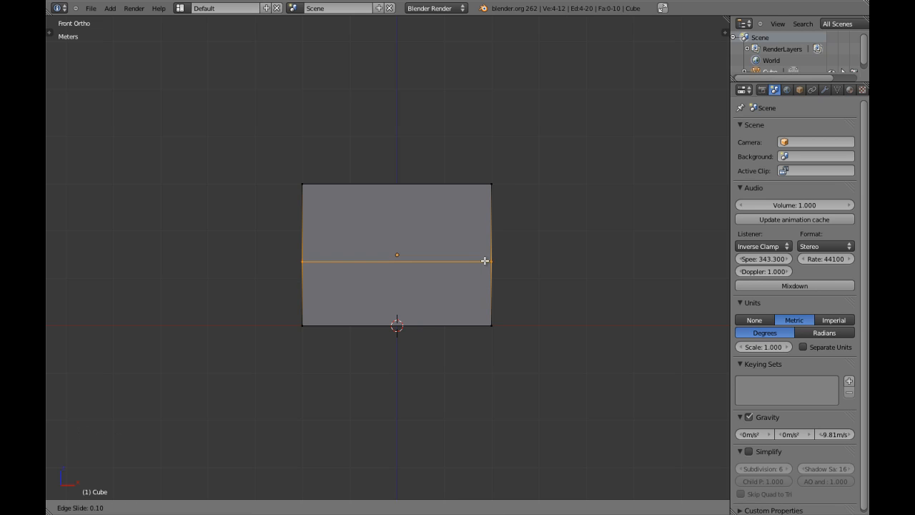
pyautogui.write('0.4')
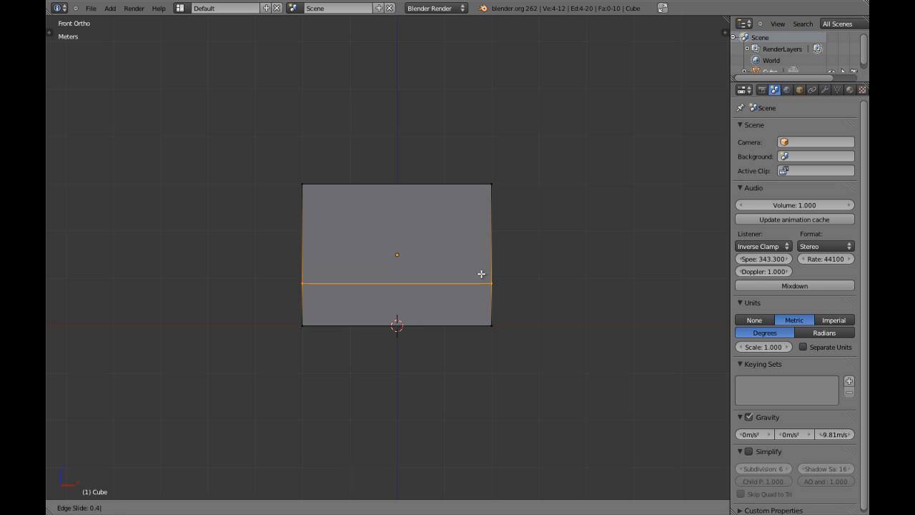
pyautogui.click(481, 274)
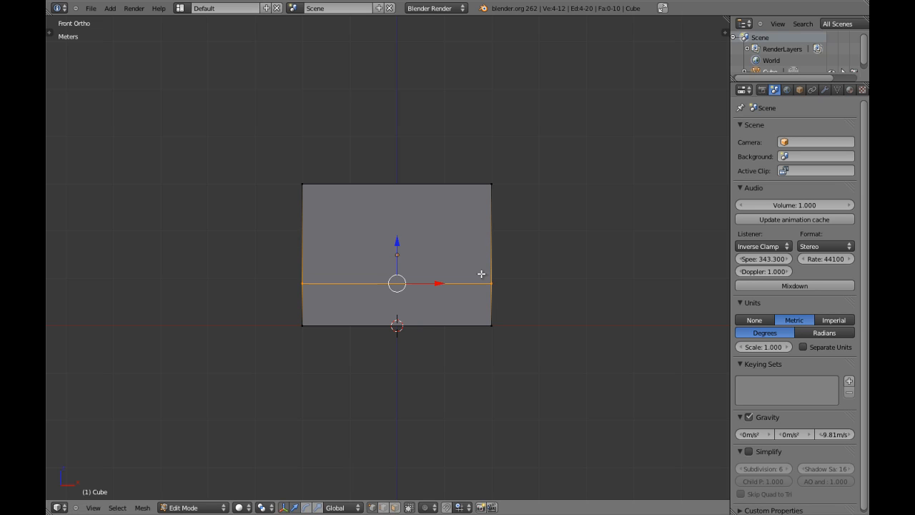
# Scale the top edge to 0.18 along X and view the roofed box in 3D
pyautogui.press('a')
pyautogui.hotkey('ctrl', 'Tab')
pyautogui.click(450, 236)
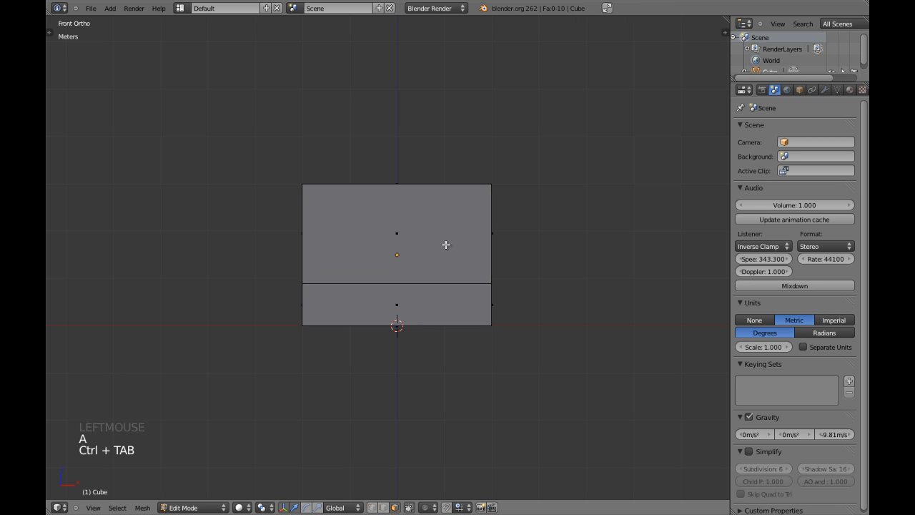
pyautogui.press('z')
pyautogui.rightClick(399, 184)
pyautogui.press('z')
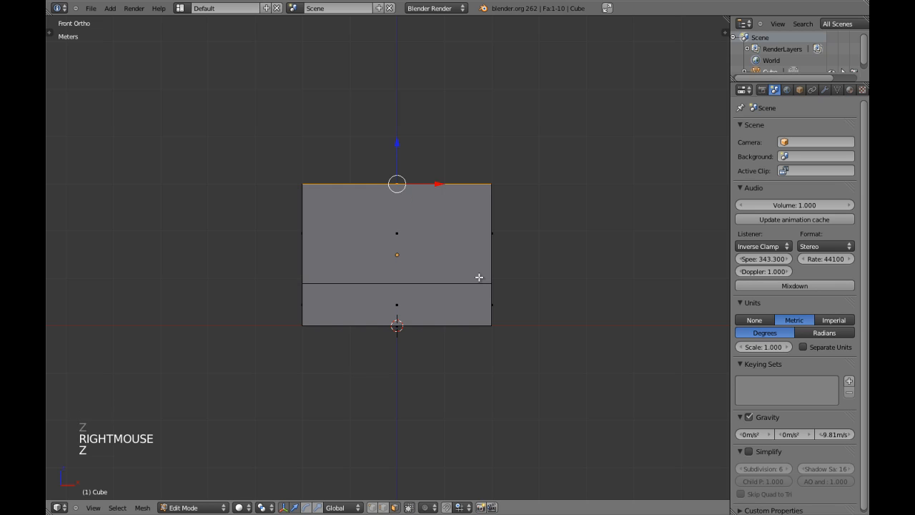
pyautogui.press('s')
pyautogui.press('x')
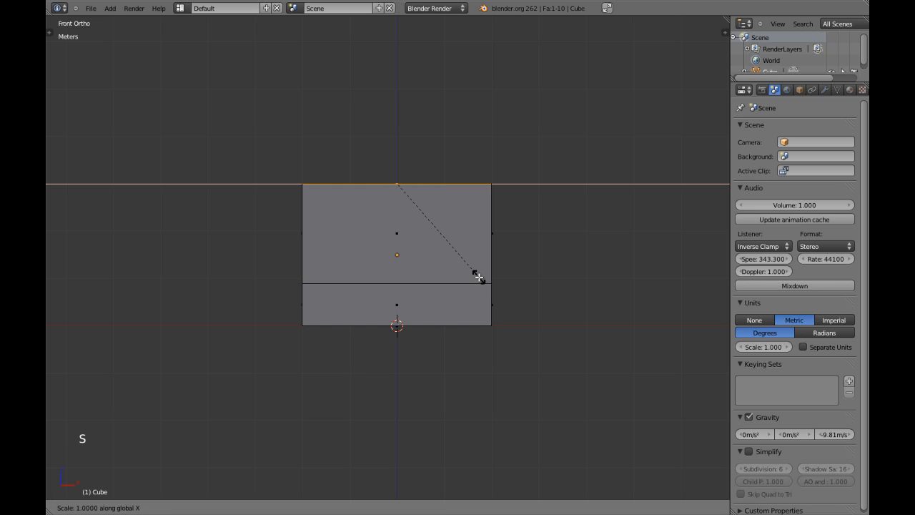
pyautogui.write('0.')
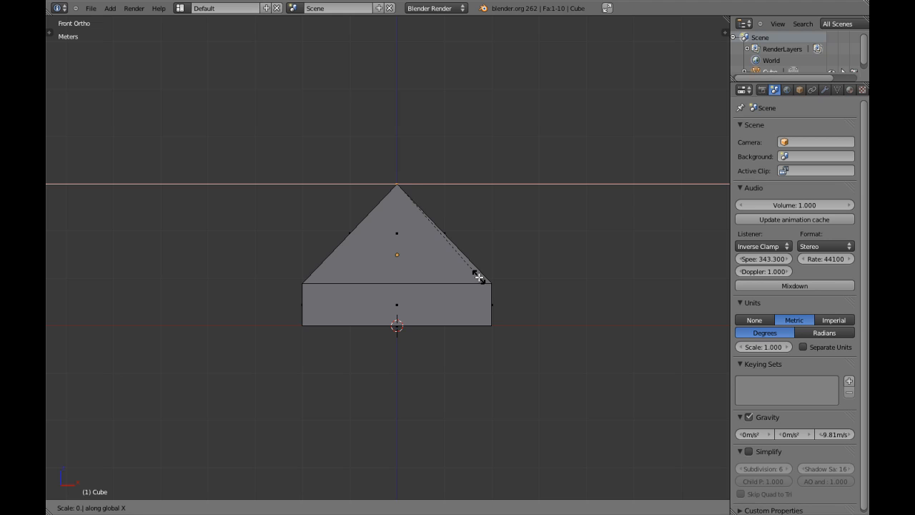
pyautogui.write('18')
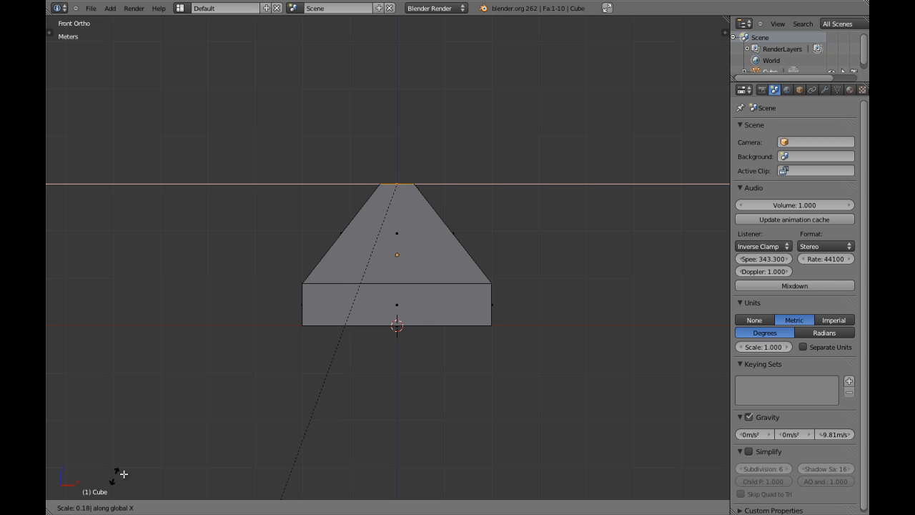
pyautogui.click(448, 298)
pyautogui.press('Tab')
pyautogui.moveTo(470, 234); pyautogui.dragTo(360, 278, button='middle')
pyautogui.press('z')
pyautogui.press('z')
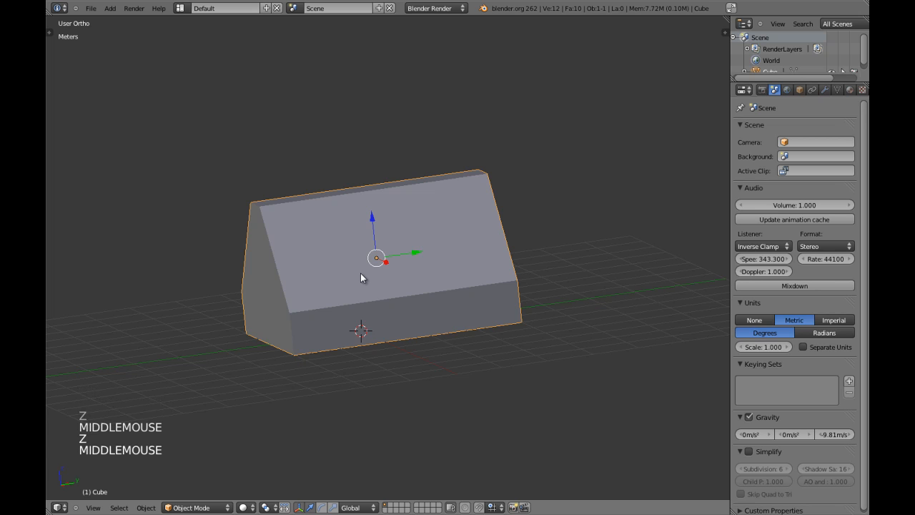
pyautogui.press('KP_5')
pyautogui.moveTo(495, 286); pyautogui.dragTo(620, 281, button='middle')
pyautogui.scroll(4, 448, 238)
pyautogui.scroll(2, 478, 229)
pyautogui.hotkey('shift', 'space')
pyautogui.scroll(-1, 564, 290)
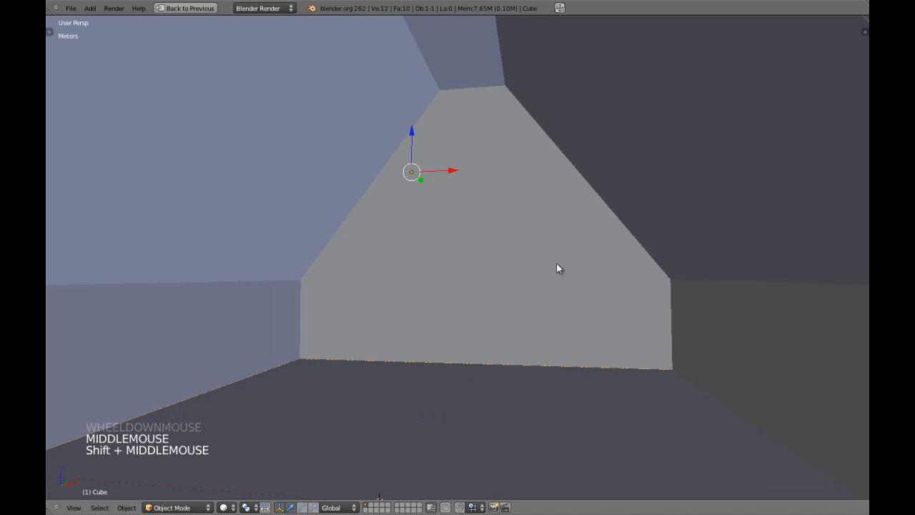
pyautogui.hotkey('shift', 'space')
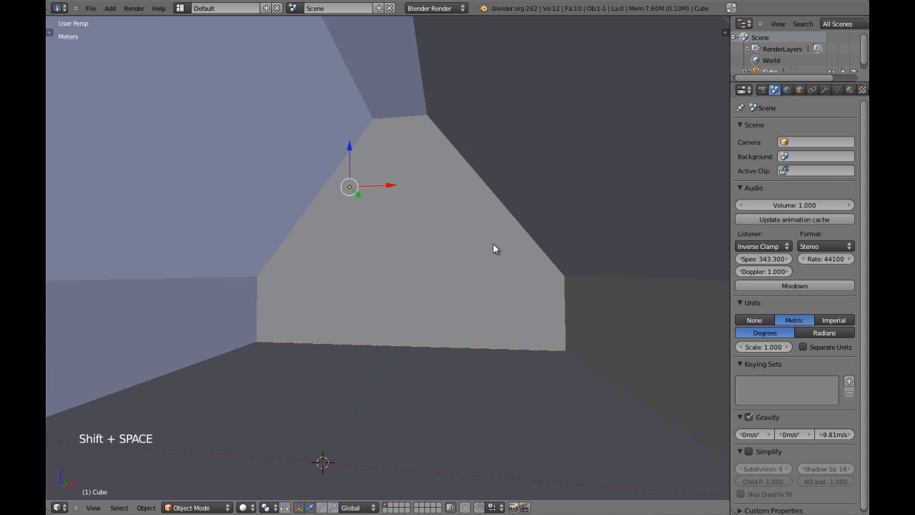
pyautogui.scroll(-2, 499, 253)
pyautogui.moveTo(503, 250); pyautogui.dragTo(475, 265, button='middle')
pyautogui.scroll(2, 462, 259)
pyautogui.press('a')
pyautogui.scroll(2, 483, 242)
pyautogui.scroll(-4, 496, 265)
pyautogui.press('KP_3')
pyautogui.press('KP_5')
pyautogui.press('z')
pyautogui.rightClick(550, 225)
pyautogui.moveTo(549, 225)
pyautogui.keyDown('shift'); pyautogui.mouseDown(button='middle')
pyautogui.moveTo(548, 265)
pyautogui.moveTo(431, 207)
pyautogui.mouseUp(button='middle'); pyautogui.keyUp('shift')
pyautogui.scroll(-2, 524, 237)
pyautogui.scroll(3, 490, 239)
pyautogui.scroll(-2, 431, 206)
pyautogui.press('z')
pyautogui.moveTo(346, 219)
pyautogui.mouseDown(button='middle')
pyautogui.moveTo(404, 248)
pyautogui.moveTo(450, 289)
pyautogui.mouseUp(button='middle')
pyautogui.press('KP_3')
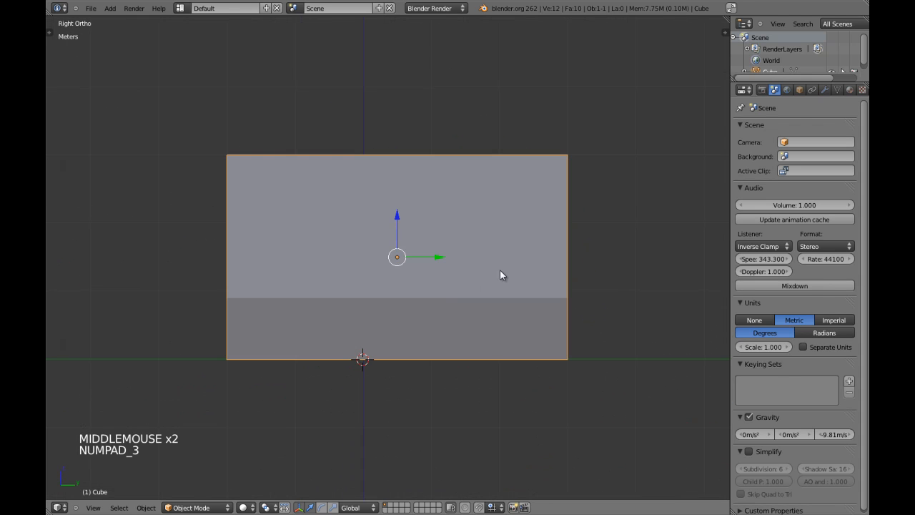
# Add a Solidify modifier with a thickness of -7.5 cm
pyautogui.click(825, 90)
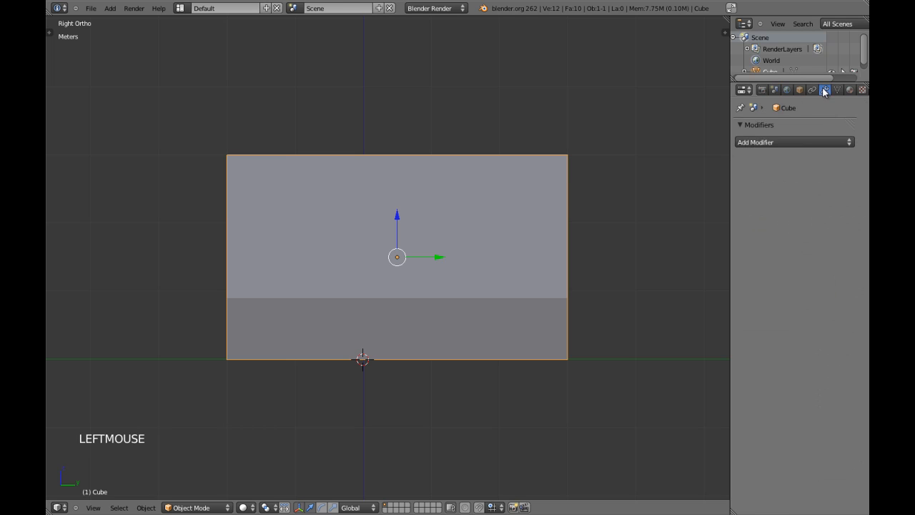
pyautogui.click(772, 143)
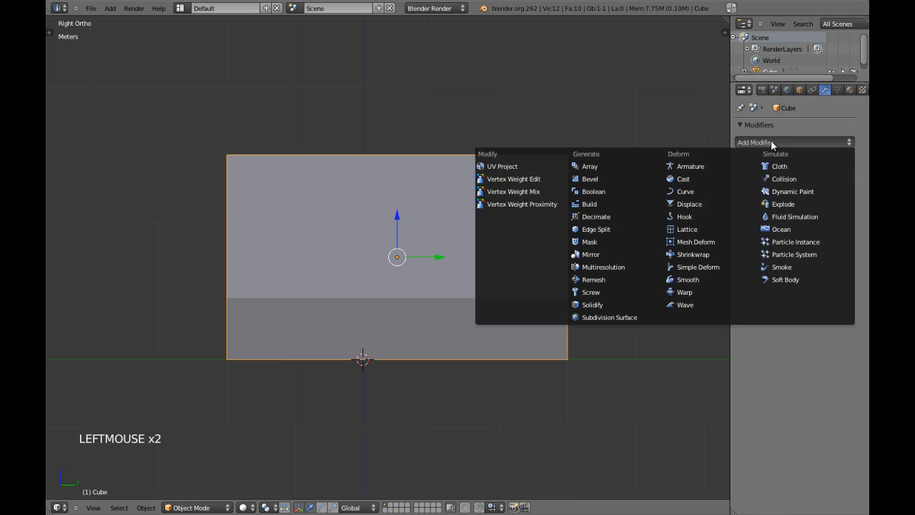
pyautogui.click(610, 304)
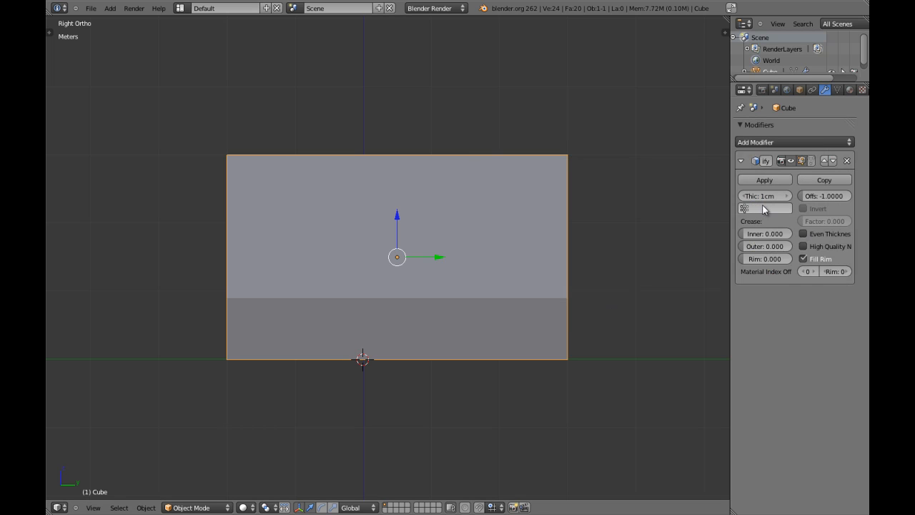
pyautogui.press('z')
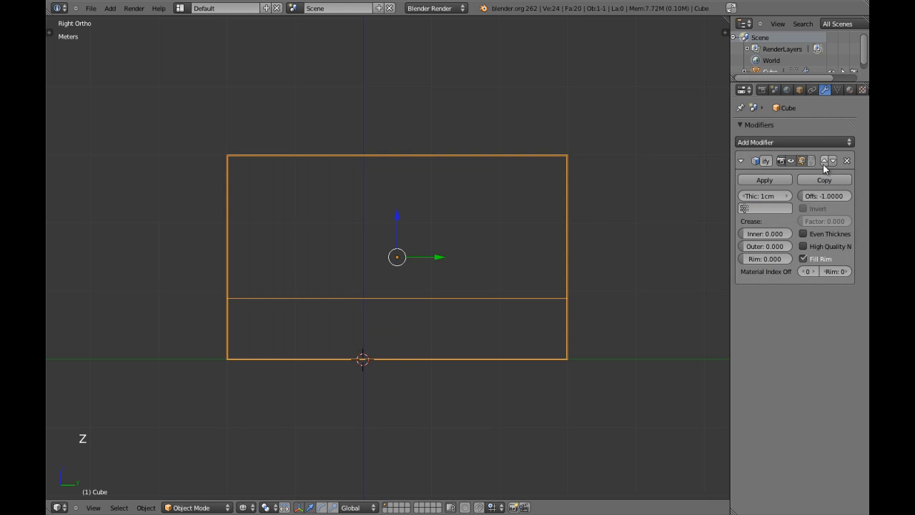
pyautogui.click(766, 195)
pyautogui.press('Return')
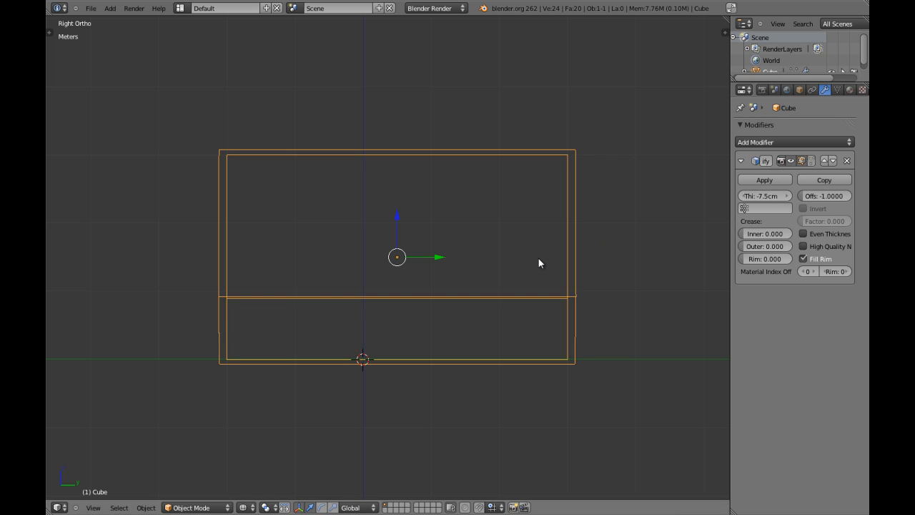
# Inspect the 7.5 cm shell walls in wireframe from the front view
pyautogui.press('z')
pyautogui.keyDown('shift'); pyautogui.moveTo(595, 213); pyautogui.dragTo(538, 239, button='middle'); pyautogui.keyUp('shift')
pyautogui.scroll(5, 548, 180)
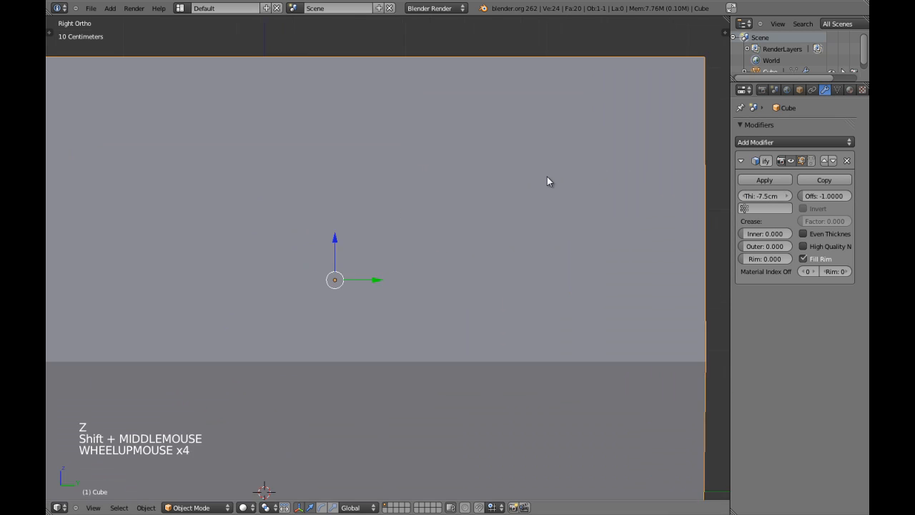
pyautogui.press('z')
pyautogui.scroll(-8, 548, 180)
pyautogui.press('z')
pyautogui.moveTo(443, 207); pyautogui.dragTo(628, 145, button='middle')
pyautogui.press('KP_1')
pyautogui.press('z')
pyautogui.scroll(4, 497, 243)
pyautogui.scroll(4, 421, 174)
pyautogui.keyDown('shift'); pyautogui.moveTo(421, 173); pyautogui.dragTo(440, 231, button='middle'); pyautogui.keyUp('shift')
pyautogui.scroll(-1, 424, 214)
pyautogui.scroll(-3, 589, 213)
pyautogui.keyDown('shift'); pyautogui.moveTo(273, 162); pyautogui.dragTo(379, 246, button='middle'); pyautogui.keyUp('shift')
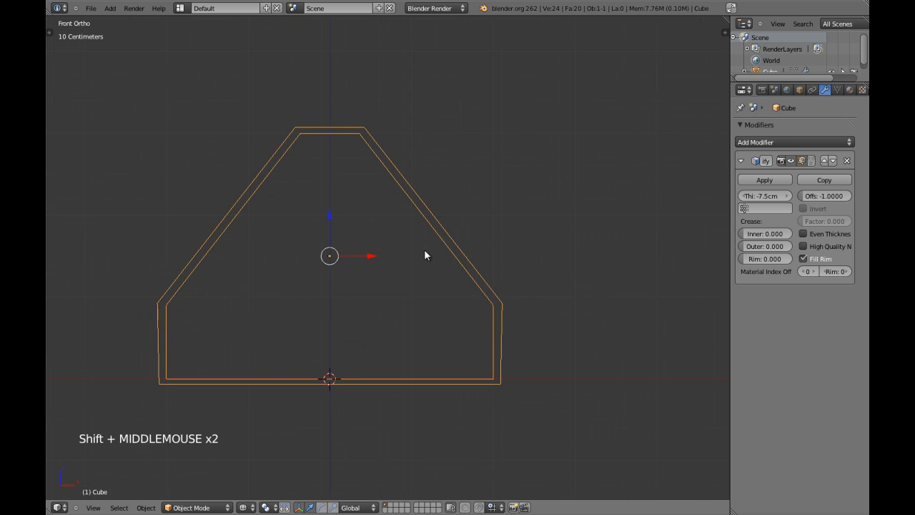
# Save the scene as walls.roof.floor.blend in the scenes folder
pyautogui.hotkey('ctrl', 'shift', 's')
pyautogui.click(233, 51)
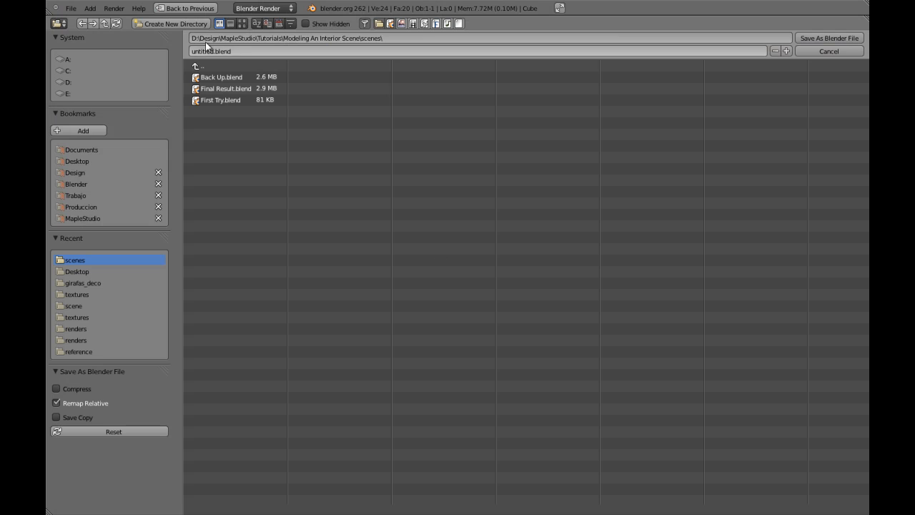
pyautogui.write('walls.ro')
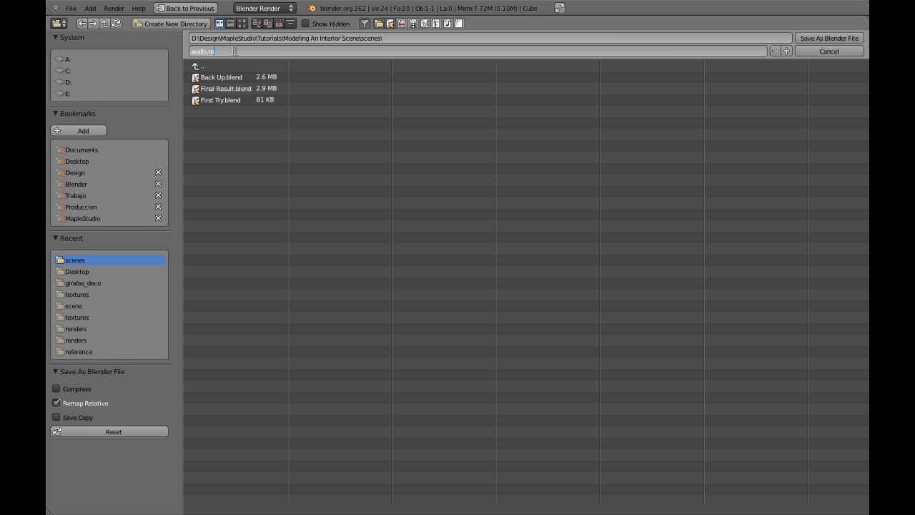
pyautogui.write('of.floor')
pyautogui.press('Return')
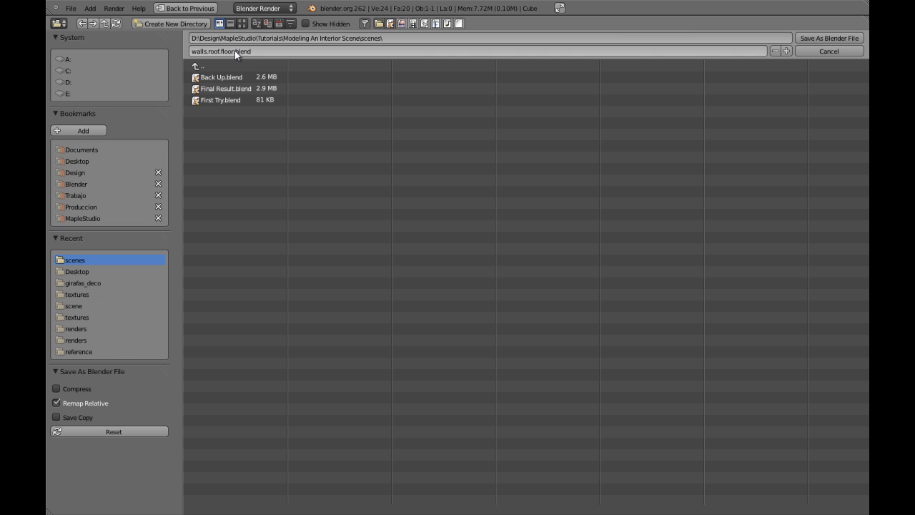
# Save the file as walls.roof.floor.blend
pyautogui.click(819, 37)
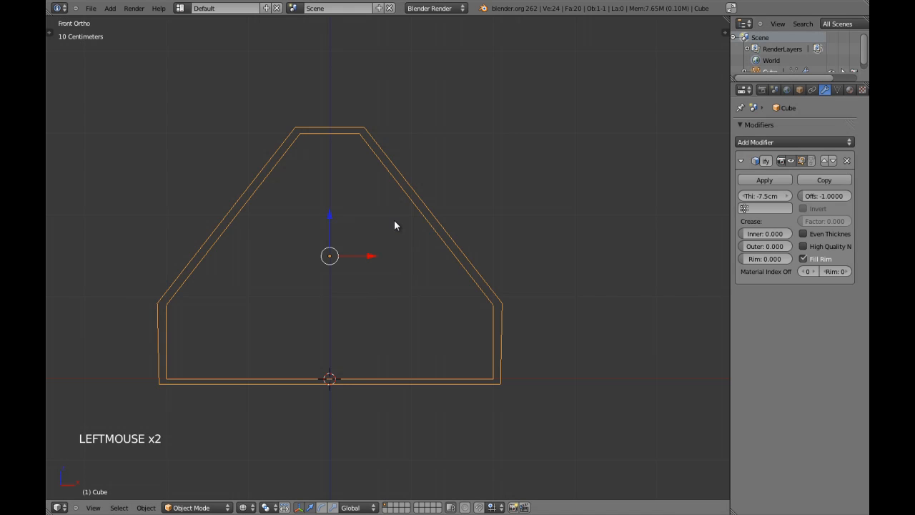
pyautogui.keyDown('shift'); pyautogui.moveTo(485, 258); pyautogui.dragTo(520, 258, button='middle'); pyautogui.keyUp('shift')
pyautogui.hotkey('ctrl', 'w')
# Apply the Solidify modifier and enter Edit Mode with vertex selection
pyautogui.click(770, 179)
pyautogui.keyDown('shift'); pyautogui.moveTo(421, 323); pyautogui.dragTo(470, 269, button='middle'); pyautogui.keyUp('shift')
pyautogui.scroll(2, 493, 266)
pyautogui.press('Tab')
pyautogui.press('a')
pyautogui.press('a')
pyautogui.press('a')
pyautogui.press('a')
pyautogui.hotkey('ctrl', 'Tab')
pyautogui.click(508, 251)
# Circle-select the top-right and bottom-right outer vertices of the right wall
pyautogui.keyDown('shift'); pyautogui.moveTo(539, 272); pyautogui.dragTo(527, 259, button='middle'); pyautogui.keyUp('shift')
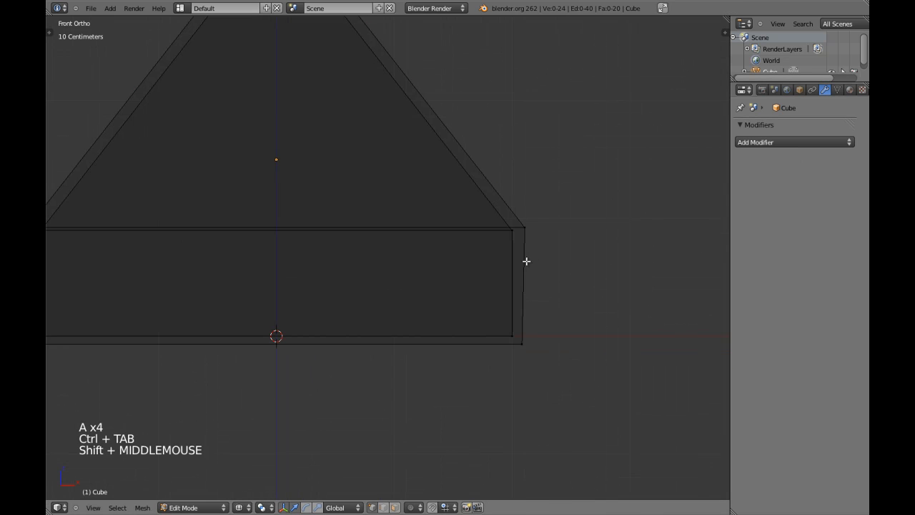
pyautogui.press('c')
pyautogui.click(532, 227)
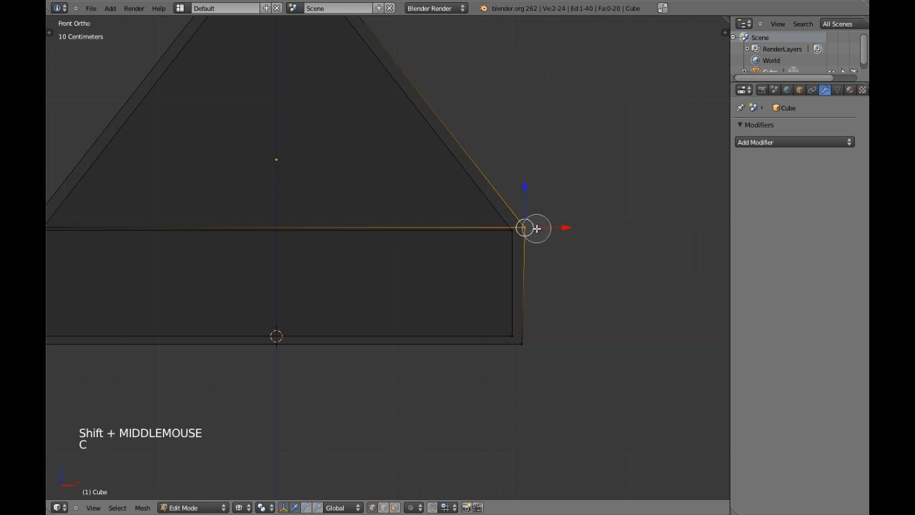
pyautogui.click(529, 350)
pyautogui.rightClick(562, 340)
# Scale the right wall's outer vertices to 0 on X so its edge stands vertical
pyautogui.scroll(-3, 372, 288)
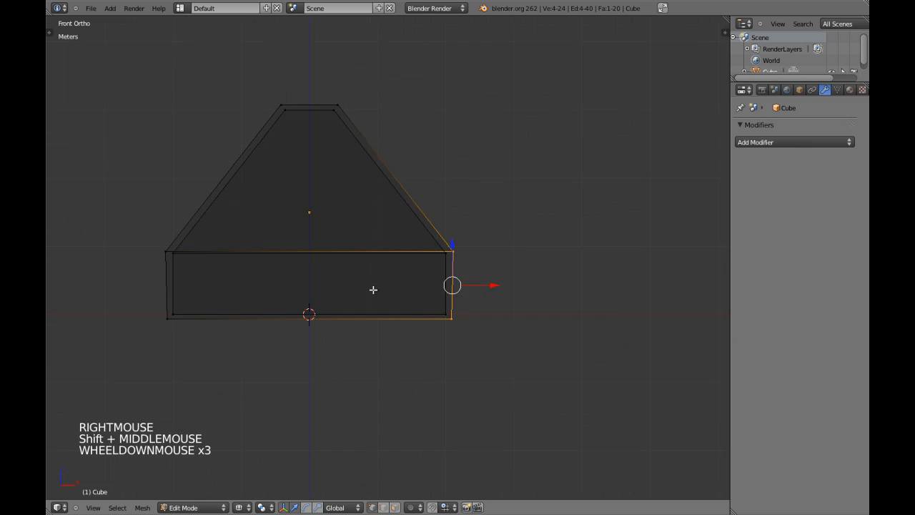
pyautogui.keyDown('shift'); pyautogui.moveTo(444, 307); pyautogui.dragTo(468, 311, button='middle'); pyautogui.keyUp('shift')
pyautogui.scroll(4, 523, 305)
pyautogui.keyDown('shift'); pyautogui.moveTo(522, 304); pyautogui.dragTo(412, 304, button='middle'); pyautogui.keyUp('shift')
pyautogui.keyDown('shift'); pyautogui.moveTo(539, 294); pyautogui.dragTo(501, 305, button='middle'); pyautogui.keyUp('shift')
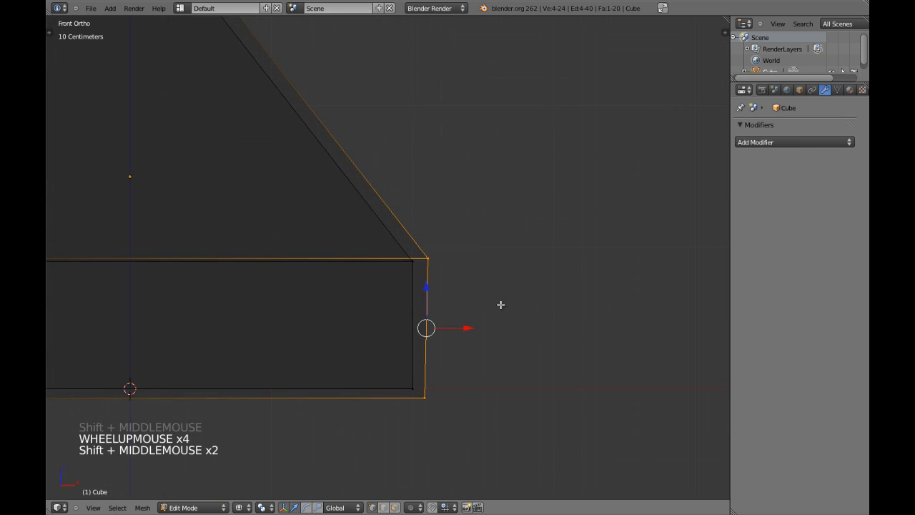
pyautogui.keyDown('shift'); pyautogui.moveTo(412, 306); pyautogui.dragTo(401, 335, button='middle'); pyautogui.keyUp('shift')
pyautogui.keyDown('shift'); pyautogui.moveTo(460, 309); pyautogui.dragTo(458, 324, button='middle'); pyautogui.keyUp('shift')
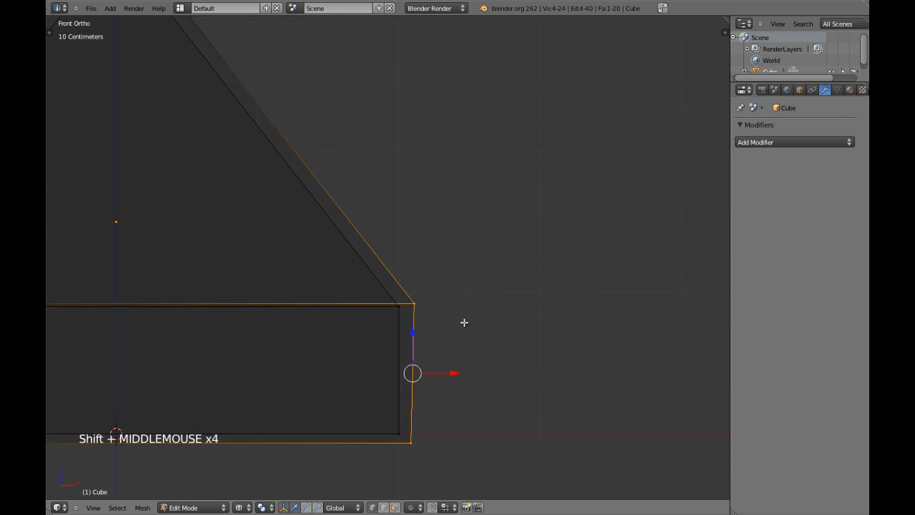
pyautogui.press('s')
pyautogui.press('x')
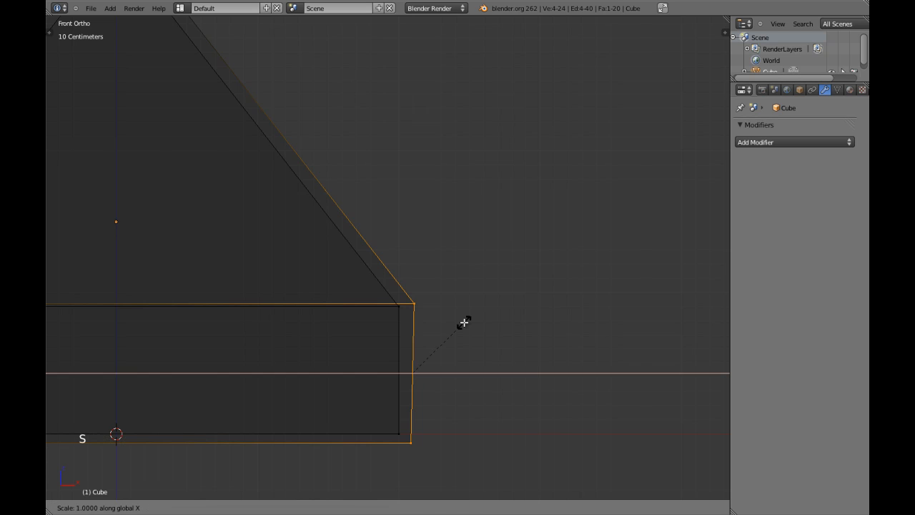
pyautogui.press('Return')
# Box-select the left wall's outer vertices
pyautogui.press('a')
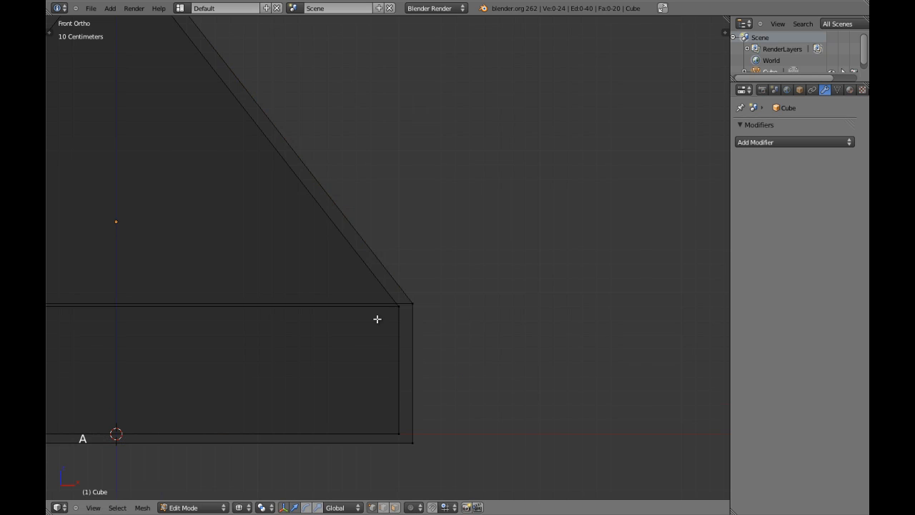
pyautogui.scroll(-3, 376, 319)
pyautogui.keyDown('shift'); pyautogui.moveTo(376, 319); pyautogui.dragTo(393, 300, button='middle'); pyautogui.keyUp('shift')
pyautogui.keyDown('shift'); pyautogui.moveTo(145, 291); pyautogui.dragTo(306, 279, button='middle'); pyautogui.keyUp('shift')
pyautogui.press('a')
pyautogui.scroll(2, 306, 279)
pyautogui.press('a')
pyautogui.scroll(-1, 360, 233)
pyautogui.keyDown('shift'); pyautogui.moveTo(245, 282); pyautogui.dragTo(360, 272, button='middle'); pyautogui.keyUp('shift')
pyautogui.press('b')
pyautogui.moveTo(302, 346); pyautogui.dragTo(343, 444)
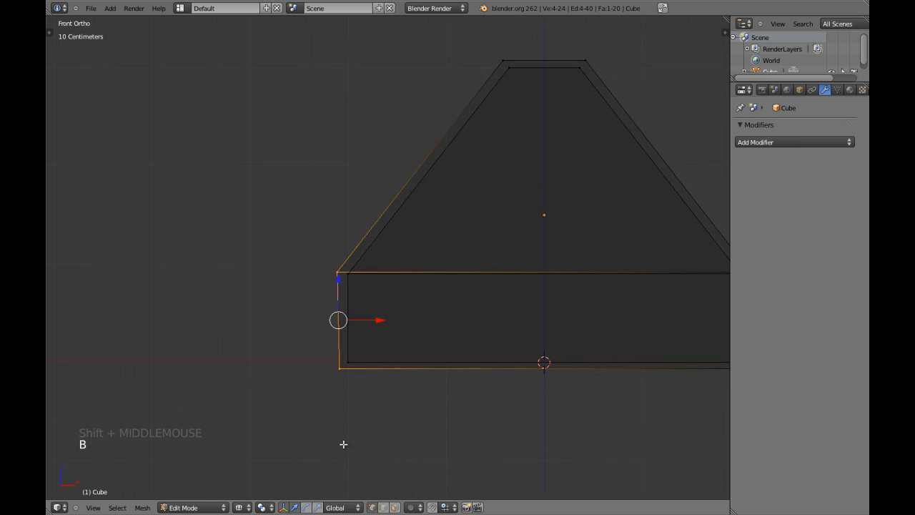
# Scale the left wall's outer vertices to 0 on X so that edge stands vertical
pyautogui.press('s')
pyautogui.press('KP_3')
pyautogui.press('a')
pyautogui.press('a')
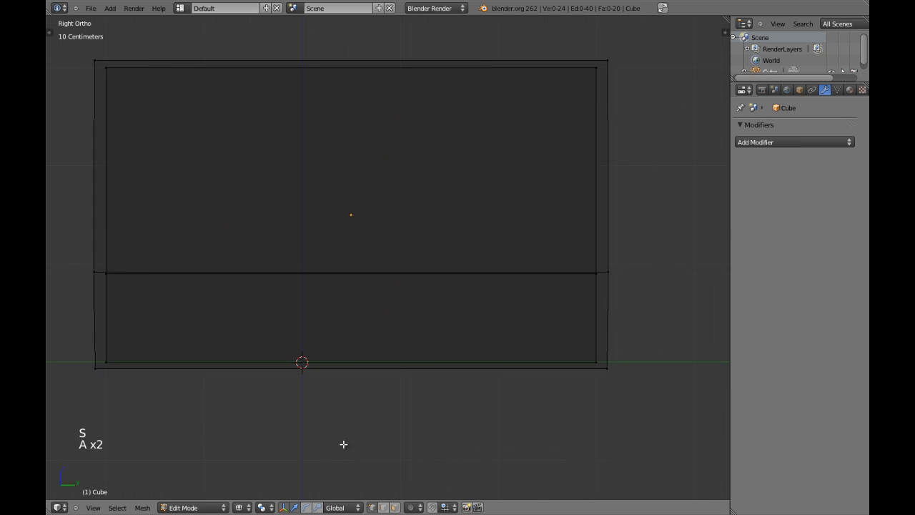
pyautogui.scroll(-4, 379, 286)
pyautogui.press('a')
# In the right view, box-select the right end's outer vertices and scale them flat on Y
pyautogui.press('a')
pyautogui.scroll(3, 396, 272)
pyautogui.keyDown('shift'); pyautogui.moveTo(449, 212); pyautogui.dragTo(354, 247, button='middle'); pyautogui.keyUp('shift')
pyautogui.press('a')
pyautogui.press('a')
pyautogui.press('b')
pyautogui.moveTo(539, 54); pyautogui.dragTo(425, 455)
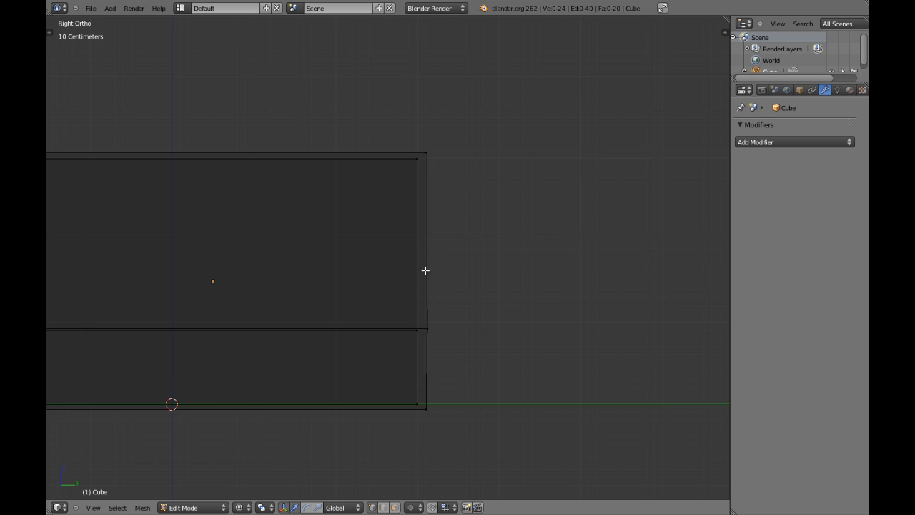
pyautogui.press('b')
pyautogui.moveTo(425, 133); pyautogui.dragTo(508, 442)
pyautogui.press('s')
pyautogui.press('Return')
# Box-select the left end's outer vertices and flatten that edge along Y
pyautogui.press('a')
pyautogui.scroll(-3, 358, 337)
pyautogui.keyDown('shift'); pyautogui.moveTo(357, 337); pyautogui.dragTo(464, 308, button='middle'); pyautogui.keyUp('shift')
pyautogui.press('a')
pyautogui.scroll(4, 322, 298)
pyautogui.press('a')
pyautogui.keyDown('shift'); pyautogui.moveTo(318, 308); pyautogui.dragTo(311, 322, button='middle'); pyautogui.keyUp('shift')
pyautogui.scroll(-3, 310, 321)
pyautogui.press('a')
pyautogui.press('a')
pyautogui.press('b')
pyautogui.moveTo(199, 136); pyautogui.dragTo(282, 378)
pyautogui.press('s')
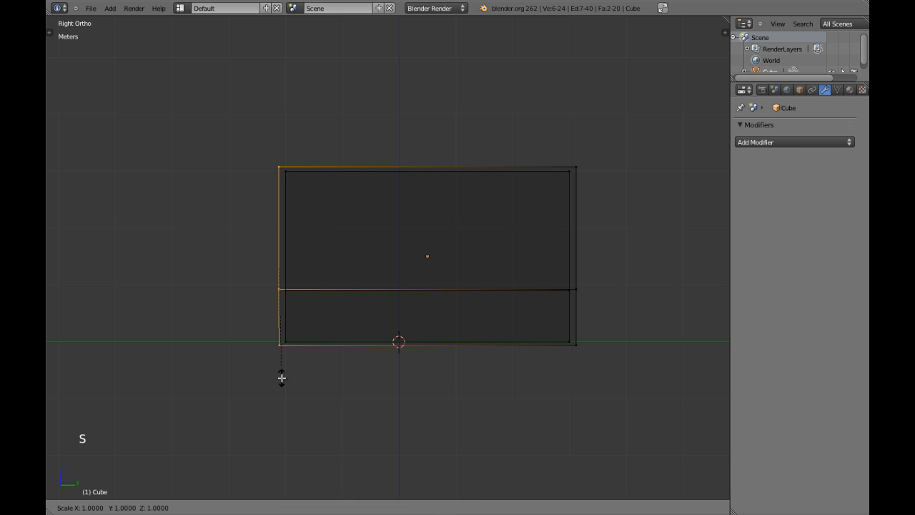
pyautogui.press('Return')
# Leave Edit Mode and frame the solid shell in perspective view
pyautogui.press('z')
pyautogui.scroll(-4, 301, 358)
pyautogui.press('Tab')
pyautogui.moveTo(335, 326)
pyautogui.mouseDown(button='middle')
pyautogui.moveTo(459, 287)
pyautogui.moveTo(474, 300)
pyautogui.moveTo(527, 298)
pyautogui.moveTo(455, 335)
pyautogui.moveTo(480, 317)
pyautogui.moveTo(382, 276)
pyautogui.moveTo(431, 343)
pyautogui.moveTo(410, 322)
pyautogui.moveTo(468, 321)
pyautogui.moveTo(457, 336)
pyautogui.mouseUp(button='middle')
pyautogui.scroll(3, 432, 297)
pyautogui.press('KP_5')
pyautogui.press('KP_Decimal')
# Inspect the shell, then return to the right orthographic wireframe view
pyautogui.scroll(4, 529, 284)
pyautogui.scroll(2, 454, 337)
pyautogui.scroll(-6, 468, 322)
pyautogui.moveTo(457, 336); pyautogui.dragTo(419, 339, button='middle')
pyautogui.press('KP_3')
pyautogui.press('KP_5')
pyautogui.press('z')
pyautogui.scroll(-1, 525, 296)
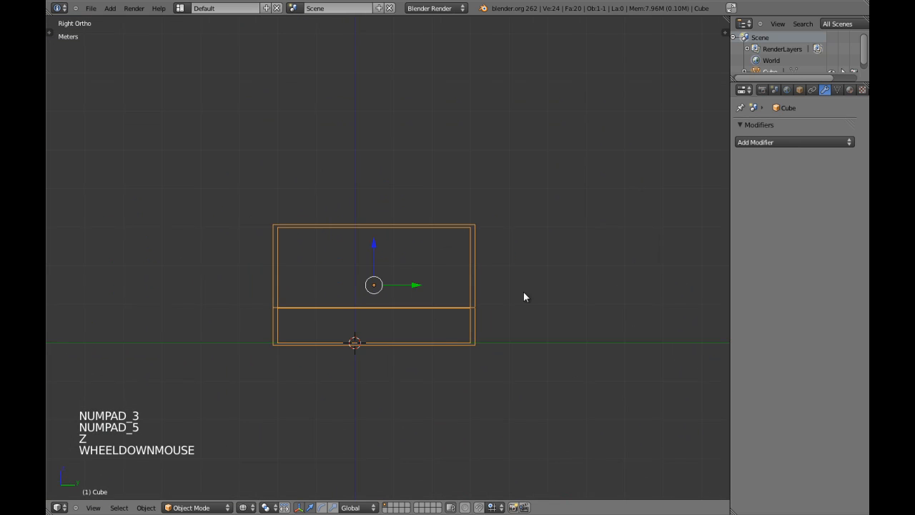
# In the right wireframe view, enter Edit Mode with face selection
pyautogui.scroll(3, 508, 295)
pyautogui.press('z')
pyautogui.moveTo(527, 264)
pyautogui.mouseDown(button='middle')
pyautogui.moveTo(508, 286)
pyautogui.moveTo(475, 287)
pyautogui.mouseUp(button='middle')
pyautogui.press('KP_3')
pyautogui.press('z')
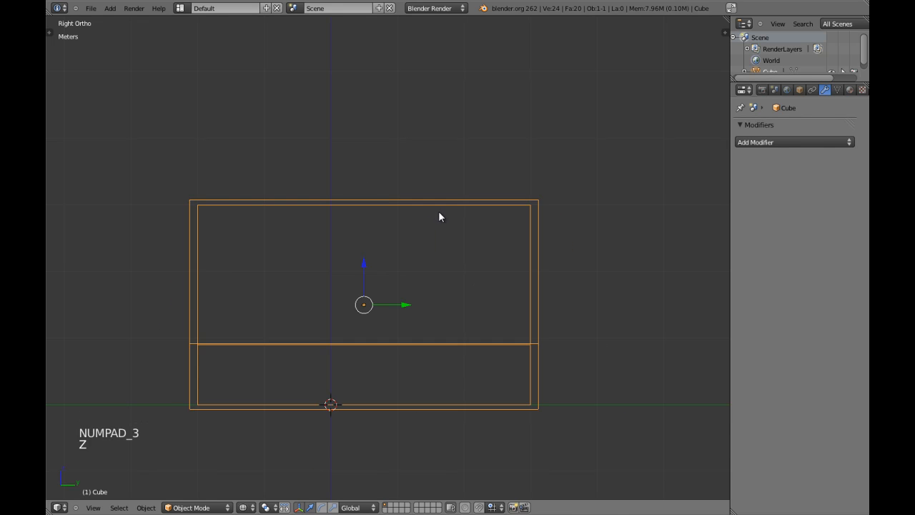
pyautogui.press('Tab')
pyautogui.press('a')
pyautogui.press('a')
pyautogui.hotkey('ctrl', 'Tab')
pyautogui.click(389, 262)
# Box-select the upper roof faces and separate them into their own object
pyautogui.press('a')
pyautogui.press('a')
pyautogui.press('b')
pyautogui.moveTo(349, 169); pyautogui.dragTo(392, 295)
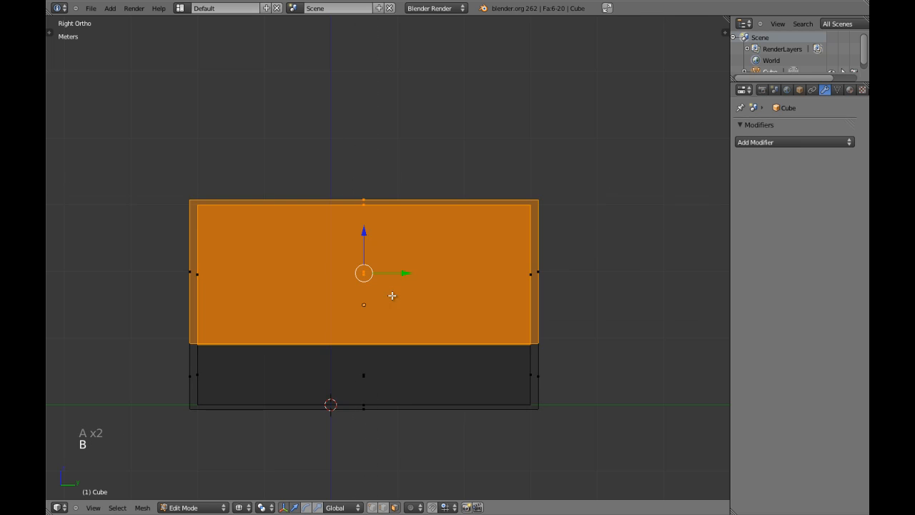
pyautogui.press('p')
pyautogui.click(365, 298)
# Hide the separated roof piece and select the main shell in top wireframe view
pyautogui.press('Tab')
pyautogui.press('z')
pyautogui.moveTo(379, 297); pyautogui.dragTo(382, 219, button='right')
pyautogui.press('h')
pyautogui.press('h')
pyautogui.moveTo(382, 218); pyautogui.dragTo(372, 302, button='middle')
pyautogui.rightClick(362, 348)
pyautogui.press('KP_7')
pyautogui.press('z')
# Circle-select the bottom floor faces and separate them into their own object, Cube.002
pyautogui.press('Tab')
pyautogui.press('a')
pyautogui.press('a')
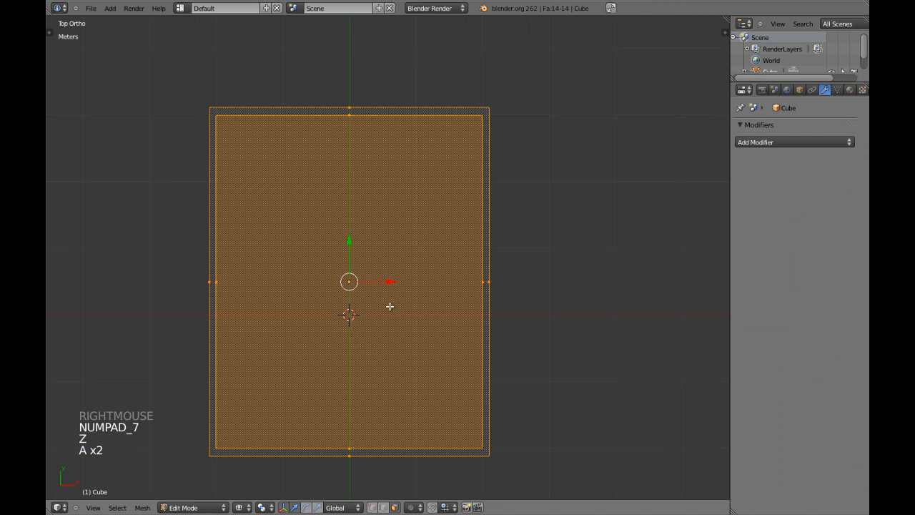
pyautogui.press('a')
pyautogui.press('c')
pyautogui.scroll(-1, 351, 301)
pyautogui.click(353, 301)
pyautogui.press('p')
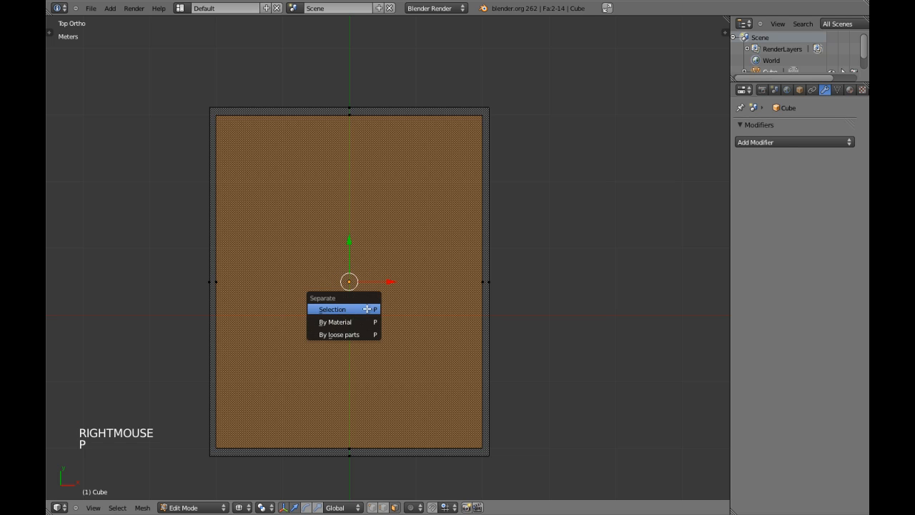
pyautogui.click(343, 309)
pyautogui.press('z')
pyautogui.press('Tab')
# Reveal the hidden roof and check that the top piece is a separate object
pyautogui.moveTo(368, 321)
pyautogui.mouseDown(button='middle')
pyautogui.moveTo(356, 370)
pyautogui.moveTo(370, 317)
pyautogui.moveTo(340, 267)
pyautogui.moveTo(373, 266)
pyautogui.moveTo(381, 254)
pyautogui.mouseUp(button='middle')
pyautogui.scroll(-3, 355, 370)
pyautogui.press('a')
pyautogui.hotkey('alt', 'j')
pyautogui.hotkey('alt', 'h')
pyautogui.press('a')
pyautogui.moveTo(382, 250); pyautogui.dragTo(313, 147, button='right')
pyautogui.rightClick(313, 147)
pyautogui.moveTo(501, 309); pyautogui.dragTo(475, 291, button='middle')
pyautogui.moveTo(475, 290); pyautogui.dragTo(355, 315, button='right')
# Select the walls and floor pieces in turn to confirm they are separate objects
pyautogui.rightClick(362, 306)
pyautogui.moveTo(367, 296); pyautogui.dragTo(409, 306, button='middle')
pyautogui.moveTo(409, 306); pyautogui.dragTo(444, 328, button='middle')
pyautogui.moveTo(444, 329); pyautogui.dragTo(478, 358, button='right')
pyautogui.rightClick(479, 343)
pyautogui.moveTo(478, 297); pyautogui.dragTo(461, 288, button='middle')
pyautogui.moveTo(461, 289); pyautogui.dragTo(545, 313, button='right')
pyautogui.rightClick(542, 313)
pyautogui.moveTo(445, 303); pyautogui.dragTo(392, 256, button='middle')
pyautogui.moveTo(391, 256); pyautogui.dragTo(387, 248, button='right')
pyautogui.moveTo(441, 335); pyautogui.dragTo(447, 379, button='middle')
pyautogui.rightClick(447, 380)
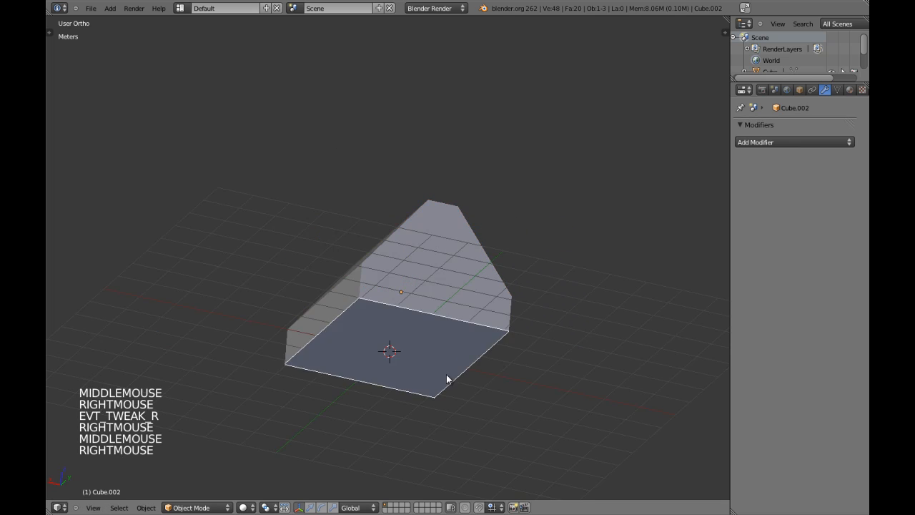
pyautogui.moveTo(429, 330); pyautogui.dragTo(415, 313, button='middle')
# Rename Cube.001 to 'roof' and Cube to 'walls' in Object properties
pyautogui.rightClick(462, 286)
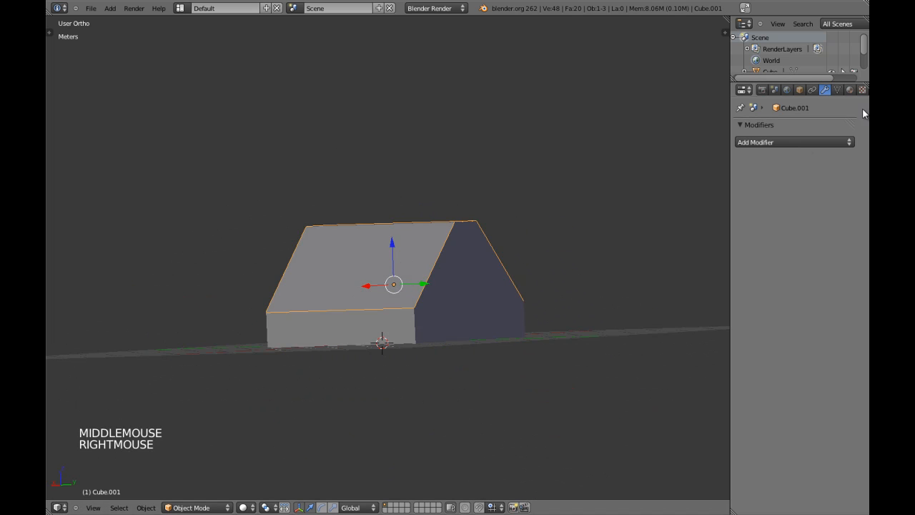
pyautogui.click(799, 89)
pyautogui.click(788, 129)
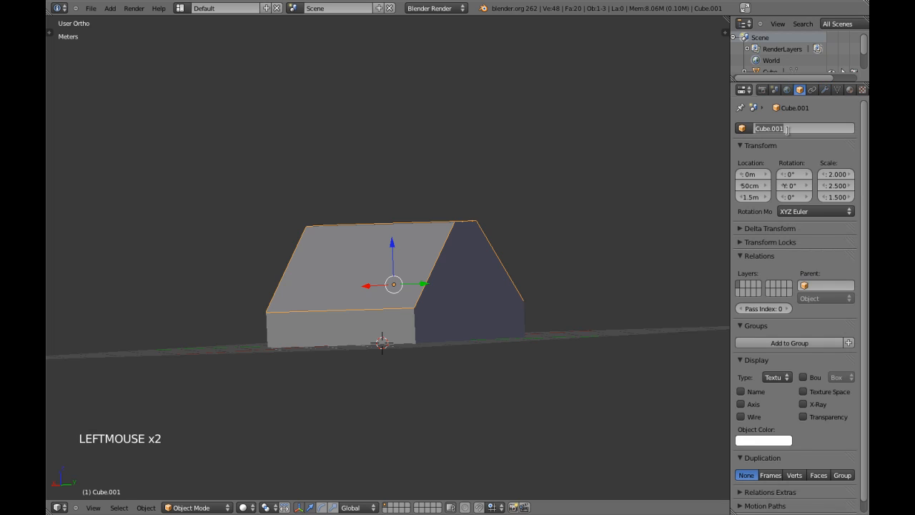
pyautogui.rightClick(496, 280)
pyautogui.click(763, 127)
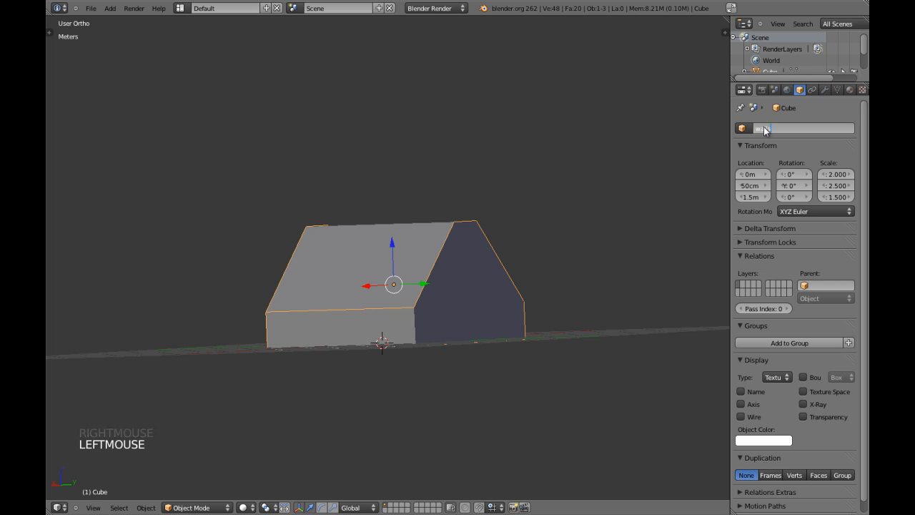
pyautogui.press('a')
# Inspect the separated pieces, briefly lifting the roof off the house and dropping it back
pyautogui.moveTo(549, 270); pyautogui.dragTo(488, 281, button='middle')
pyautogui.rightClick(501, 304)
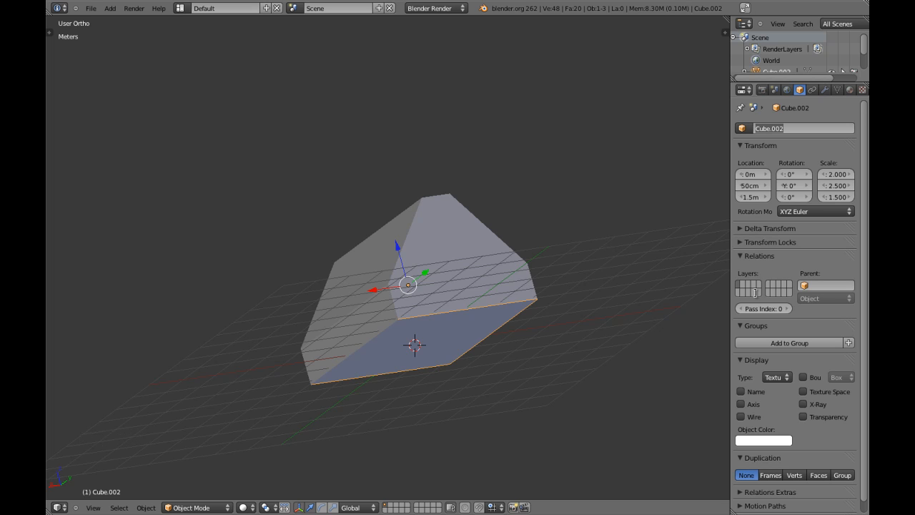
pyautogui.press('a')
pyautogui.moveTo(422, 265); pyautogui.dragTo(444, 298, button='middle')
pyautogui.hotkey('ctrl', 'w')
pyautogui.press('KP_5')
pyautogui.scroll(3, 479, 274)
pyautogui.press('a')
pyautogui.scroll(-2, 472, 276)
pyautogui.press('a')
pyautogui.moveTo(444, 299); pyautogui.dragTo(380, 108, button='right')
pyautogui.rightClick(379, 108)
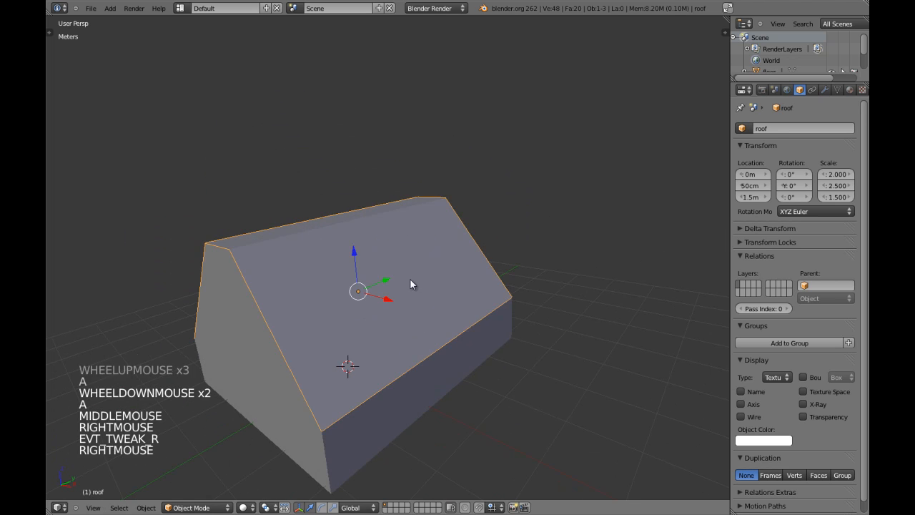
# Isolate the roof alone in local view with Numpad /
pyautogui.press('KP_Divide')
pyautogui.scroll(1, 437, 304)
pyautogui.scroll(2, 437, 307)
pyautogui.moveTo(437, 308)
pyautogui.mouseDown(button='middle')
pyautogui.moveTo(435, 208)
pyautogui.moveTo(451, 148)
pyautogui.moveTo(453, 194)
pyautogui.moveTo(482, 241)
pyautogui.moveTo(454, 197)
pyautogui.moveTo(427, 262)
pyautogui.moveTo(426, 234)
pyautogui.moveTo(405, 215)
pyautogui.moveTo(411, 208)
pyautogui.mouseUp(button='middle')
# Edit the roof mesh in edge select mode, viewed from the front in orthographic
pyautogui.press('Tab')
pyautogui.scroll(-2, 437, 205)
pyautogui.press('a')
pyautogui.hotkey('ctrl', 'Tab')
pyautogui.click(429, 182)
pyautogui.scroll(-3, 439, 199)
pyautogui.scroll(2, 481, 254)
pyautogui.press('KP_1')
pyautogui.press('KP_5')
pyautogui.scroll(6, 472, 252)
pyautogui.press('z')
pyautogui.scroll(-4, 456, 251)
pyautogui.press('z')
pyautogui.press('a')
pyautogui.scroll(1, 427, 231)
# Bridge the roof's rim edge loops into new faces with Ctrl+Alt+B
pyautogui.keyDown('alt'); pyautogui.keyDown('shift'); pyautogui.rightClick(426, 234); pyautogui.keyUp('shift'); pyautogui.keyUp('alt')
pyautogui.keyDown('alt'); pyautogui.keyDown('shift'); pyautogui.rightClick(443, 214); pyautogui.keyUp('shift'); pyautogui.keyUp('alt')
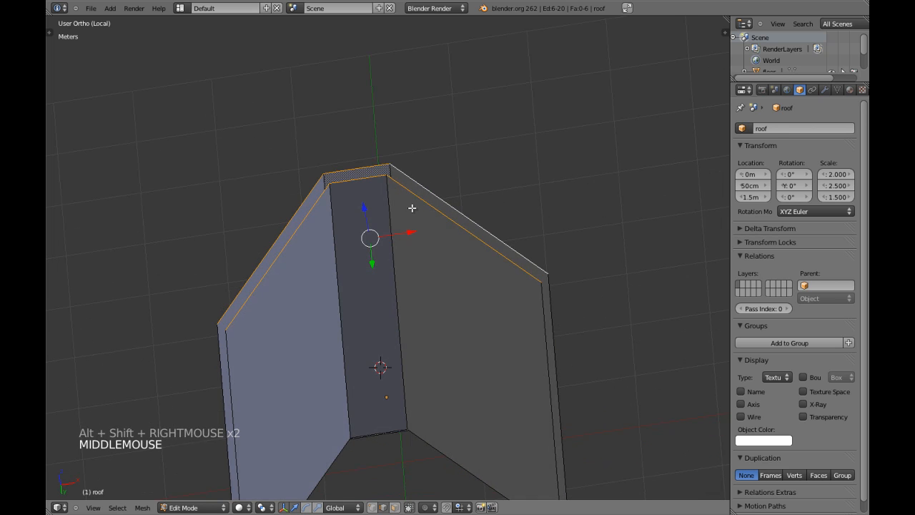
pyautogui.hotkey('ctrl', 'alt', 'b')
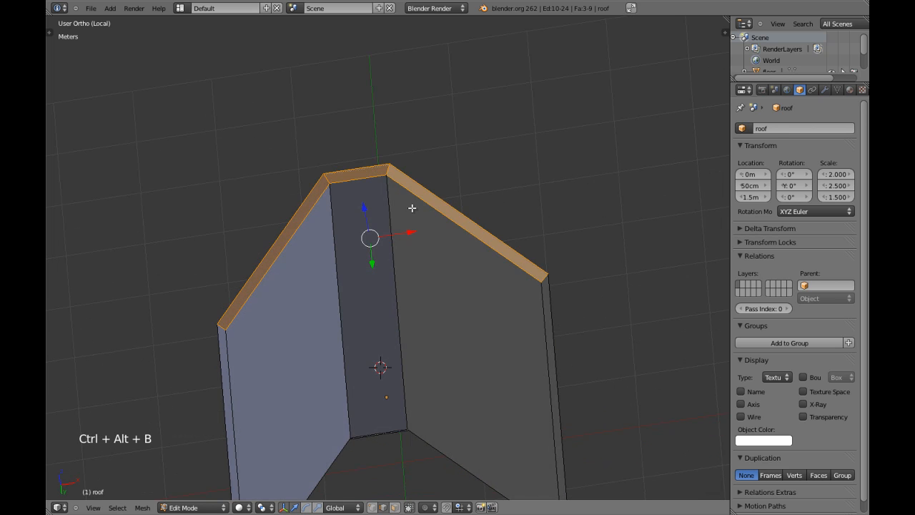
pyautogui.moveTo(426, 198); pyautogui.dragTo(407, 190, button='middle')
pyautogui.press('a')
pyautogui.moveTo(494, 238); pyautogui.dragTo(312, 323, button='middle')
pyautogui.press('a')
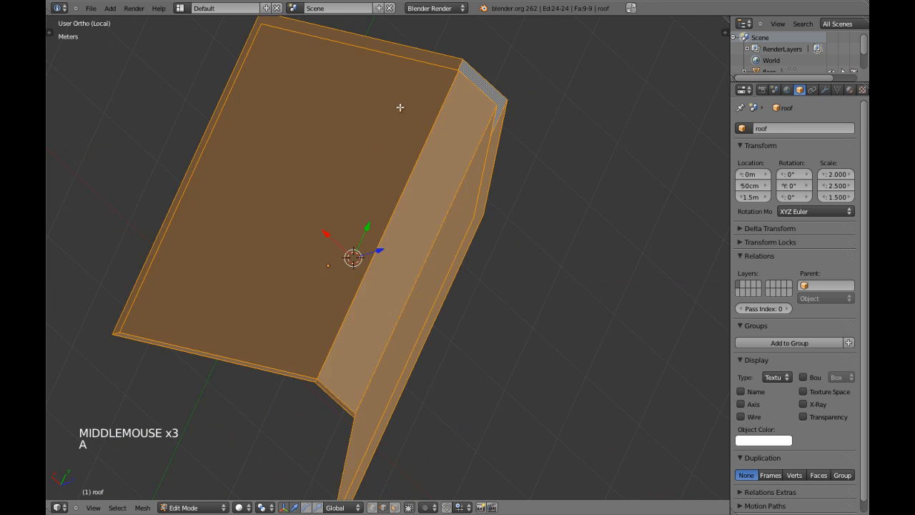
pyautogui.press('a')
# Bridge the inner and outer roof end loops using LoopTools Bridge
pyautogui.keyDown('alt'); pyautogui.keyDown('shift'); pyautogui.rightClick(415, 66); pyautogui.keyUp('shift'); pyautogui.keyUp('alt')
pyautogui.keyDown('alt'); pyautogui.keyDown('shift'); pyautogui.rightClick(426, 45); pyautogui.keyUp('shift'); pyautogui.keyUp('alt')
pyautogui.keyDown('shift'); pyautogui.moveTo(498, 213); pyautogui.dragTo(472, 303, button='middle'); pyautogui.keyUp('shift')
pyautogui.moveTo(472, 303); pyautogui.dragTo(497, 214, button='middle')
pyautogui.keyDown('shift'); pyautogui.moveTo(497, 214); pyautogui.dragTo(494, 206, button='middle'); pyautogui.keyUp('shift')
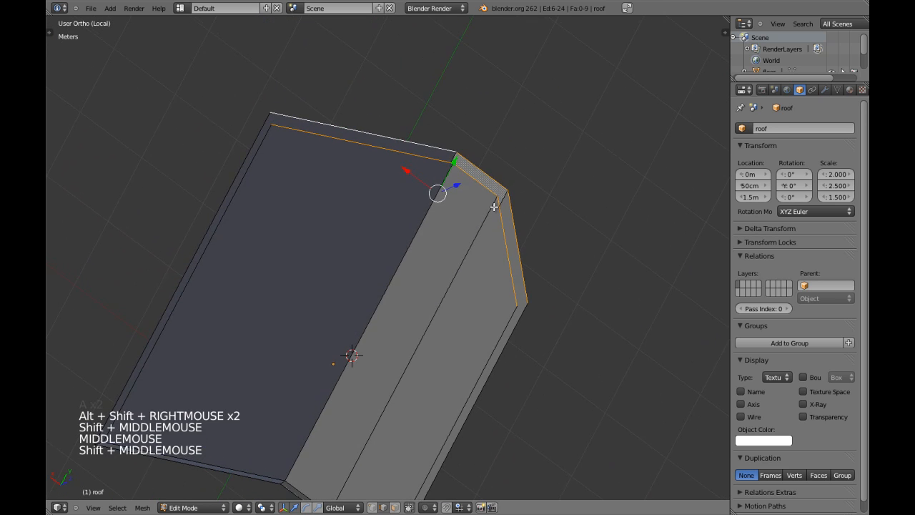
pyautogui.press('w')
pyautogui.moveTo(505, 206)
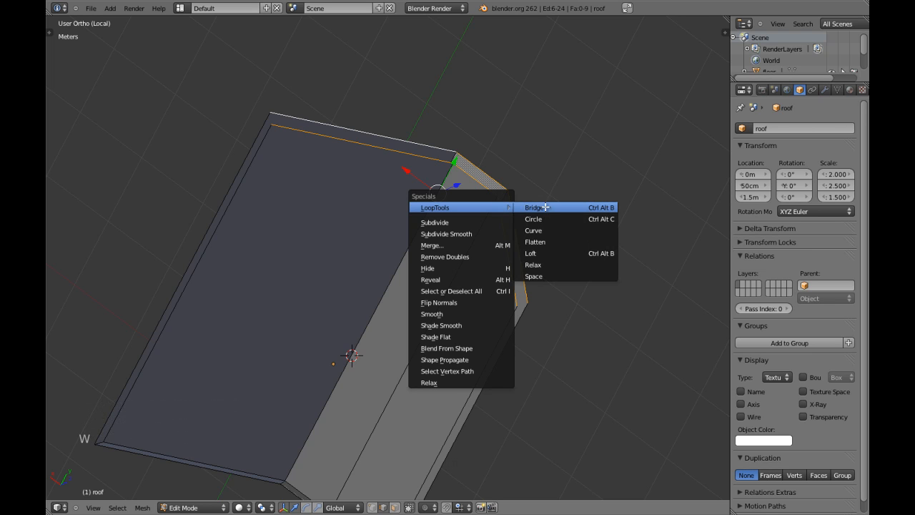
pyautogui.click(582, 207)
# Fill the remaining gaps at the roof's left end with faces and leave Edit Mode
pyautogui.scroll(-2, 317, 194)
pyautogui.press('a')
pyautogui.rightClick(296, 184)
pyautogui.keyDown('shift'); pyautogui.rightClick(296, 185); pyautogui.keyUp('shift')
pyautogui.press('f')
pyautogui.press('a')
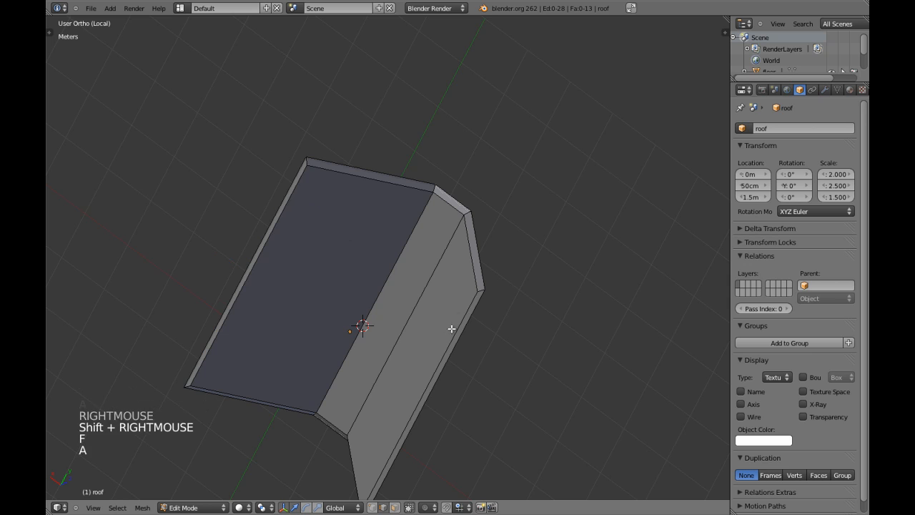
pyautogui.press('f')
pyautogui.scroll(-2, 481, 312)
pyautogui.press('a')
pyautogui.moveTo(482, 312); pyautogui.dragTo(439, 280, button='middle')
pyautogui.press('Tab')
# Bring back the whole house in wireframe and select the walls piece
pyautogui.press('a')
pyautogui.moveTo(306, 260); pyautogui.dragTo(493, 303, button='middle')
pyautogui.keyDown('shift'); pyautogui.moveTo(494, 303); pyautogui.dragTo(383, 290, button='middle'); pyautogui.keyUp('shift')
pyautogui.rightClick(418, 270)
pyautogui.press('KP_5')
pyautogui.press('KP_Decimal')
pyautogui.press('a')
pyautogui.press('KP_Divide')
pyautogui.press('z')
pyautogui.press('z')
pyautogui.rightClick(256, 387)
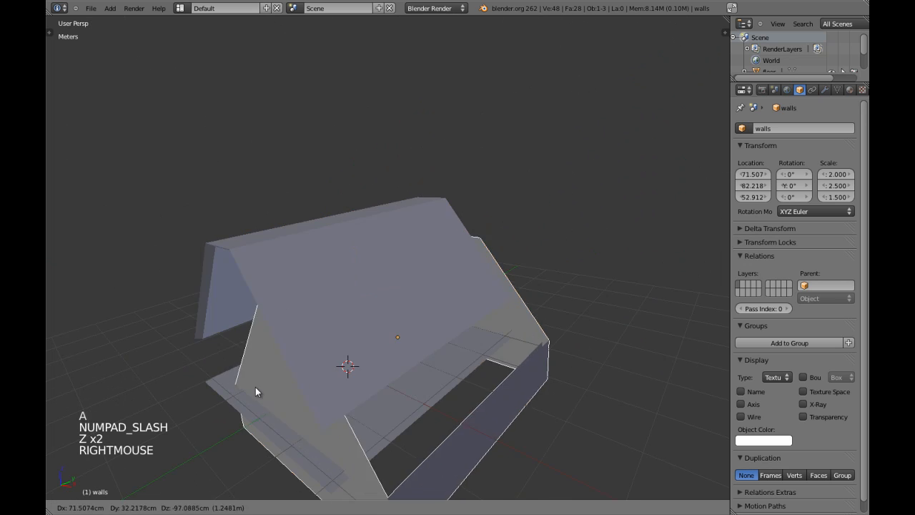
# Isolate the walls in Edit Mode and try a bridge, then undo it
pyautogui.press('KP_Divide')
pyautogui.press('Tab')
pyautogui.moveTo(248, 382); pyautogui.dragTo(314, 324, button='middle')
pyautogui.press('a')
pyautogui.press('a')
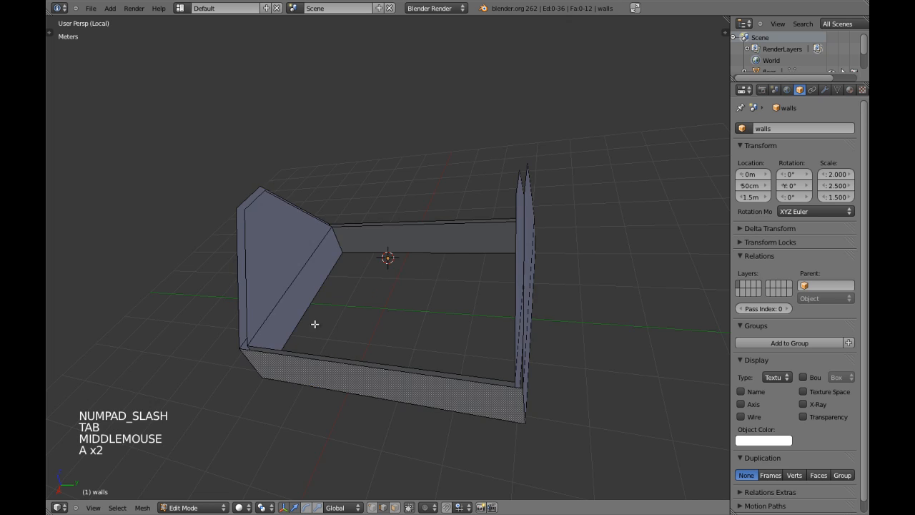
pyautogui.moveTo(497, 336); pyautogui.dragTo(451, 382, button='middle')
pyautogui.press('a')
pyautogui.keyDown('shift'); pyautogui.moveTo(447, 158); pyautogui.dragTo(385, 287, button='middle'); pyautogui.keyUp('shift')
pyautogui.press('a')
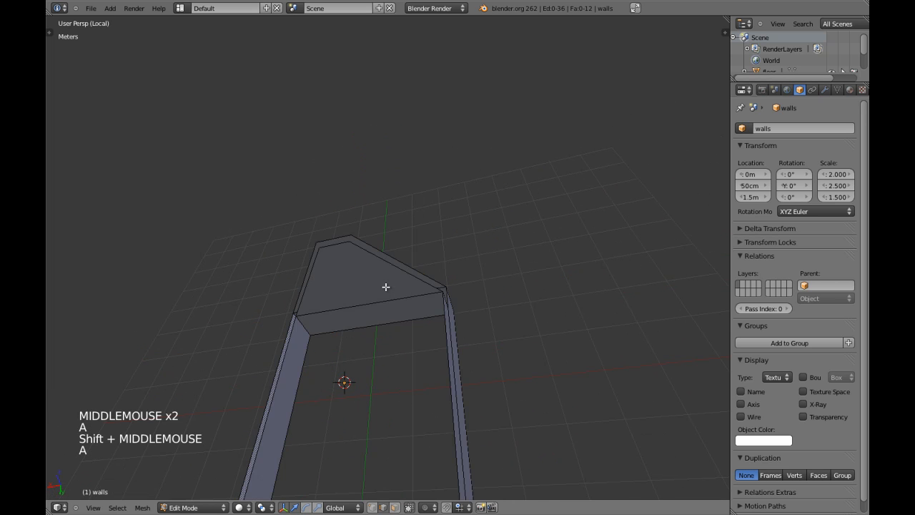
pyautogui.hotkey('ctrl', 'alt', 'b')
pyautogui.press('a')
pyautogui.hotkey('ctrl', 'z')
pyautogui.hotkey('ctrl', 'z')
# Select the top edge loops of the walls, viewed from above
pyautogui.moveTo(429, 317)
pyautogui.mouseDown(button='middle')
pyautogui.moveTo(496, 292)
pyautogui.moveTo(339, 313)
pyautogui.moveTo(414, 326)
pyautogui.mouseUp(button='middle')
pyautogui.press('a')
pyautogui.moveTo(370, 268); pyautogui.dragTo(333, 266, button='middle')
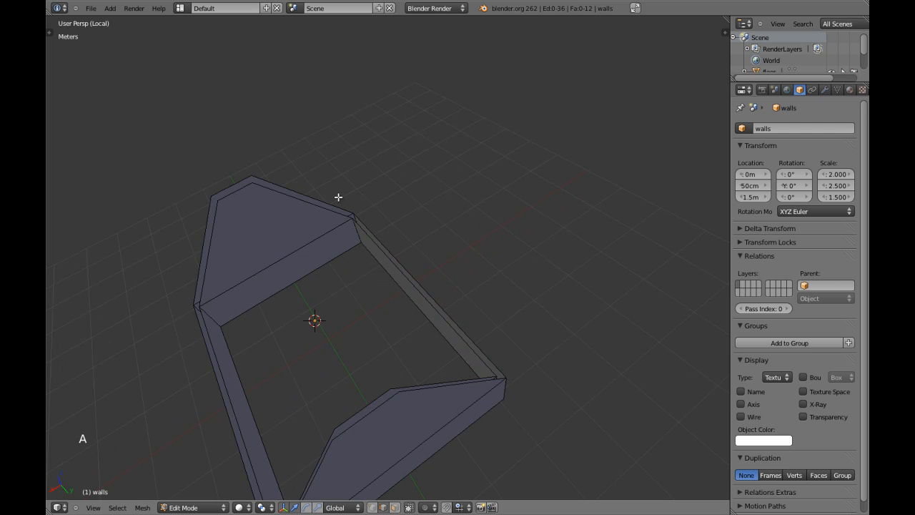
pyautogui.press('a')
pyautogui.press('a')
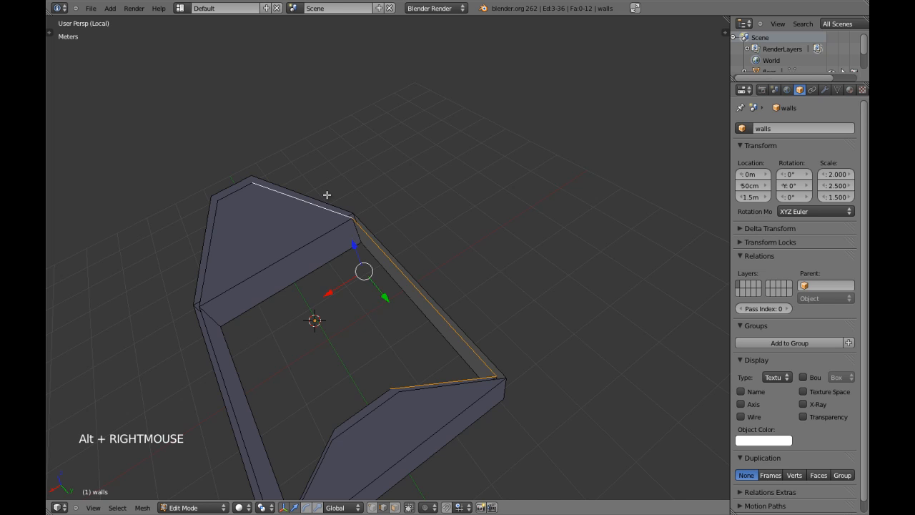
pyautogui.scroll(3, 329, 230)
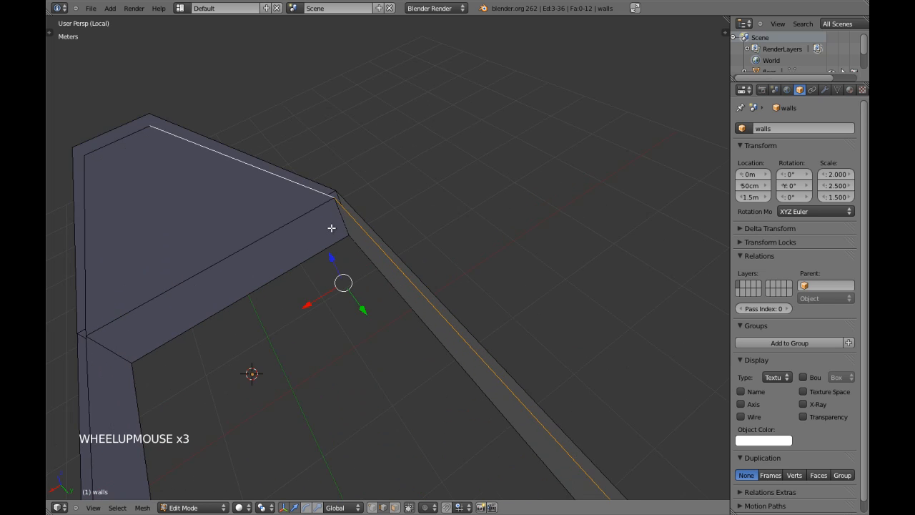
pyautogui.keyDown('alt'); pyautogui.keyDown('shift'); pyautogui.rightClick(283, 161); pyautogui.keyUp('shift'); pyautogui.keyUp('alt')
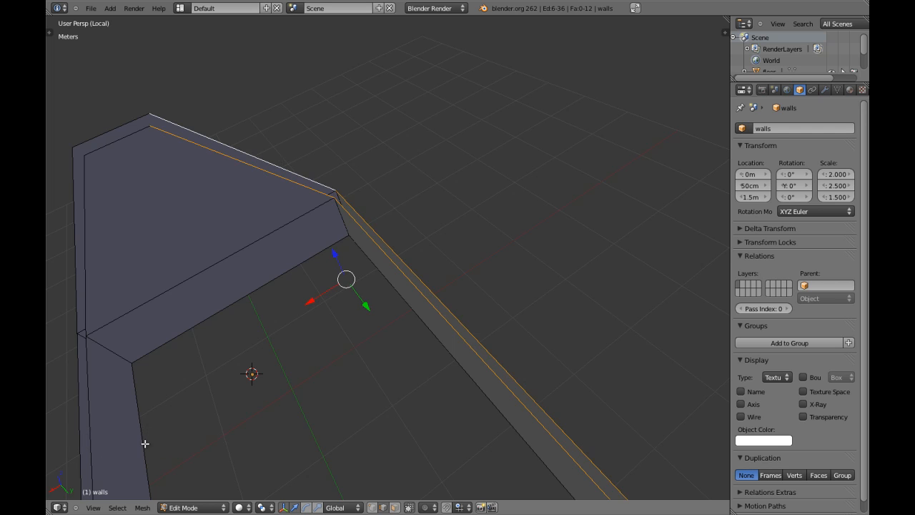
pyautogui.scroll(-4, 347, 298)
pyautogui.moveTo(347, 298); pyautogui.dragTo(353, 327, button='middle')
# Bridge the selected top wall edges into faces using 1 segment
pyautogui.hotkey('ctrl', 'w')
pyautogui.scroll(4, 561, 240)
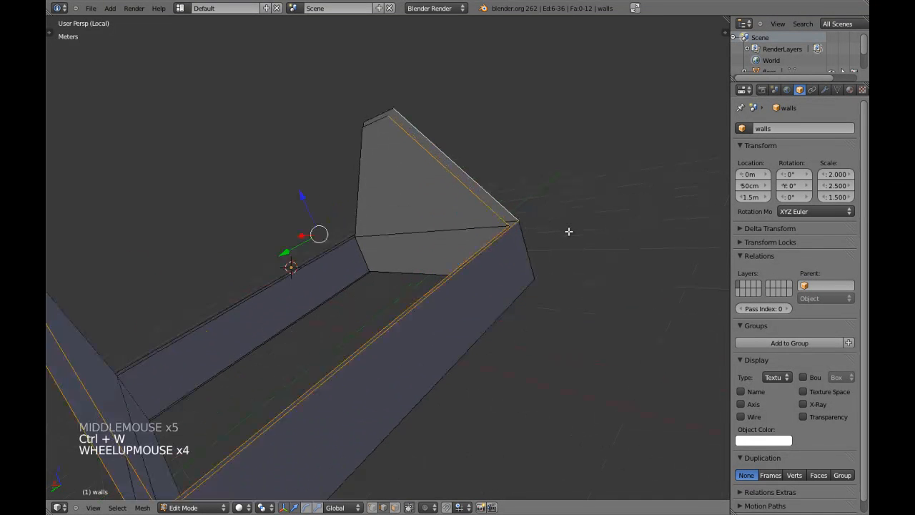
pyautogui.hotkey('ctrl', 'alt', 'b')
pyautogui.scroll(-1, 380, 322)
pyautogui.moveTo(380, 323); pyautogui.dragTo(400, 237, button='middle')
pyautogui.scroll(-3, 505, 333)
pyautogui.moveTo(475, 306); pyautogui.dragTo(476, 264, button='middle')
# Adjust the last bridge, trying Twist then returning it to 0, and toggle Reverse
pyautogui.press('F6')
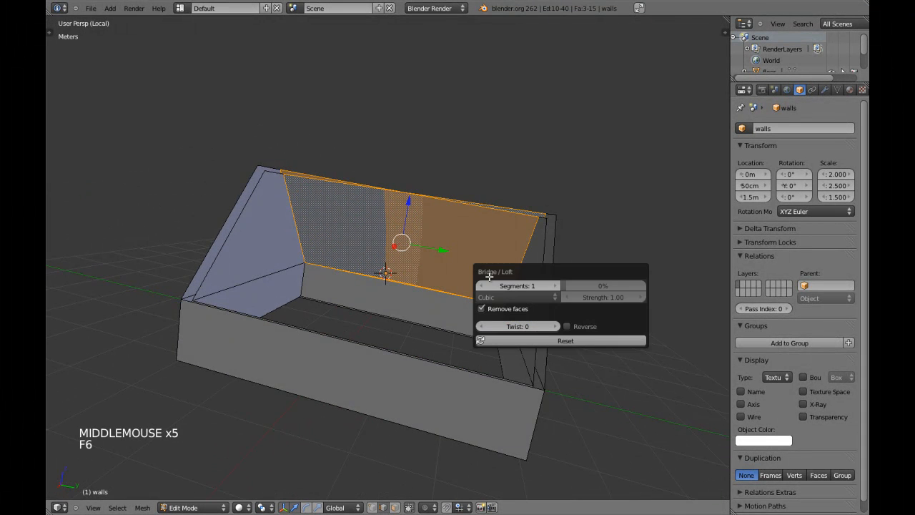
pyautogui.click(555, 327)
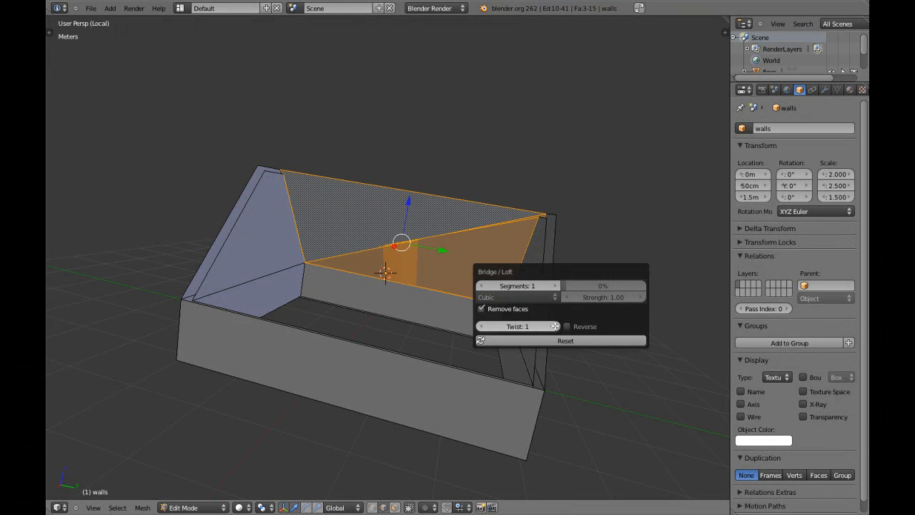
pyautogui.click(479, 326)
pyautogui.click(566, 326)
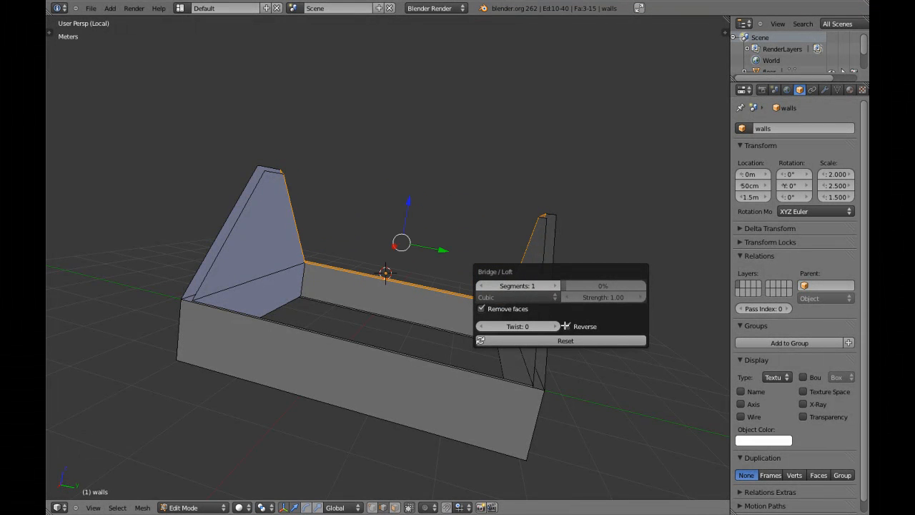
# Bridge the selected top wall edges with Bridge Edge Loops, with Reverse switched off
pyautogui.moveTo(544, 178); pyautogui.dragTo(404, 320, button='middle')
pyautogui.press('a')
pyautogui.press('a')
pyautogui.press('a')
pyautogui.press('a')
pyautogui.scroll(1, 404, 321)
pyautogui.press('a')
pyautogui.moveTo(521, 300); pyautogui.dragTo(472, 322, button='middle')
pyautogui.keyDown('shift'); pyautogui.moveTo(472, 322); pyautogui.dragTo(432, 337, button='middle'); pyautogui.keyUp('shift')
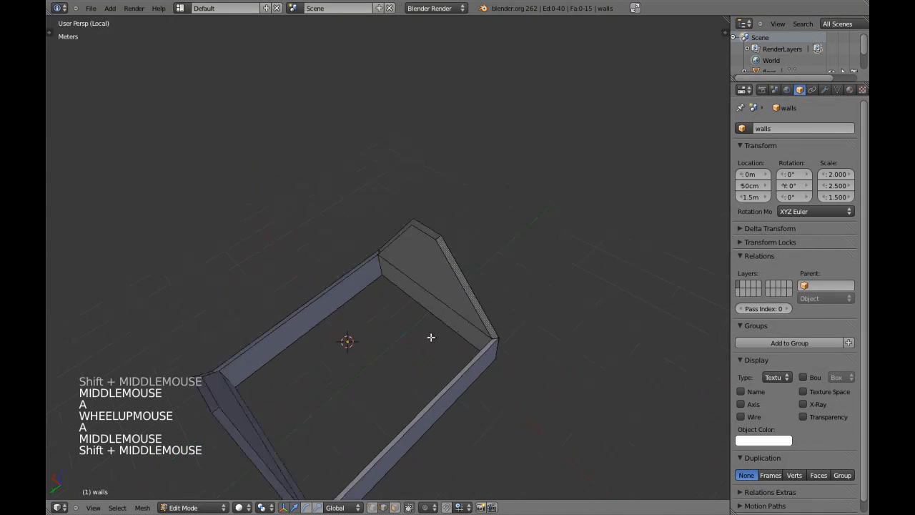
pyautogui.press('a')
pyautogui.scroll(5, 393, 291)
pyautogui.press('a')
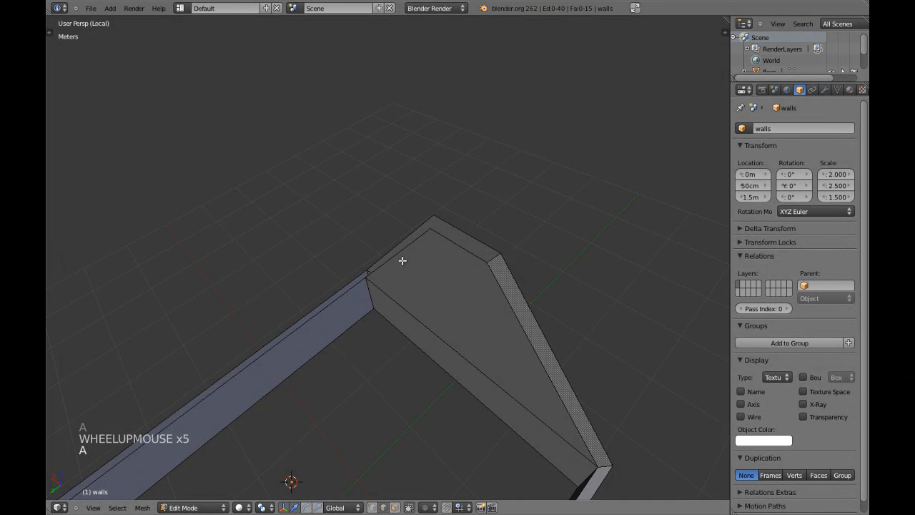
pyautogui.scroll(-4, 372, 286)
pyautogui.moveTo(346, 278); pyautogui.dragTo(445, 348, button='middle')
pyautogui.scroll(-3, 447, 267)
pyautogui.scroll(3, 429, 300)
pyautogui.hotkey('ctrl', 'alt', 'b')
pyautogui.press('F6')
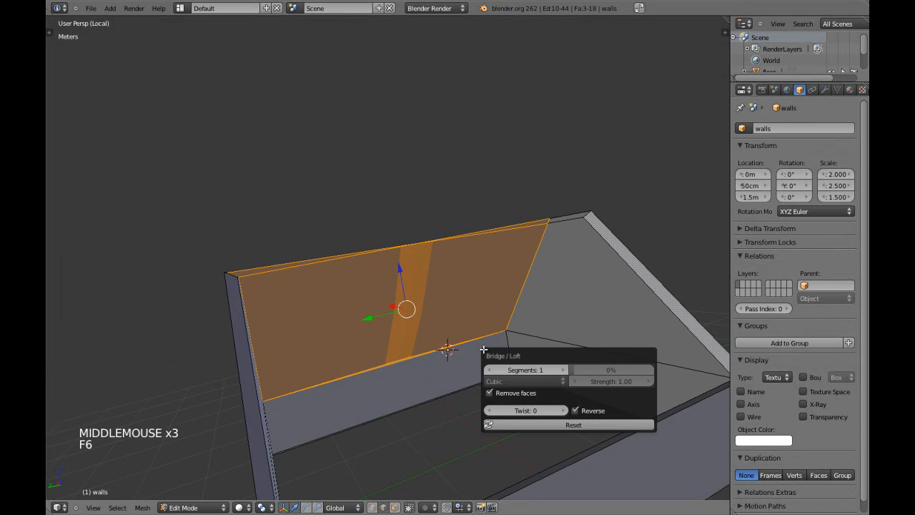
pyautogui.click(576, 411)
# Fill the remaining gap at a wall corner with a new face
pyautogui.moveTo(537, 340); pyautogui.dragTo(448, 235, button='middle')
pyautogui.scroll(-2, 468, 303)
pyautogui.press('a')
pyautogui.moveTo(468, 302); pyautogui.dragTo(374, 365, button='middle')
pyautogui.press('a')
pyautogui.press('a')
pyautogui.keyDown('shift'); pyautogui.moveTo(298, 274); pyautogui.dragTo(307, 266, button='middle'); pyautogui.keyUp('shift')
pyautogui.moveTo(308, 266); pyautogui.dragTo(310, 219, button='middle')
pyautogui.keyDown('shift'); pyautogui.rightClick(339, 259); pyautogui.keyUp('shift')
pyautogui.scroll(4, 338, 260)
pyautogui.press('f')
pyautogui.scroll(-3, 341, 266)
# Select the two bottom-rim edge loops and bridge them from the W specials menu
pyautogui.press('a')
pyautogui.scroll(1, 523, 296)
pyautogui.press('a')
pyautogui.scroll(1, 519, 285)
pyautogui.press('a')
pyautogui.rightClick(513, 272)
pyautogui.scroll(-3, 408, 190)
pyautogui.press('a')
pyautogui.scroll(4, 462, 240)
pyautogui.press('a')
pyautogui.scroll(-2, 397, 164)
pyautogui.press('a')
pyautogui.press('a')
pyautogui.moveTo(311, 219); pyautogui.dragTo(315, 221, button='middle')
pyautogui.press('a')
pyautogui.press('a')
pyautogui.keyDown('alt'); pyautogui.keyDown('shift'); pyautogui.rightClick(314, 208); pyautogui.keyUp('shift'); pyautogui.keyUp('alt')
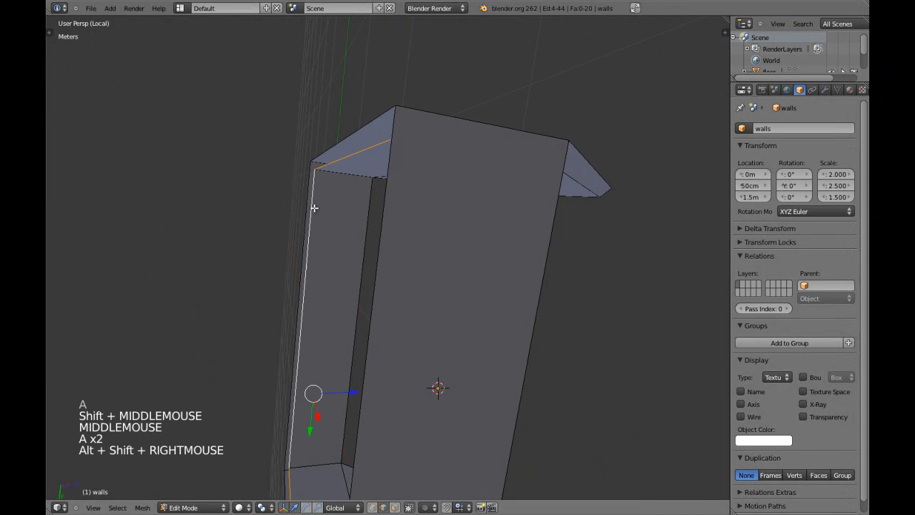
pyautogui.keyDown('alt'); pyautogui.keyDown('shift'); pyautogui.rightClick(306, 190); pyautogui.keyUp('shift'); pyautogui.keyUp('alt')
pyautogui.moveTo(306, 189); pyautogui.dragTo(337, 200, button='middle')
pyautogui.scroll(-3, 441, 170)
pyautogui.moveTo(441, 170); pyautogui.dragTo(387, 284, button='middle')
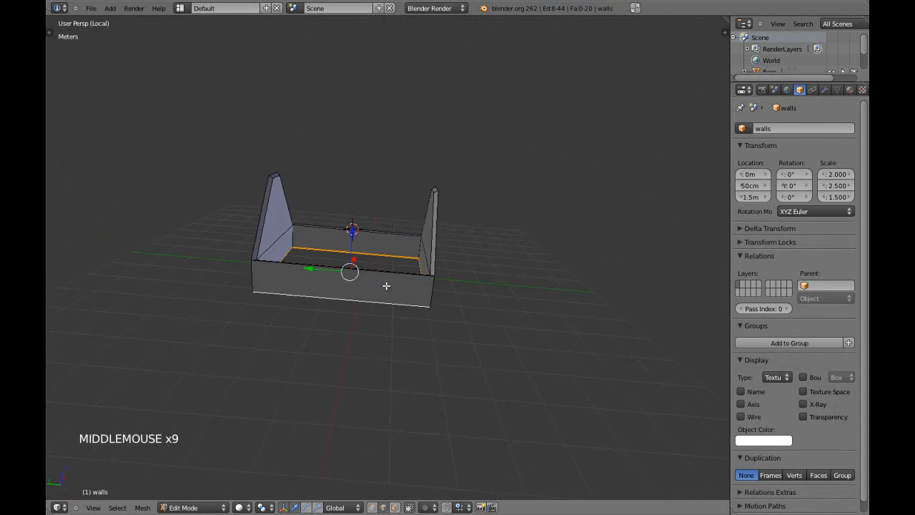
pyautogui.scroll(3, 392, 292)
pyautogui.press('w')
pyautogui.press('w')
pyautogui.press('w')
pyautogui.press('w')
# Check the walls from below, then return to Object Mode
pyautogui.keyDown('shift'); pyautogui.moveTo(466, 145); pyautogui.dragTo(422, 265, button='middle'); pyautogui.keyUp('shift')
pyautogui.press('a')
pyautogui.moveTo(422, 265); pyautogui.dragTo(371, 282, button='middle')
pyautogui.press('Tab')
pyautogui.scroll(-2, 371, 282)
# Select the walls and briefly toggle them in and out of Edit Mode
pyautogui.press('a')
pyautogui.moveTo(372, 282); pyautogui.dragTo(415, 286, button='middle')
pyautogui.rightClick(337, 296)
pyautogui.press('Tab')
pyautogui.press('a')
pyautogui.press('a')
pyautogui.press('Tab')
pyautogui.press('a')
pyautogui.moveTo(415, 286); pyautogui.dragTo(358, 250, button='middle')
pyautogui.rightClick(425, 247)
# Leave local view so all house pieces, including the roof, show again
pyautogui.press('a')
pyautogui.press('KP_Divide')
pyautogui.press('a')
pyautogui.press('a')
pyautogui.moveTo(357, 250); pyautogui.dragTo(385, 138, button='right')
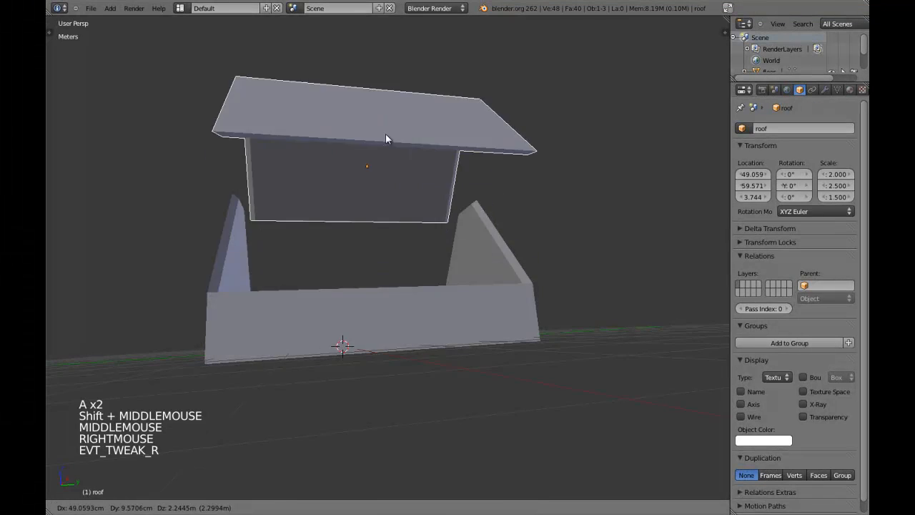
pyautogui.rightClick(385, 138)
pyautogui.keyDown('shift'); pyautogui.moveTo(386, 138); pyautogui.dragTo(405, 176, button='middle'); pyautogui.keyUp('shift')
pyautogui.press('a')
# Isolate the floor object in local view and enter its Edit Mode
pyautogui.rightClick(351, 257)
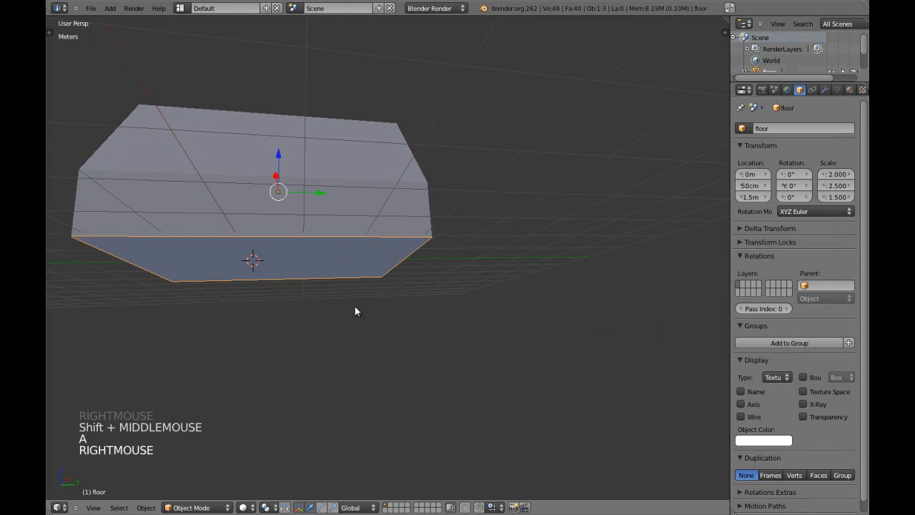
pyautogui.press('KP_Divide')
pyautogui.press('Tab')
pyautogui.moveTo(355, 307); pyautogui.dragTo(364, 409, button='middle')
pyautogui.press('a')
# Fill faces between pairs of the floor's open edges
pyautogui.press('f')
pyautogui.rightClick(537, 232)
pyautogui.keyDown('shift'); pyautogui.rightClick(509, 235); pyautogui.keyUp('shift')
pyautogui.press('f')
pyautogui.moveTo(357, 248); pyautogui.dragTo(419, 239, button='middle')
pyautogui.press('a')
pyautogui.moveTo(159, 337); pyautogui.dragTo(325, 357, button='middle')
pyautogui.moveTo(414, 391); pyautogui.dragTo(283, 253, button='middle')
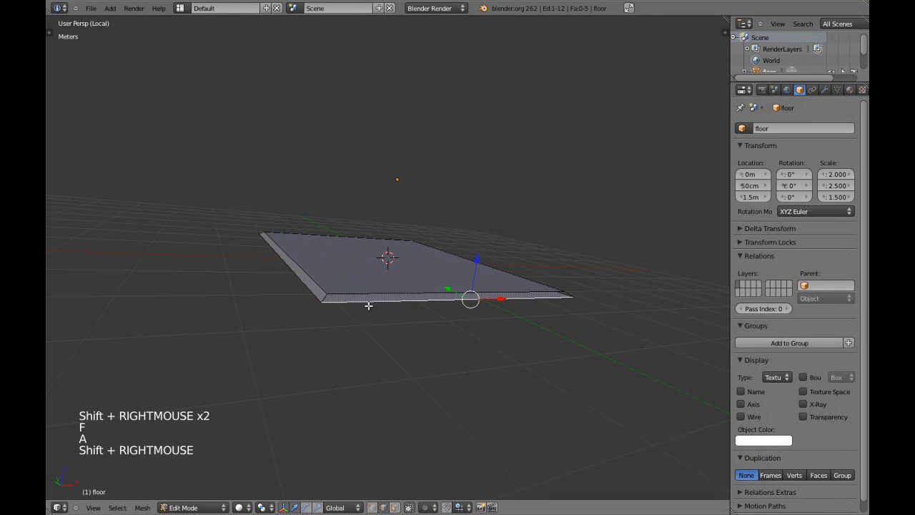
# Fill the floor's last open face and return to Object Mode
pyautogui.press('f')
pyautogui.press('a')
pyautogui.scroll(-2, 369, 287)
pyautogui.press('Tab')
pyautogui.moveTo(369, 287); pyautogui.dragTo(327, 257, button='middle')
# Re-isolate the floor, select it and inspect the closed slab from several angles
pyautogui.press('KP_Divide')
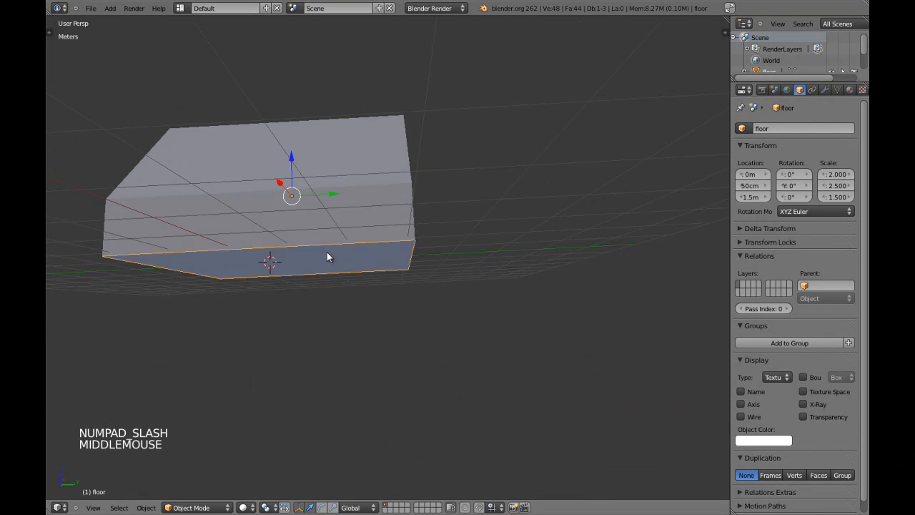
pyautogui.press('KP_Divide')
pyautogui.moveTo(417, 227); pyautogui.dragTo(411, 240, button='middle')
pyautogui.press('a')
pyautogui.moveTo(411, 240); pyautogui.dragTo(405, 253, button='middle')
pyautogui.rightClick(419, 252)
pyautogui.scroll(2, 384, 182)
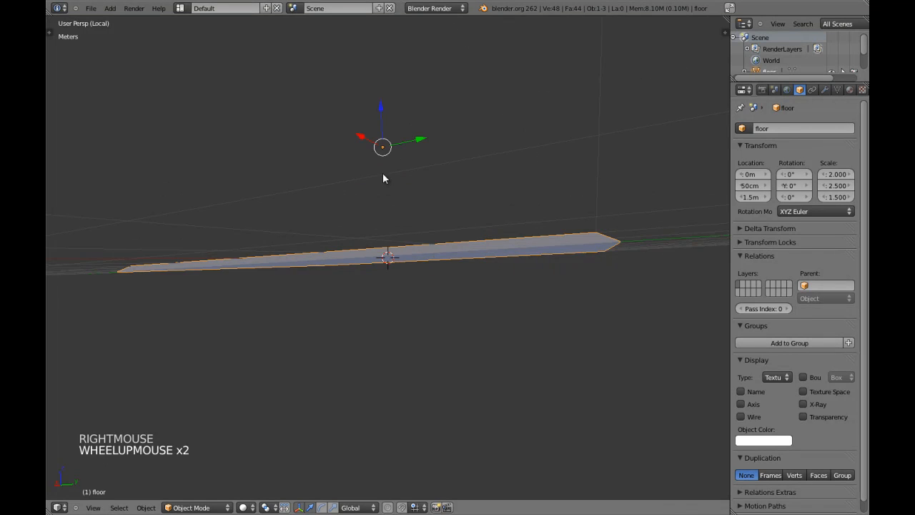
pyautogui.moveTo(383, 150); pyautogui.dragTo(417, 243, button='middle')
pyautogui.scroll(-5, 443, 253)
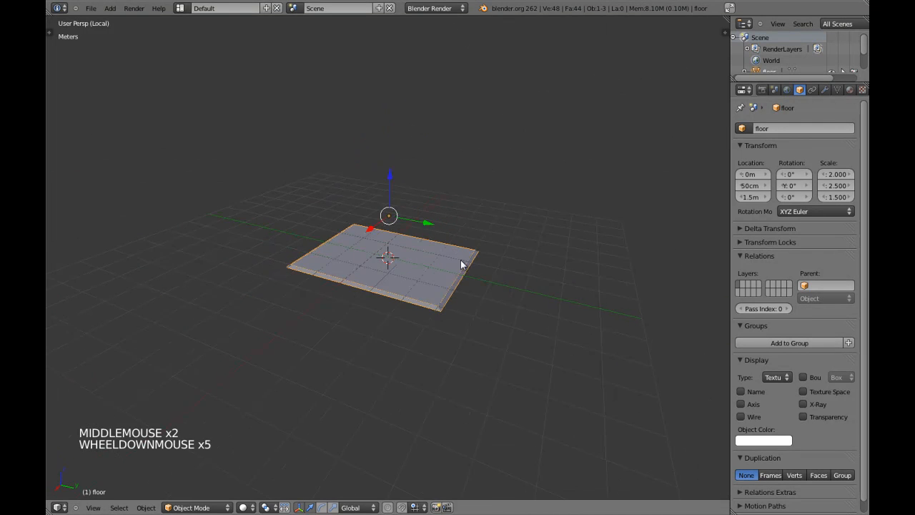
pyautogui.moveTo(464, 262); pyautogui.dragTo(434, 281, button='middle')
pyautogui.scroll(1, 434, 281)
pyautogui.scroll(1, 427, 281)
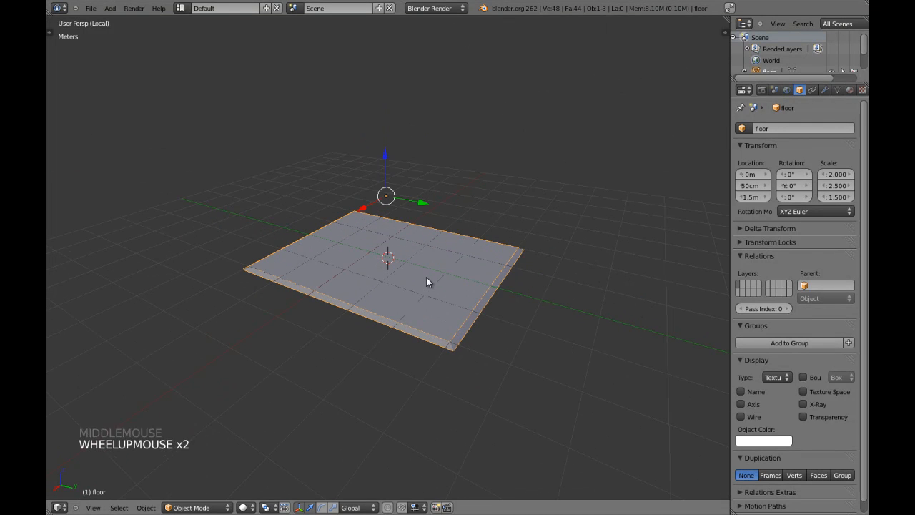
# Show the whole house again in wireframe with every object selected
pyautogui.press('KP_Divide')
pyautogui.press('a')
pyautogui.press('a')
pyautogui.moveTo(426, 277); pyautogui.dragTo(381, 284, button='middle')
pyautogui.press('a')
pyautogui.press('a')
pyautogui.press('z')
pyautogui.press('a')
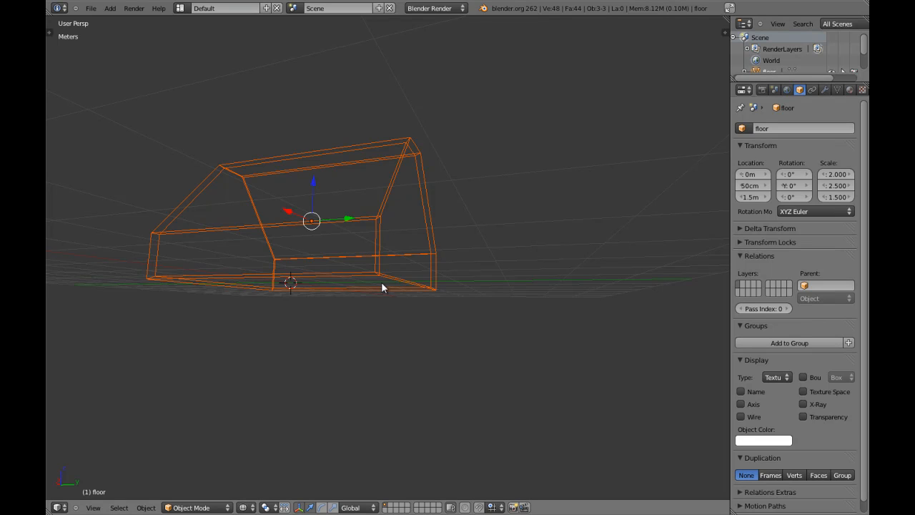
# Apply Origin to Geometry to all house objects, then return to solid shading
pyautogui.hotkey('ctrl', 'alt', 'shift', 'c')
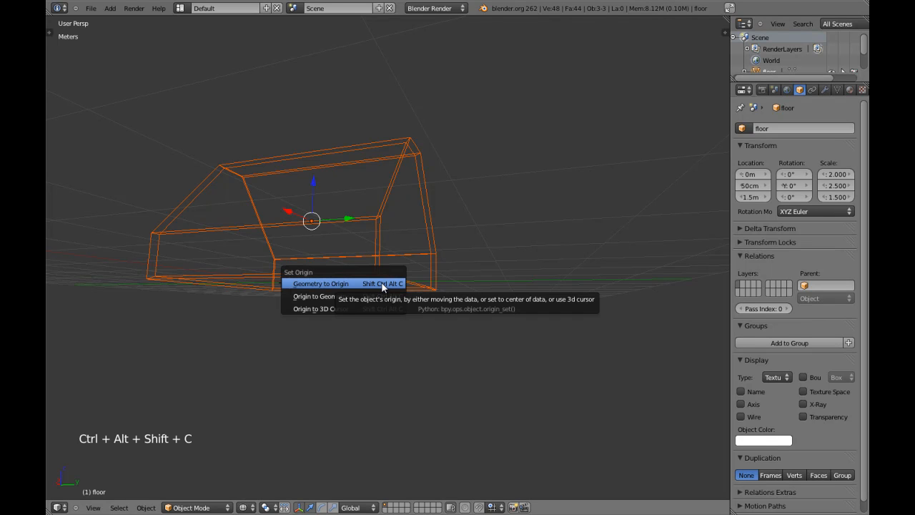
pyautogui.click(351, 297)
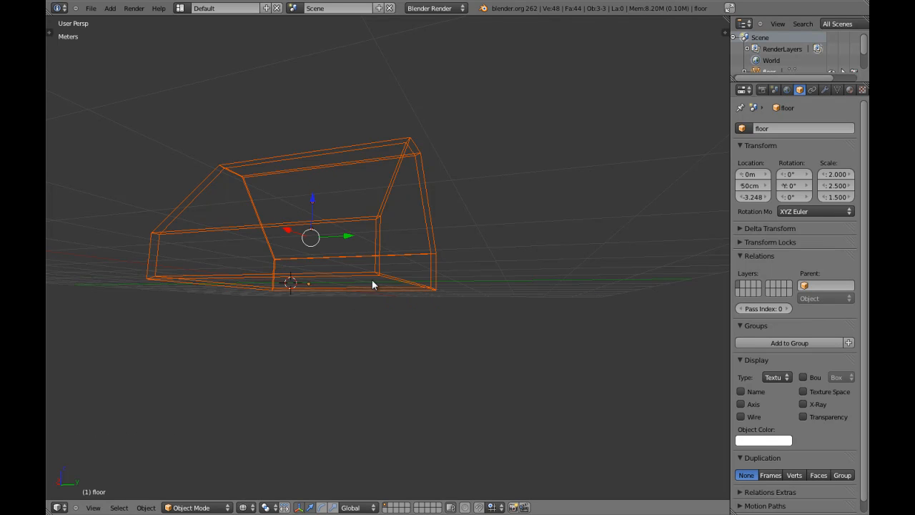
pyautogui.press('a')
pyautogui.press('z')
# Select the floor, walls and roof in turn to check their new origins
pyautogui.moveTo(404, 233); pyautogui.dragTo(384, 276, button='middle')
pyautogui.rightClick(358, 325)
pyautogui.press('a')
pyautogui.moveTo(359, 325); pyautogui.dragTo(311, 278, button='middle')
pyautogui.rightClick(461, 229)
pyautogui.press('a')
pyautogui.moveTo(312, 278); pyautogui.dragTo(303, 149, button='right')
pyautogui.rightClick(265, 231)
pyautogui.moveTo(266, 231); pyautogui.dragTo(326, 287, button='middle')
pyautogui.press('a')
pyautogui.scroll(-2, 308, 276)
pyautogui.scroll(-1, 309, 272)
# Save the file and move the view inside the room
pyautogui.hotkey('ctrl', 'w')
pyautogui.scroll(4, 417, 256)
pyautogui.moveTo(417, 256)
pyautogui.mouseDown(button='middle')
pyautogui.moveTo(327, 272)
pyautogui.moveTo(497, 255)
pyautogui.moveTo(417, 266)
pyautogui.moveTo(419, 251)
pyautogui.mouseUp(button='middle')
pyautogui.scroll(2, 496, 255)
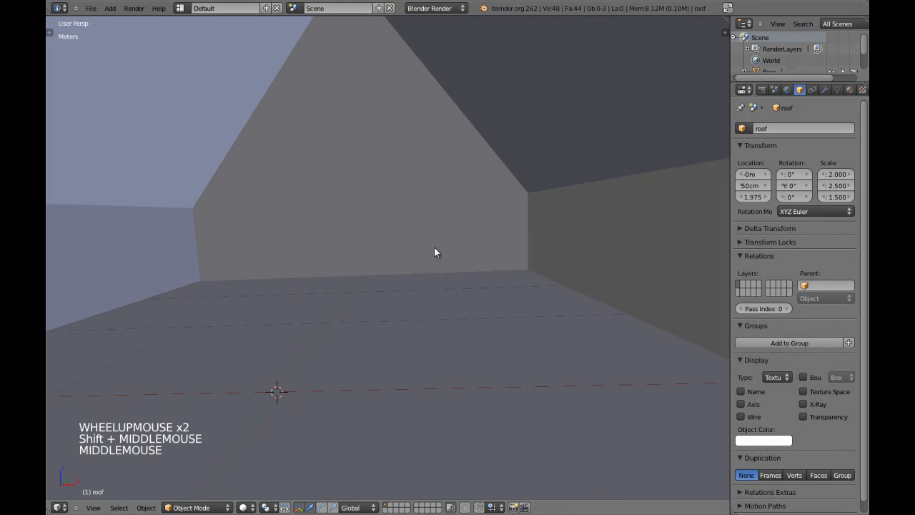
# Set the viewport View Lens to 25 in the sidebar, then hide the sidebar
pyautogui.press('n')
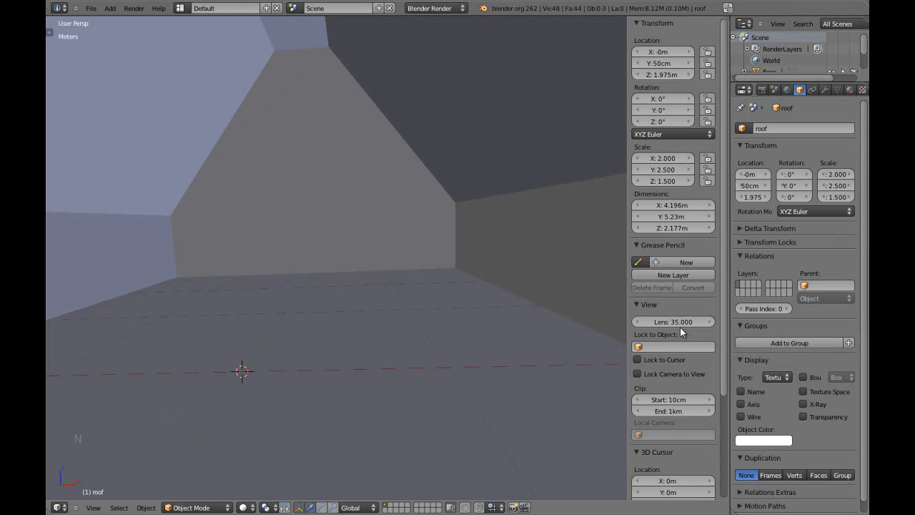
pyautogui.write('25')
pyautogui.press('Return')
pyautogui.press('n')
# Maximise the 3D view, select the walls and put them in local view on their own
pyautogui.keyDown('shift'); pyautogui.moveTo(352, 305); pyautogui.dragTo(509, 251, button='middle'); pyautogui.keyUp('shift')
pyautogui.press('a')
pyautogui.scroll(2, 451, 276)
pyautogui.hotkey('shift', 'space')
pyautogui.moveTo(510, 250); pyautogui.dragTo(526, 239, button='right')
pyautogui.rightClick(505, 244)
pyautogui.scroll(-2, 512, 247)
pyautogui.rightClick(526, 240)
pyautogui.scroll(-3, 524, 265)
pyautogui.moveTo(489, 272); pyautogui.dragTo(492, 321, button='middle')
pyautogui.press('KP_Divide')
pyautogui.press('a')
pyautogui.press('a')
pyautogui.rightClick(493, 280)
# Enter Edit Mode on the walls and switch to face selection with nothing selected
pyautogui.scroll(3, 477, 297)
pyautogui.press('a')
pyautogui.press('Tab')
pyautogui.scroll(-2, 443, 335)
pyautogui.press('a')
pyautogui.moveTo(443, 335); pyautogui.dragTo(465, 334, button='middle')
pyautogui.press('a')
pyautogui.hotkey('ctrl', 'Tab')
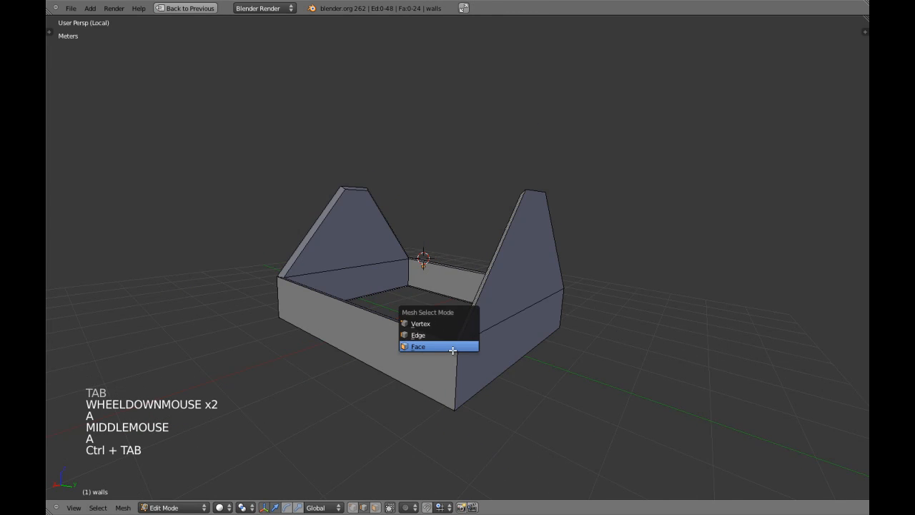
pyautogui.click(451, 347)
pyautogui.press('a')
pyautogui.press('a')
# Hide the front wall, back wall and left gable wall, leaving one gable wall visible
pyautogui.keyDown('alt'); pyautogui.keyDown('shift'); pyautogui.rightClick(420, 329); pyautogui.keyUp('shift'); pyautogui.keyUp('alt')
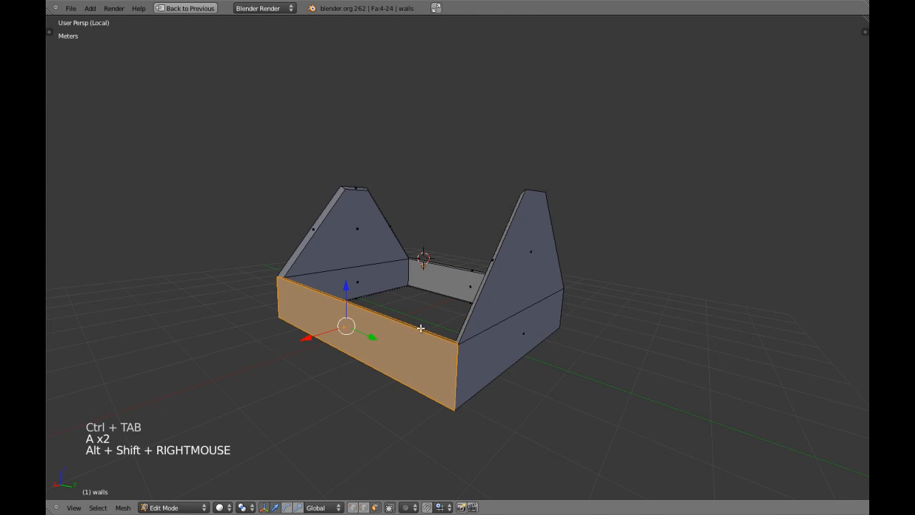
pyautogui.press('h')
pyautogui.keyDown('alt'); pyautogui.keyDown('shift'); pyautogui.rightClick(452, 270); pyautogui.keyUp('shift'); pyautogui.keyUp('alt')
pyautogui.press('h')
pyautogui.moveTo(453, 270); pyautogui.dragTo(448, 290, button='middle')
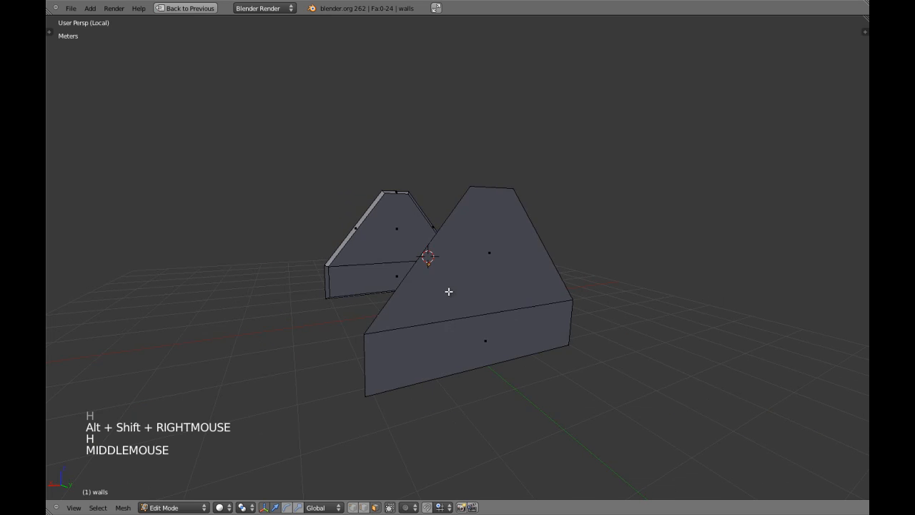
pyautogui.rightClick(482, 331)
pyautogui.keyDown('shift'); pyautogui.rightClick(472, 236); pyautogui.keyUp('shift')
pyautogui.moveTo(472, 236); pyautogui.dragTo(520, 321, button='middle')
pyautogui.keyDown('shift'); pyautogui.rightClick(545, 308); pyautogui.keyUp('shift')
pyautogui.keyDown('shift'); pyautogui.rightClick(552, 273); pyautogui.keyUp('shift')
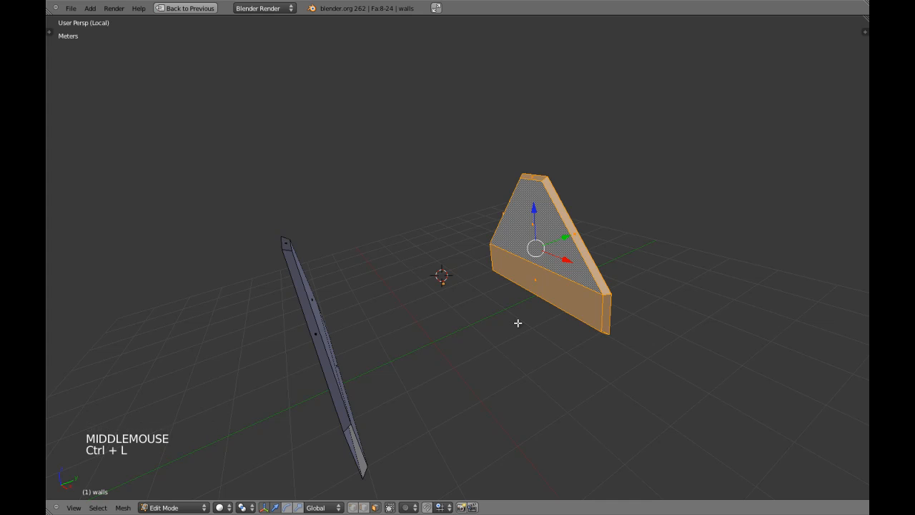
pyautogui.hotkey('ctrl', 'i')
pyautogui.press('h')
# Select the gable wall's inner and outer faces, viewed orthographically from behind in wireframe
pyautogui.rightClick(545, 289)
pyautogui.keyDown('shift'); pyautogui.rightClick(541, 246); pyautogui.keyUp('shift')
pyautogui.moveTo(536, 252); pyautogui.dragTo(369, 294, button='middle')
pyautogui.keyDown('shift'); pyautogui.rightClick(515, 253); pyautogui.keyUp('shift')
pyautogui.keyDown('shift'); pyautogui.rightClick(542, 296); pyautogui.keyUp('shift')
pyautogui.moveTo(545, 307); pyautogui.dragTo(491, 335, button='middle')
pyautogui.moveTo(334, 346); pyautogui.dragTo(565, 357, button='middle')
pyautogui.moveTo(565, 358); pyautogui.dragTo(468, 394, button='middle')
pyautogui.press('ctrl+KP_1')
pyautogui.press('KP_5')
pyautogui.scroll(1, 479, 350)
pyautogui.scroll(-1, 466, 321)
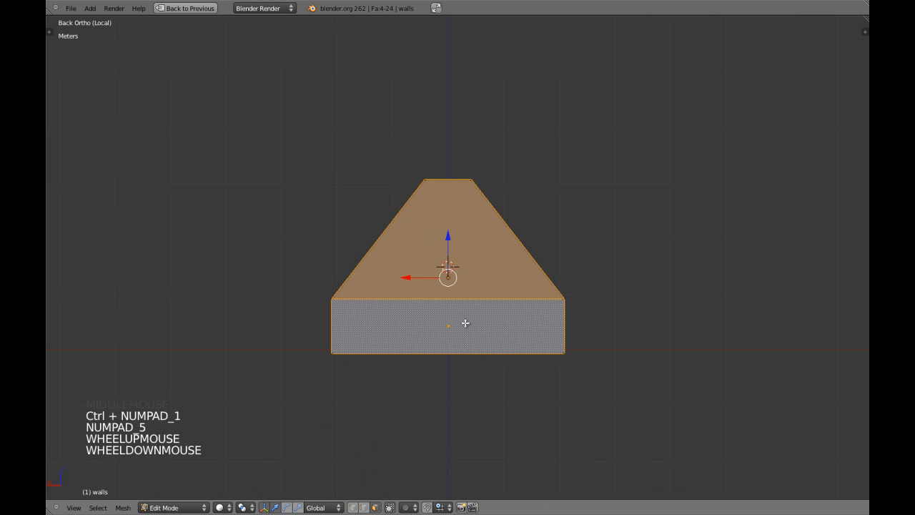
pyautogui.scroll(1, 460, 320)
pyautogui.press('z')
pyautogui.press('z')
pyautogui.moveTo(462, 307); pyautogui.dragTo(486, 292, button='middle')
# Extrude the selected gable faces in place, try scaling them off the Y axis, then undo the scaling
pyautogui.press('e')
pyautogui.rightClick(537, 278)
pyautogui.press('s')
pyautogui.hotkey('shift', 'y')
pyautogui.click(492, 276)
pyautogui.moveTo(492, 276); pyautogui.dragTo(422, 251, button='middle')
pyautogui.press('z')
pyautogui.press('KP_7')
pyautogui.scroll(1, 446, 249)
pyautogui.scroll(1, 446, 250)
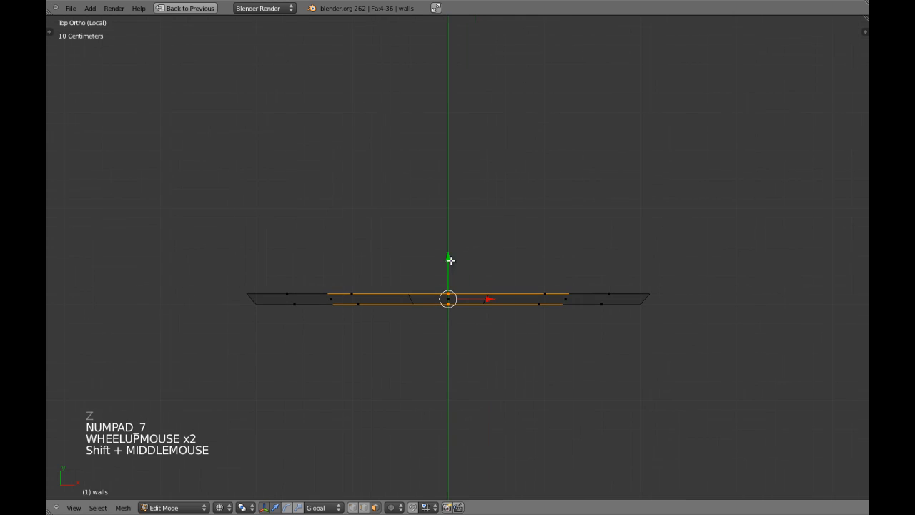
pyautogui.hotkey('ctrl', 'z')
# Rescale the extruded faces, check them from the side, and undo that scaling as well
pyautogui.press('s')
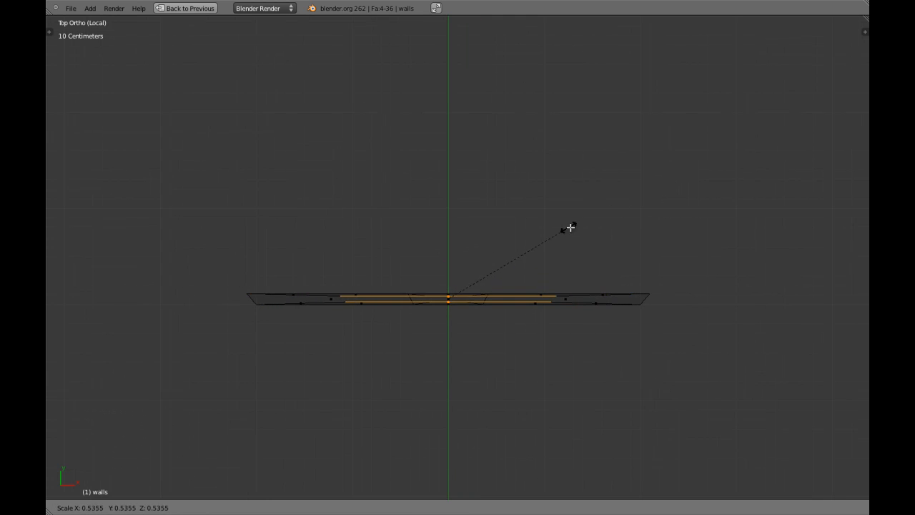
pyautogui.click(525, 238)
pyautogui.scroll(4, 466, 303)
pyautogui.press('z')
pyautogui.moveTo(465, 303)
pyautogui.mouseDown(button='middle')
pyautogui.moveTo(423, 208)
pyautogui.moveTo(319, 241)
pyautogui.moveTo(396, 210)
pyautogui.moveTo(419, 221)
pyautogui.mouseUp(button='middle')
pyautogui.scroll(-3, 422, 209)
pyautogui.press('z')
pyautogui.press('z')
pyautogui.press('KP_3')
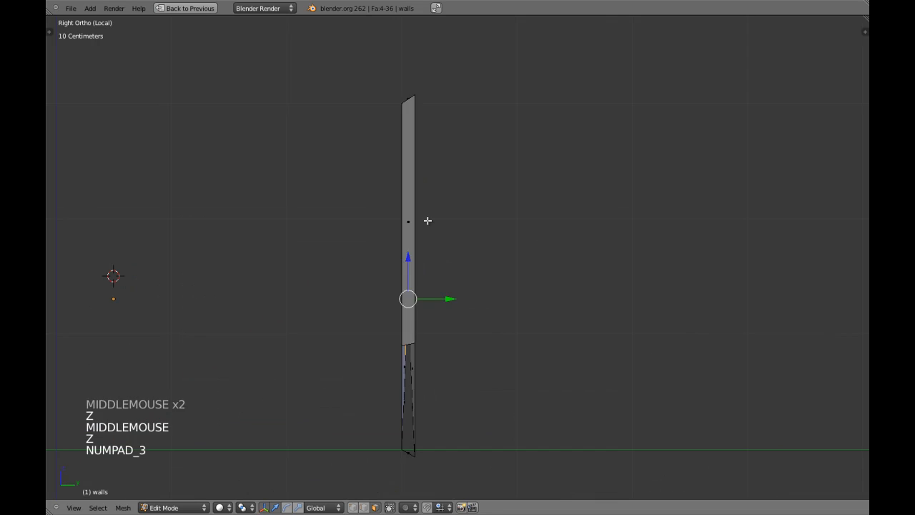
pyautogui.press('z')
pyautogui.hotkey('ctrl', 'z')
pyautogui.press('z')
pyautogui.moveTo(400, 225); pyautogui.dragTo(445, 240, button='middle')
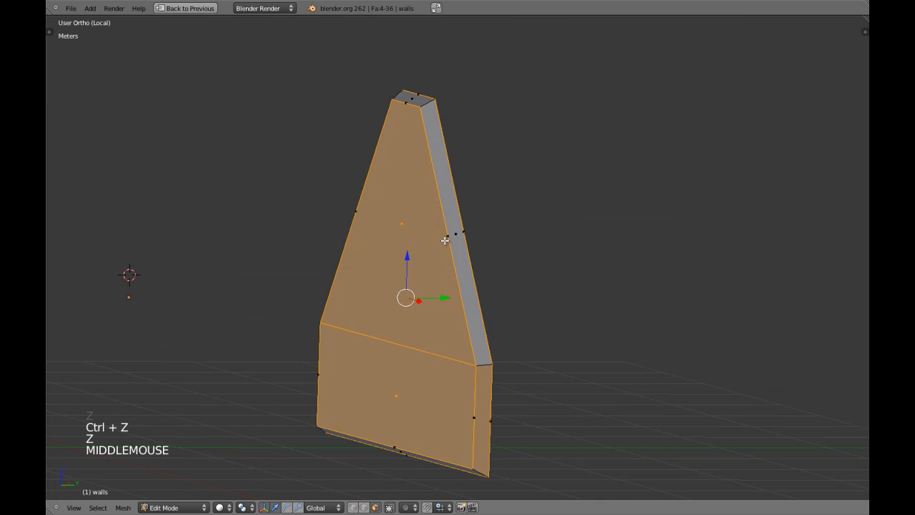
# Scale the extruded gable faces inward from the front view, then check them in wireframe
pyautogui.press('KP_1')
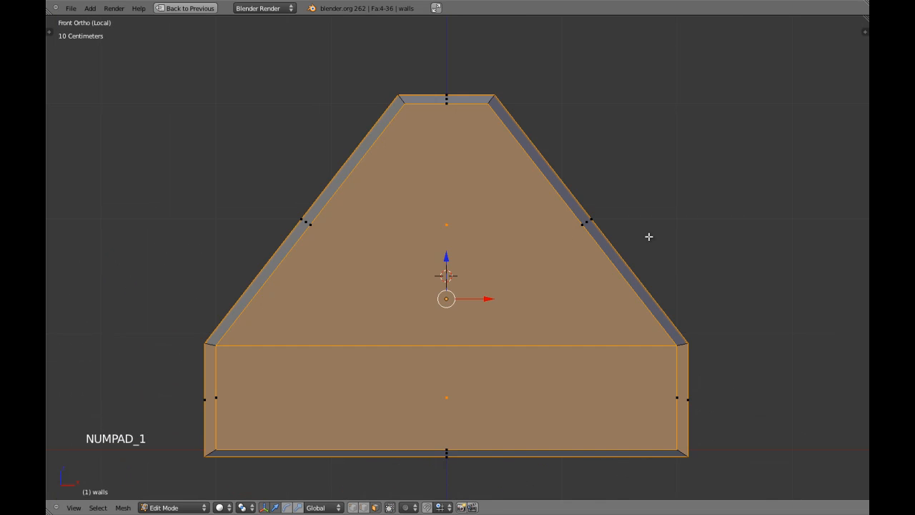
pyautogui.press('s')
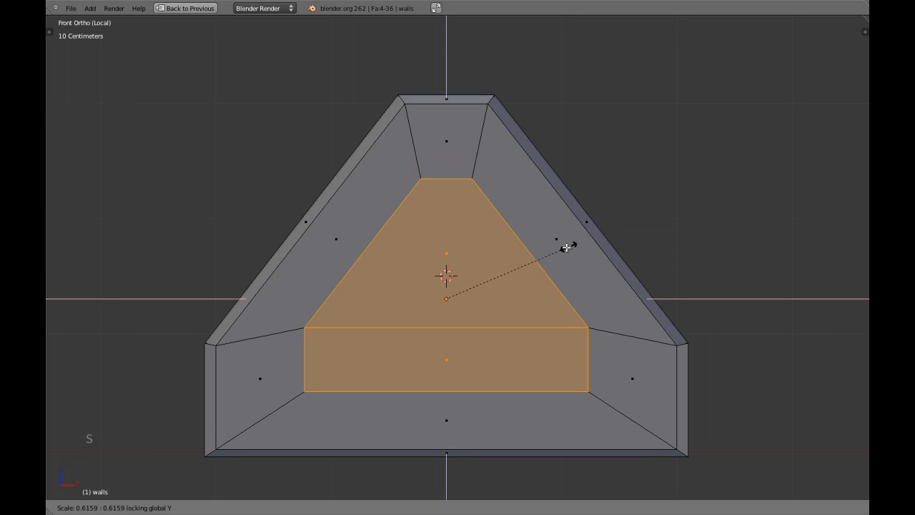
pyautogui.click(541, 250)
pyautogui.press('z')
pyautogui.press('z')
pyautogui.press('z')
pyautogui.press('z')
pyautogui.scroll(-2, 511, 268)
pyautogui.moveTo(511, 267); pyautogui.dragTo(419, 239, button='middle')
pyautogui.press('KP_1')
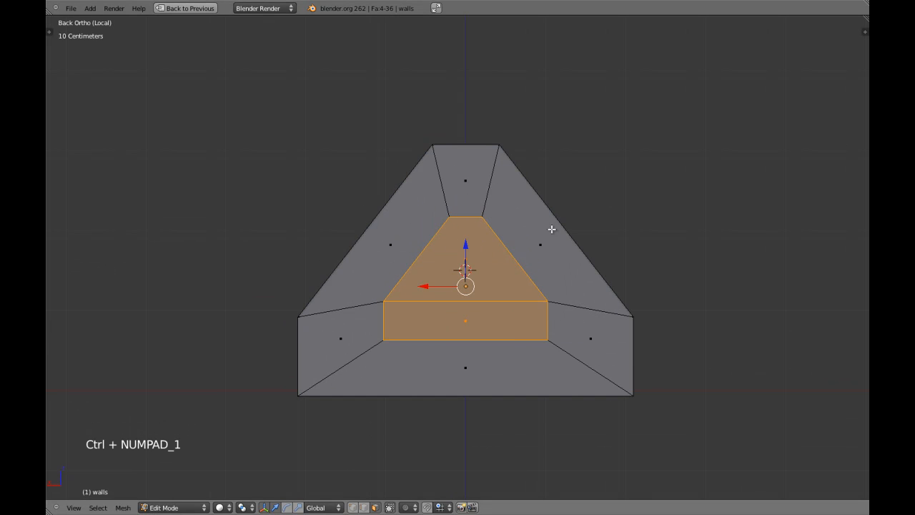
# Delete the selected faces to open the window, after undoing an accidental whole-mesh delete
pyautogui.press('x')
pyautogui.click(545, 259)
pyautogui.hotkey('ctrl', 'z')
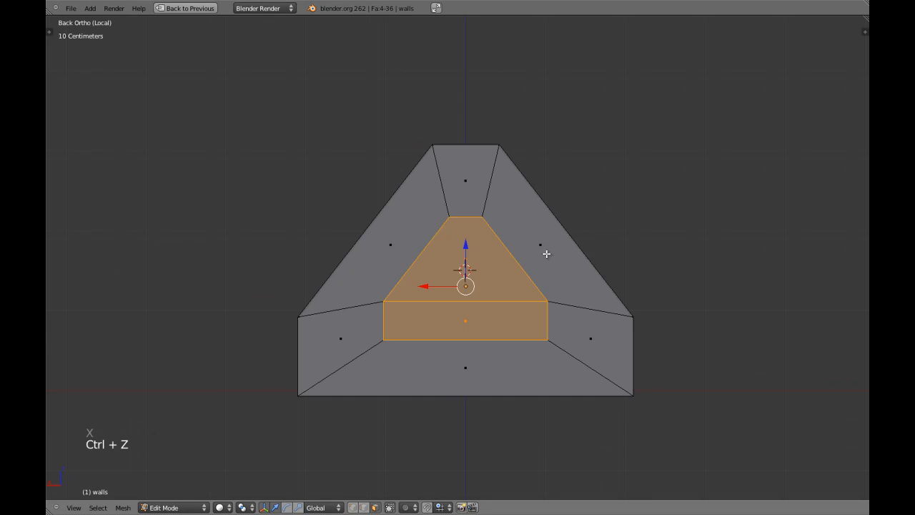
pyautogui.press('x')
pyautogui.click(538, 242)
# Switch to vertex selection in wireframe and toggle selection of all vertices
pyautogui.hotkey('ctrl', 'Tab')
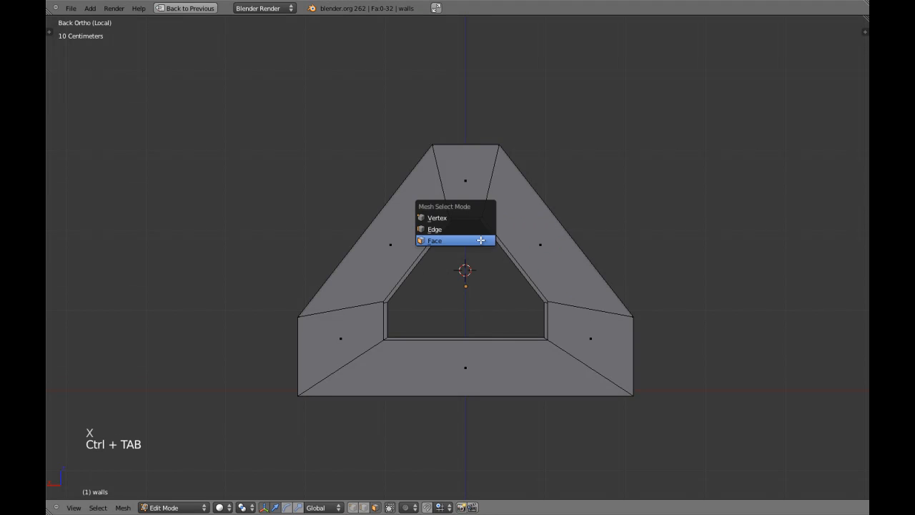
pyautogui.click(444, 217)
pyautogui.press('z')
pyautogui.scroll(2, 465, 231)
pyautogui.press('a')
pyautogui.press('a')
pyautogui.scroll(1, 443, 192)
# Circle-select the vertices at the window's top corner and inspect them from the back
pyautogui.press('c')
pyautogui.click(442, 191)
pyautogui.rightClick(442, 192)
pyautogui.press('z')
pyautogui.moveTo(443, 192)
pyautogui.keyDown('shift'); pyautogui.mouseDown(button='middle')
pyautogui.moveTo(406, 142)
pyautogui.moveTo(519, 271)
pyautogui.moveTo(397, 221)
pyautogui.mouseUp(button='middle'); pyautogui.keyUp('shift')
pyautogui.press('ctrl+KP_1')
pyautogui.scroll(1, 519, 267)
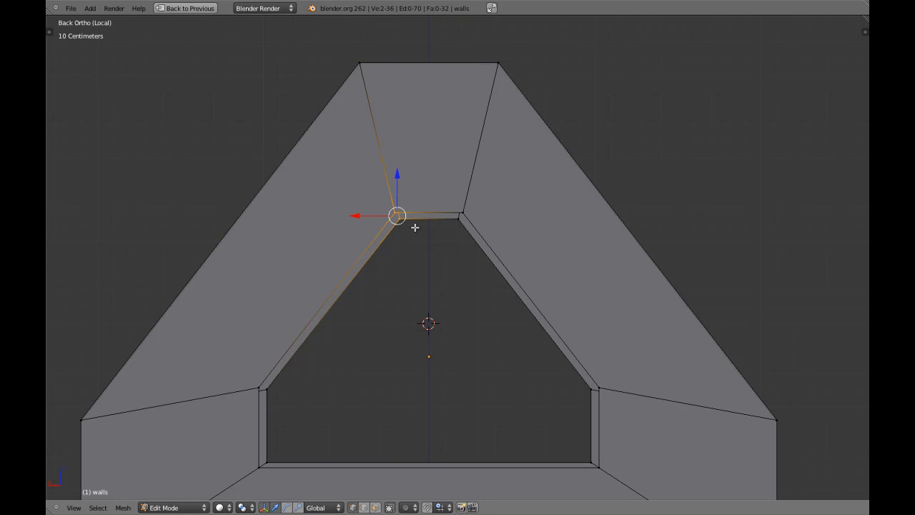
pyautogui.moveTo(431, 234); pyautogui.dragTo(432, 215, button='middle')
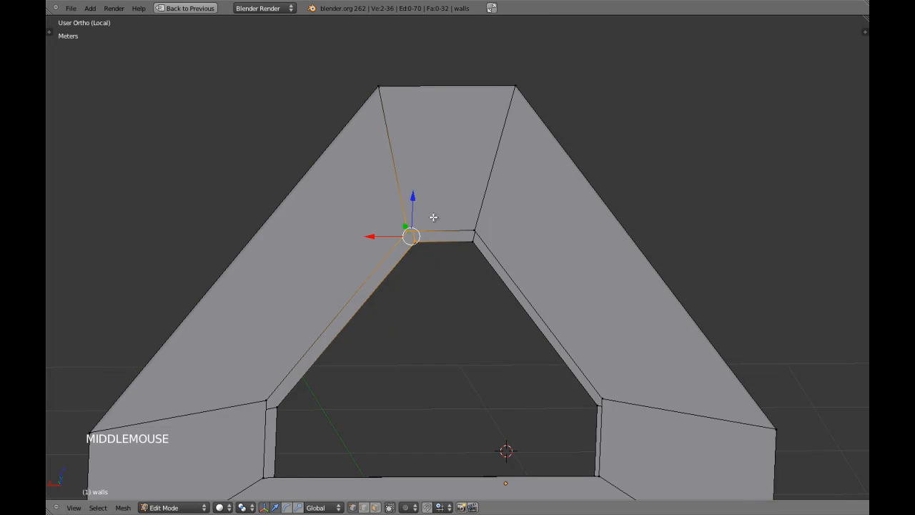
pyautogui.press('KP_5')
pyautogui.scroll(2, 436, 219)
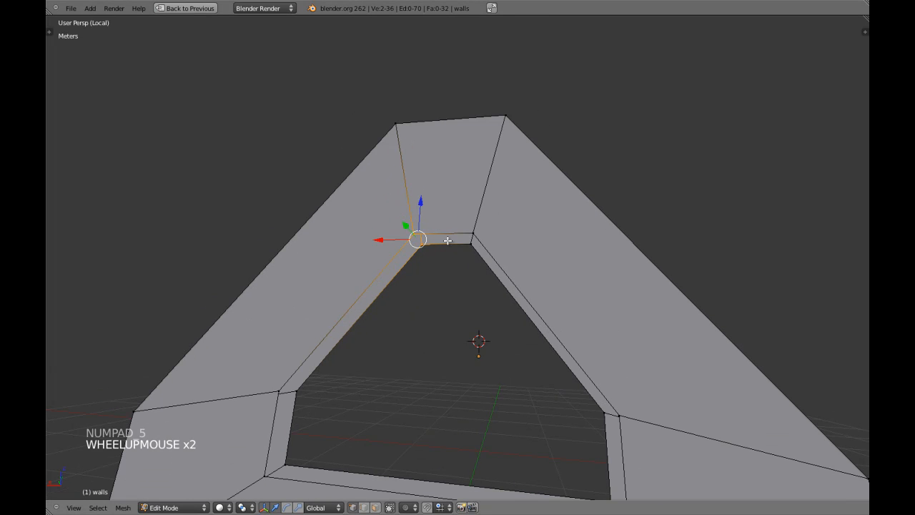
# Flatten the selected corner vertices with a Y-locked zero scale, after undoing a stray first attempt
pyautogui.press('s')
pyautogui.press('s')
pyautogui.press('s')
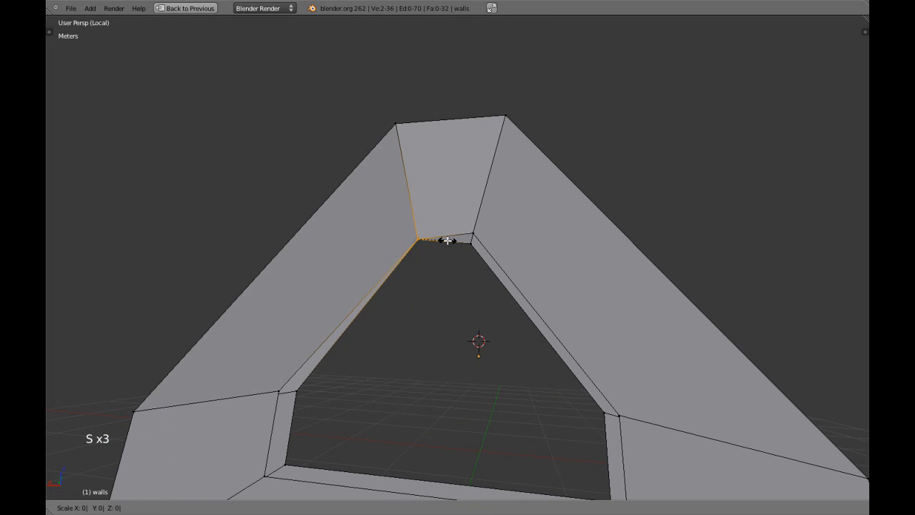
pyautogui.click(447, 240)
pyautogui.moveTo(447, 240); pyautogui.dragTo(478, 173, button='middle')
pyautogui.scroll(4, 487, 286)
pyautogui.scroll(-3, 477, 173)
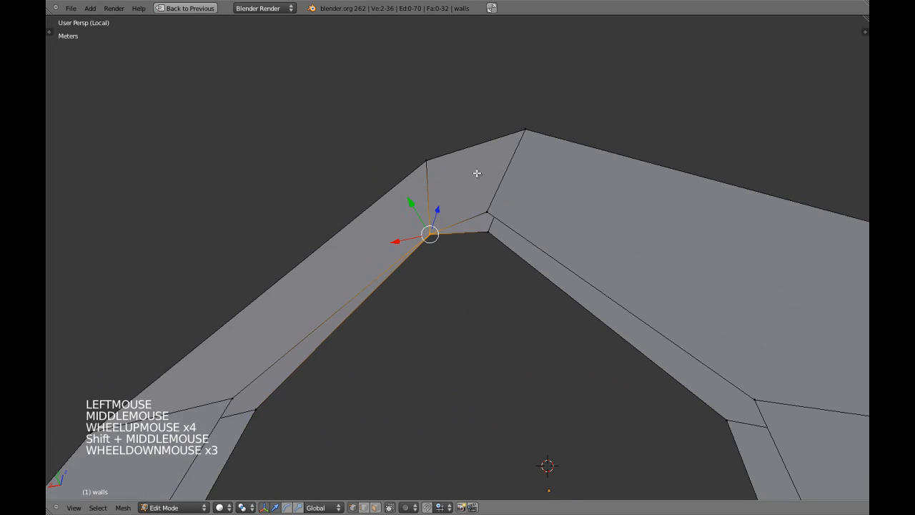
pyautogui.moveTo(487, 249); pyautogui.dragTo(446, 200, button='middle')
pyautogui.hotkey('ctrl', 'z')
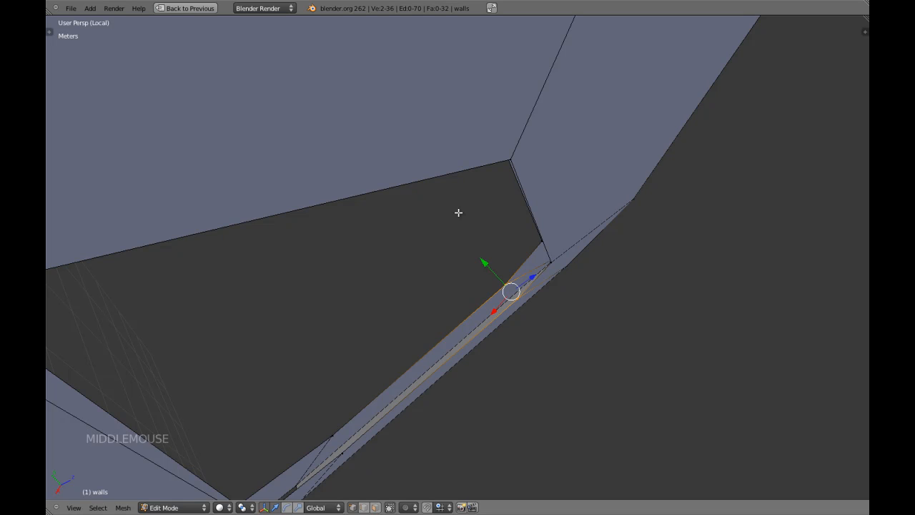
pyautogui.press('s')
pyautogui.hotkey('shift', 'y')
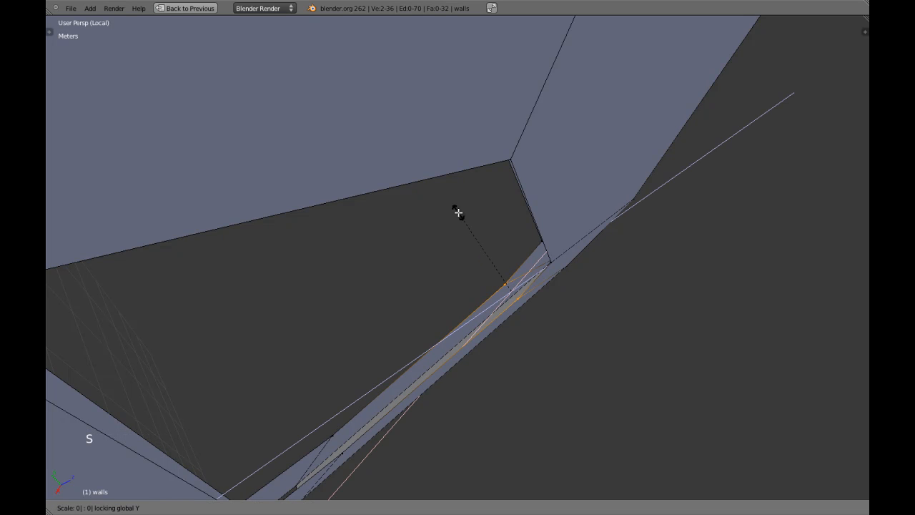
pyautogui.press('Return')
# Return to a back orthographic wireframe view of the gable wall with nothing selected
pyautogui.press('ctrl+KP_1')
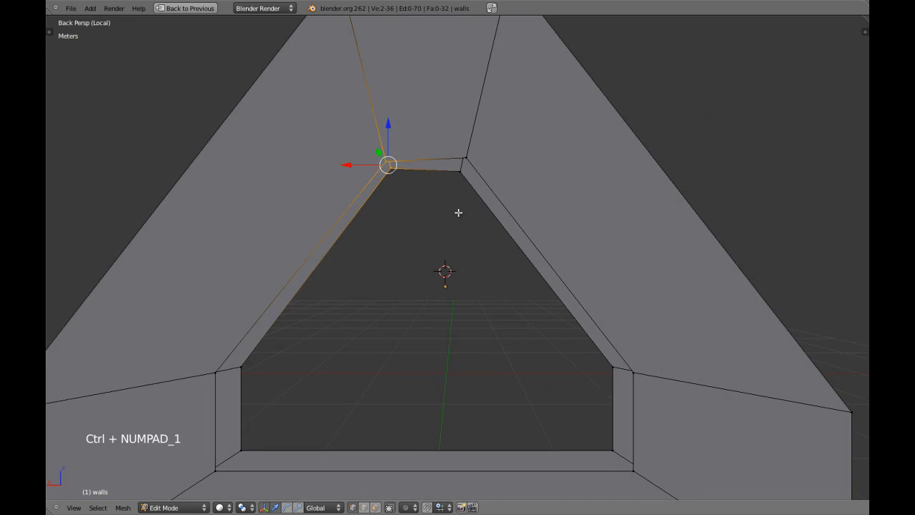
pyautogui.press('KP_8')
pyautogui.press('KP_5')
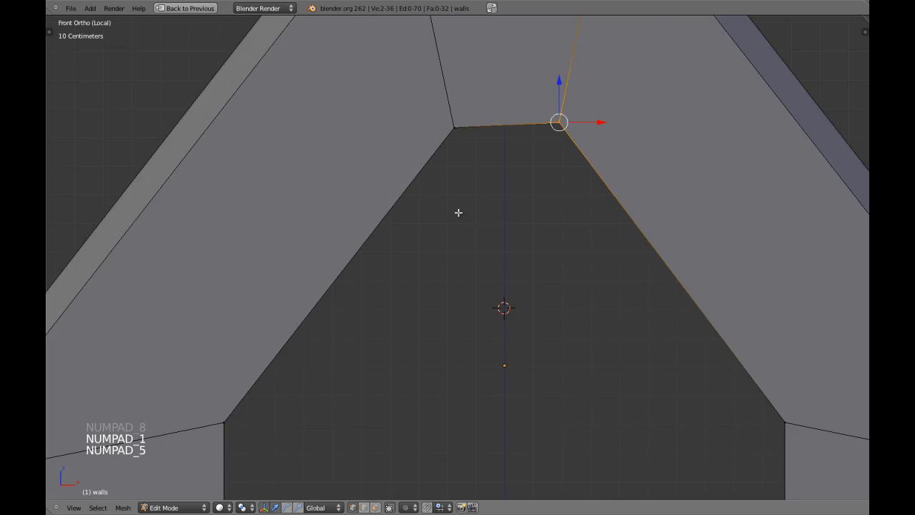
pyautogui.press('ctrl+KP_1')
pyautogui.press('z')
pyautogui.moveTo(458, 210); pyautogui.dragTo(441, 212, button='middle')
pyautogui.press('a')
pyautogui.scroll(-5, 421, 155)
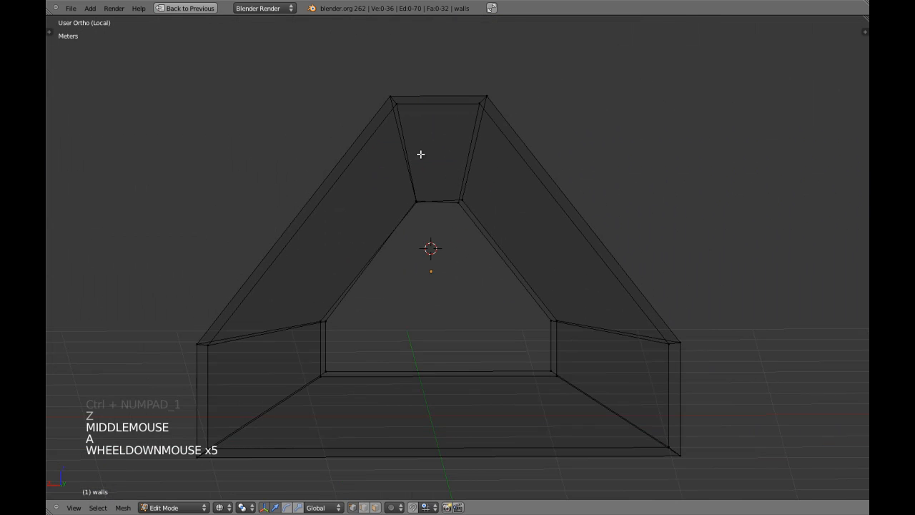
pyautogui.press('KP_1')
pyautogui.press('ctrl+KP_1')
pyautogui.scroll(2, 432, 172)
pyautogui.press('a')
pyautogui.press('a')
# Collapse the opening's top corner vertices flat with a zero scale that excludes Y
pyautogui.press('c')
pyautogui.click(465, 190)
pyautogui.rightClick(468, 239)
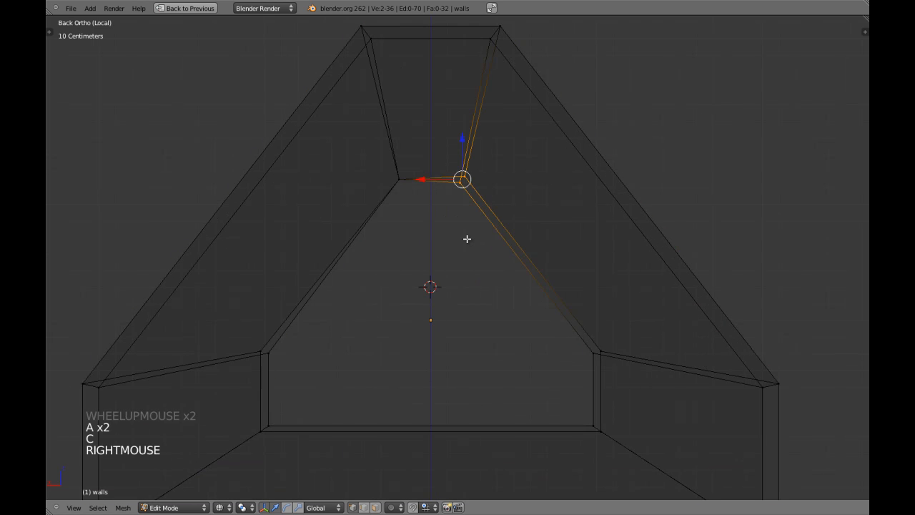
pyautogui.press('s')
pyautogui.press('s')
pyautogui.hotkey('shift', 'y')
pyautogui.press('0')
pyautogui.press('Return')
pyautogui.keyDown('shift'); pyautogui.moveTo(420, 239); pyautogui.dragTo(451, 234, button='middle'); pyautogui.keyUp('shift')
pyautogui.press('a')
# Flatten the opening's left corner vertices the same way, scaling them to 0 except along Y
pyautogui.press('a')
pyautogui.press('c')
pyautogui.click(286, 312)
pyautogui.rightClick(351, 317)
pyautogui.press('s')
pyautogui.press('s')
pyautogui.hotkey('shift', 'y')
pyautogui.press('0')
pyautogui.press('Return')
pyautogui.press('a')
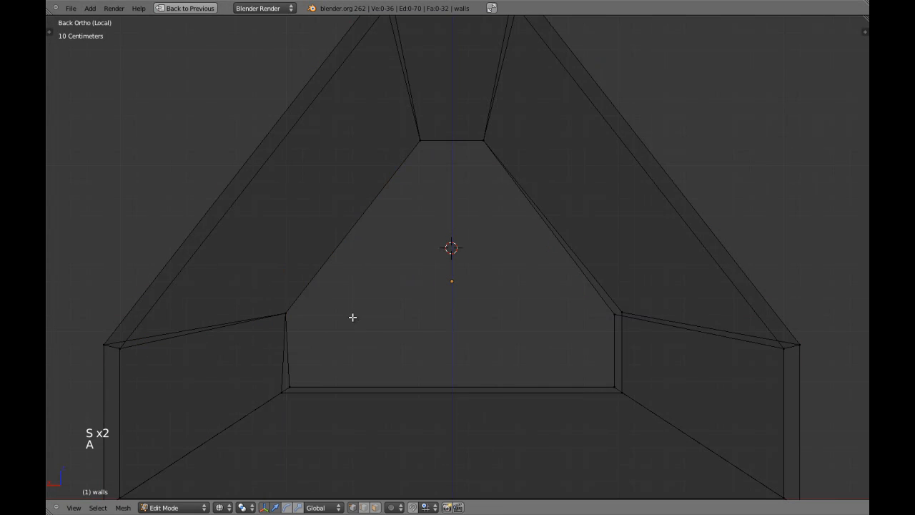
pyautogui.press('z')
pyautogui.moveTo(380, 335)
pyautogui.keyDown('shift'); pyautogui.mouseDown(button='middle')
pyautogui.moveTo(386, 316)
pyautogui.moveTo(365, 329)
pyautogui.moveTo(350, 317)
pyautogui.mouseUp(button='middle'); pyautogui.keyUp('shift')
pyautogui.press('z')
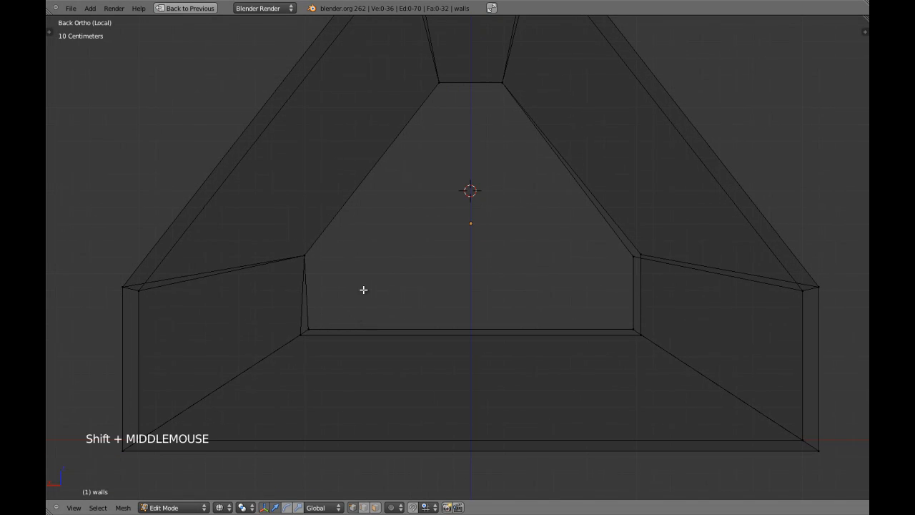
# Select the two lower-left corner vertices and try to repeat the flatten, cancelling the scale
pyautogui.press('F3')
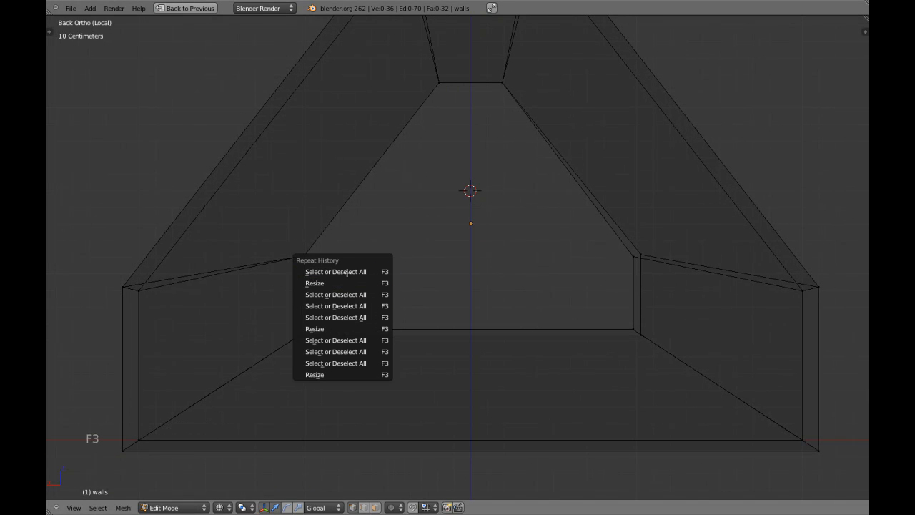
pyautogui.press('c')
pyautogui.click(309, 336)
pyautogui.rightClick(318, 327)
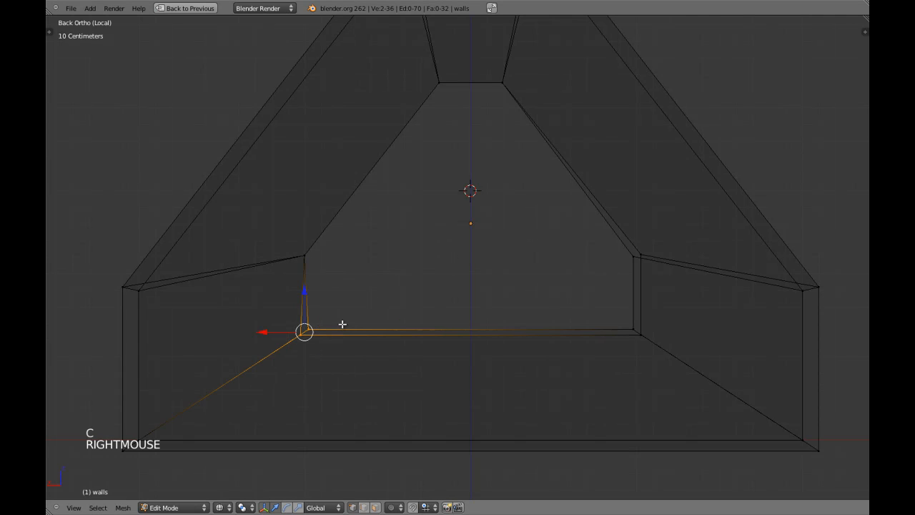
pyautogui.press('F3')
pyautogui.press('s')
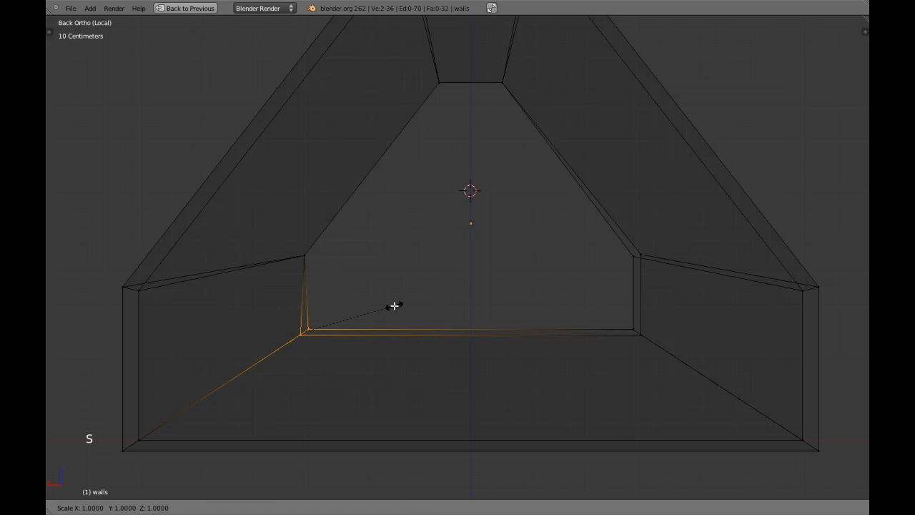
pyautogui.rightClick(394, 306)
pyautogui.press('a')
# Circle-select the opening's lower-left and right corner vertices for flattening
pyautogui.press('c')
pyautogui.click(616, 341)
pyautogui.rightClick(546, 286)
pyautogui.press('s')
pyautogui.press('s')
pyautogui.press('F3')
pyautogui.press('c')
pyautogui.rightClick(613, 253)
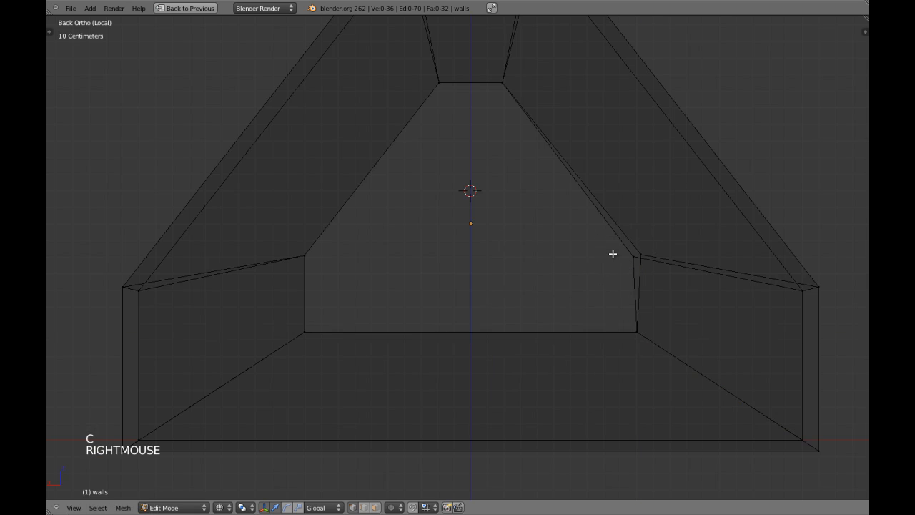
pyautogui.press('c')
pyautogui.click(627, 257)
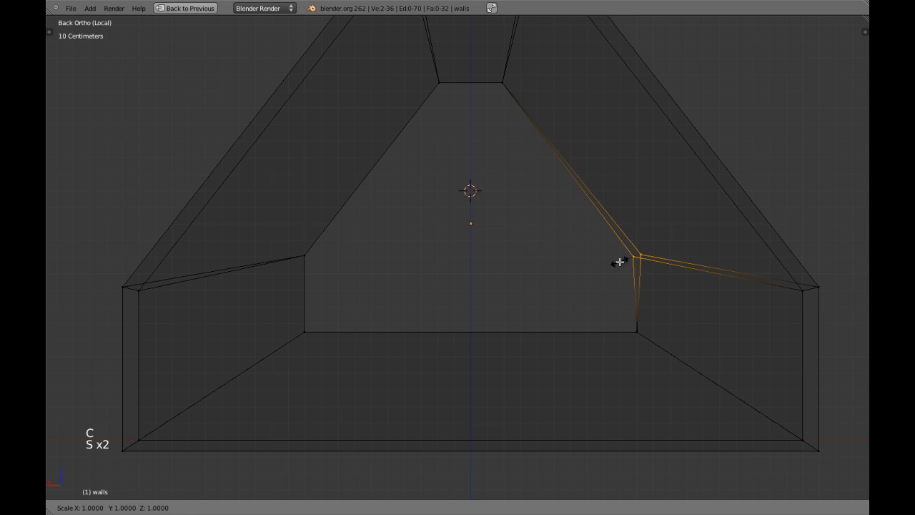
# Return to solid shading and switch the mesh to edge select mode
pyautogui.press('a')
pyautogui.press('z')
pyautogui.scroll(-4, 619, 262)
pyautogui.moveTo(619, 262); pyautogui.dragTo(502, 157, button='middle')
pyautogui.scroll(3, 512, 217)
pyautogui.press('a')
pyautogui.scroll(1, 513, 216)
pyautogui.press('a')
pyautogui.hotkey('ctrl', 'Tab')
pyautogui.click(411, 278)
pyautogui.press('a')
pyautogui.press('a')
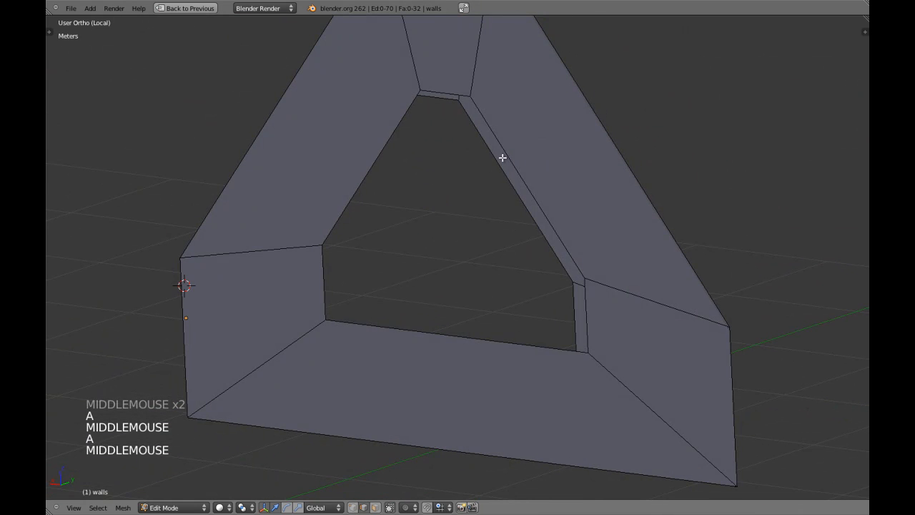
# Bevel the edge loop around the window opening to form a narrow reveal
pyautogui.hotkey('ctrl', 'alt', 'b')
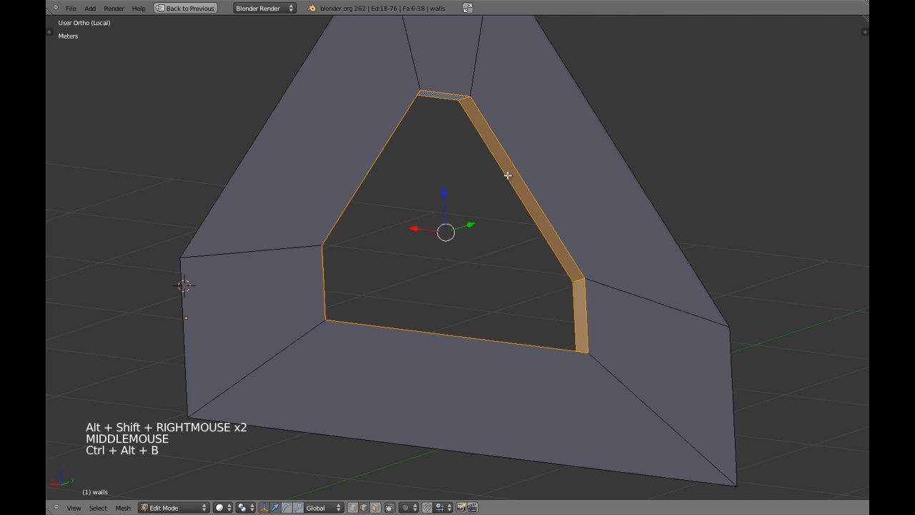
pyautogui.press('a')
pyautogui.moveTo(508, 175); pyautogui.dragTo(478, 301, button='middle')
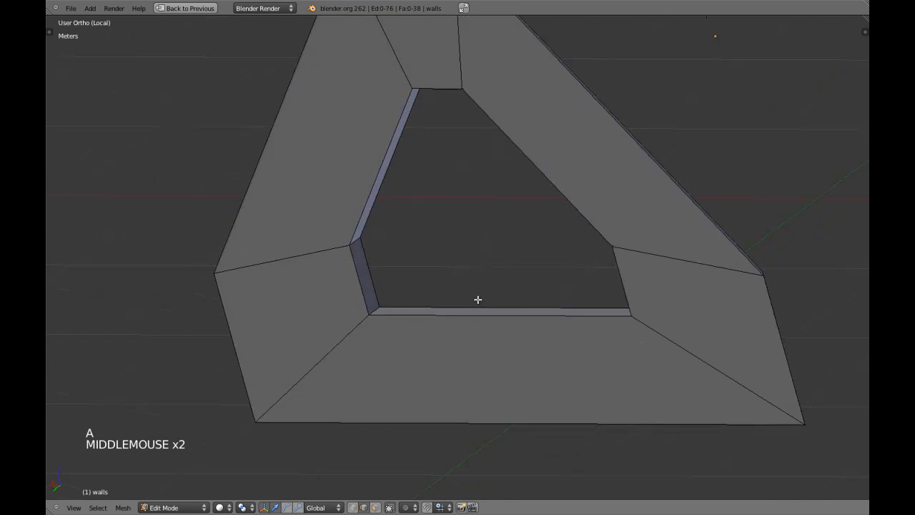
pyautogui.scroll(-2, 510, 280)
pyautogui.scroll(-1, 510, 280)
pyautogui.press('a')
pyautogui.press('a')
# Unhide the room's other walls and switch to face select mode
pyautogui.hotkey('alt', 'h')
pyautogui.press('a')
pyautogui.scroll(-2, 632, 214)
pyautogui.moveTo(631, 214); pyautogui.dragTo(577, 237, button='middle')
pyautogui.hotkey('ctrl', 'Tab')
pyautogui.click(577, 237)
# Select a face on the other gable wall and view the room from the back
pyautogui.press('z')
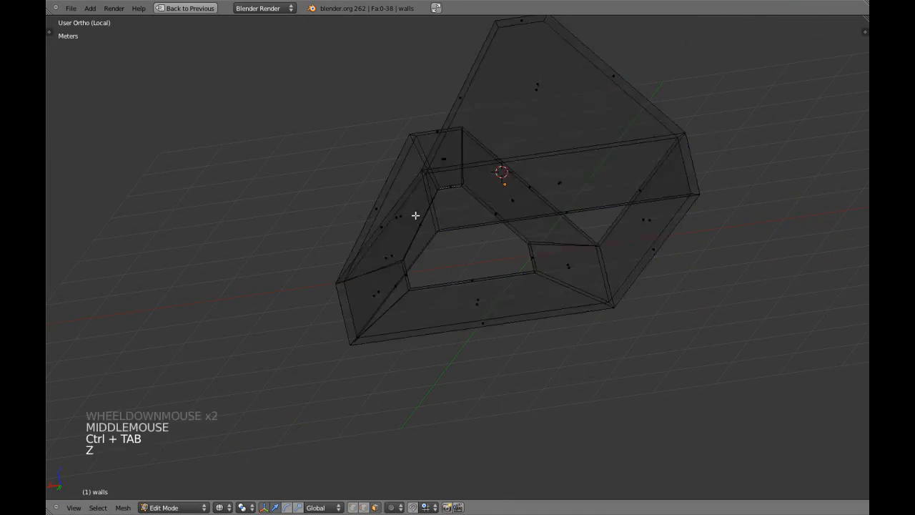
pyautogui.scroll(-1, 414, 214)
pyautogui.moveTo(415, 214); pyautogui.dragTo(460, 189, button='middle')
pyautogui.press('z')
# Scale the strip's vertical edges inward to about 0.29 along X, forming a slim slot
pyautogui.press('z')
pyautogui.rightClick(458, 197)
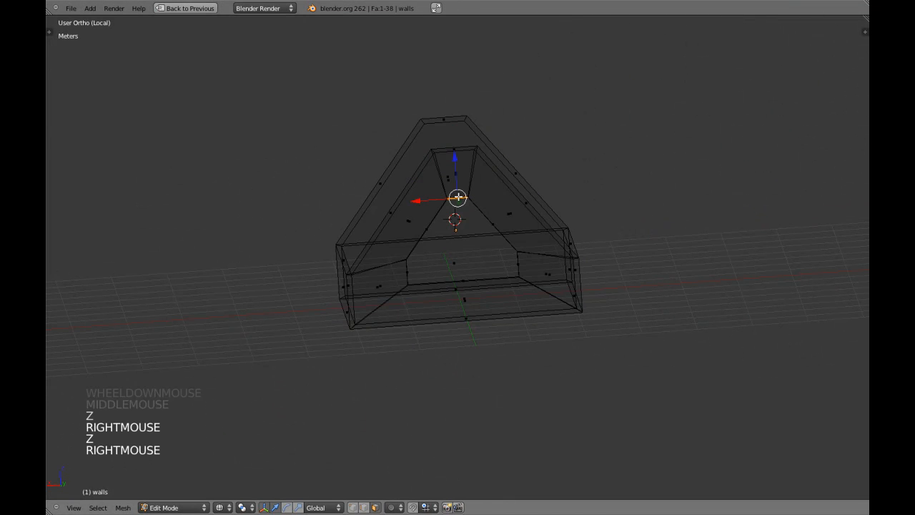
pyautogui.press('ctrl+KP_1')
pyautogui.press('z')
pyautogui.scroll(5, 525, 205)
pyautogui.scroll(-1, 420, 202)
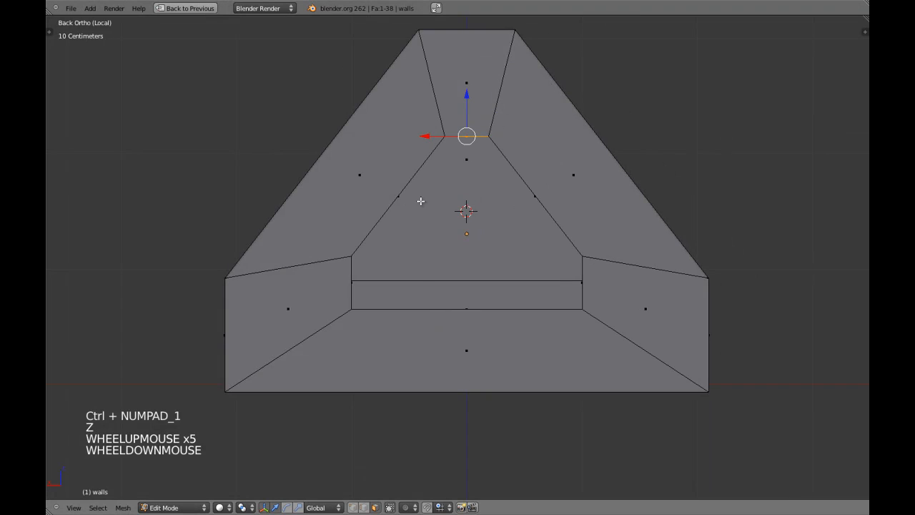
pyautogui.moveTo(436, 203)
pyautogui.mouseDown(button='middle')
pyautogui.moveTo(497, 202)
pyautogui.moveTo(432, 205)
pyautogui.mouseUp(button='middle')
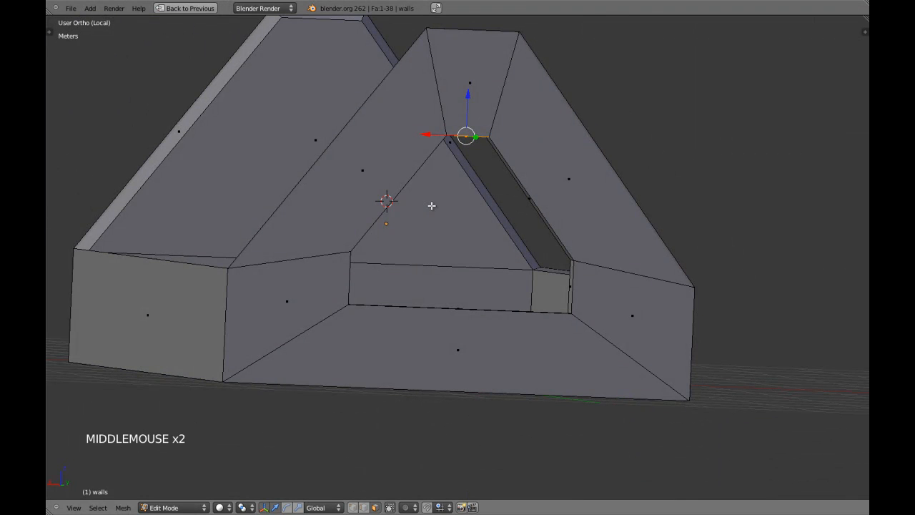
pyautogui.press('ctrl+KP_1')
pyautogui.press('z')
pyautogui.press('z')
pyautogui.press('z')
pyautogui.keyDown('shift'); pyautogui.rightClick(585, 286); pyautogui.keyUp('shift')
pyautogui.press('z')
pyautogui.press('z')
pyautogui.press('z')
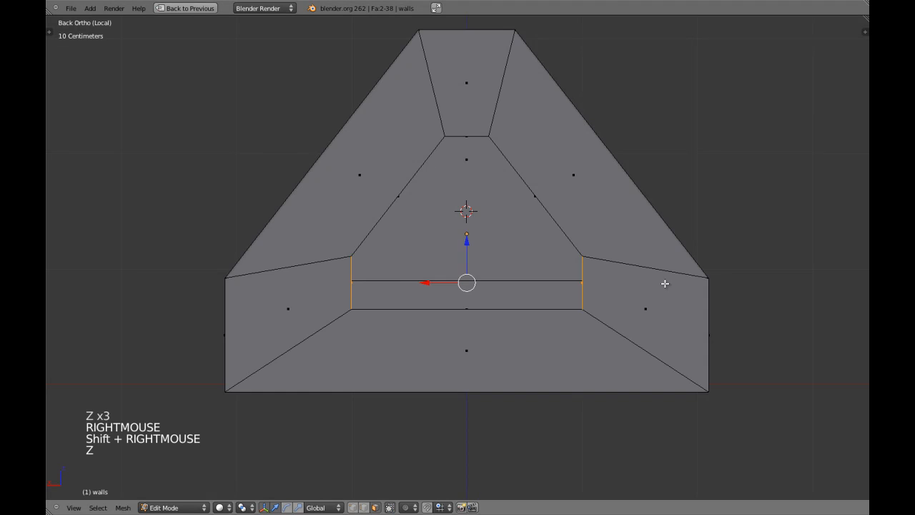
pyautogui.moveTo(577, 196)
pyautogui.mouseDown(button='middle')
pyautogui.moveTo(563, 244)
pyautogui.moveTo(711, 178)
pyautogui.mouseUp(button='middle')
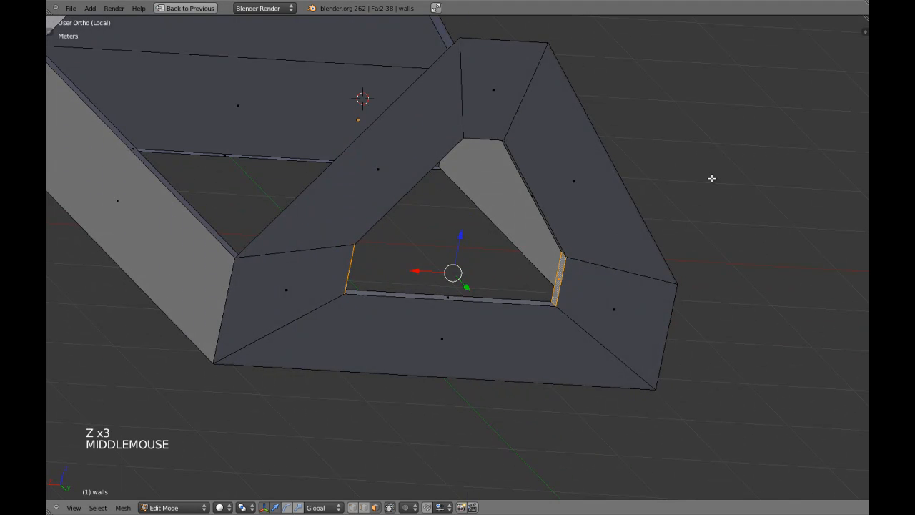
pyautogui.press('s')
pyautogui.press('s')
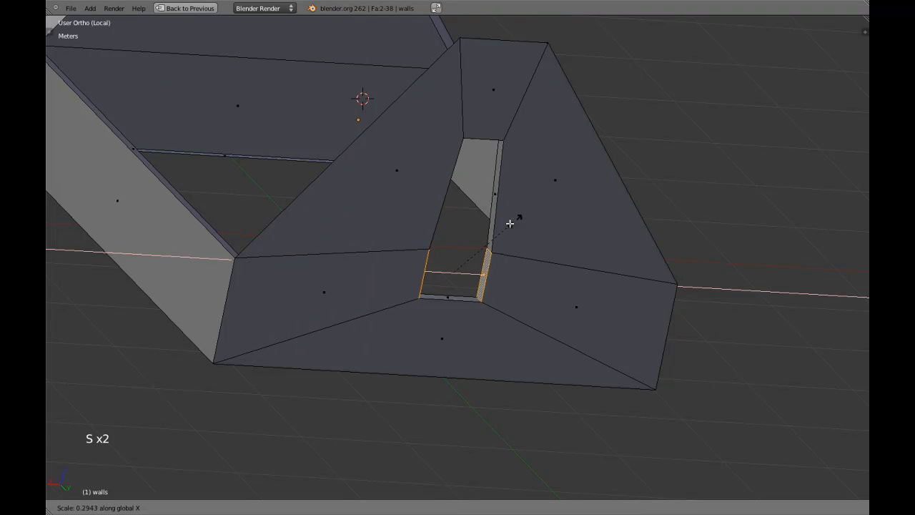
pyautogui.click(508, 224)
pyautogui.scroll(-4, 401, 222)
# Hide the left wall and its connecting wall loops
pyautogui.press('a')
pyautogui.keyDown('alt'); pyautogui.keyDown('shift'); pyautogui.rightClick(311, 217); pyautogui.keyUp('shift'); pyautogui.keyUp('alt')
pyautogui.press('h')
pyautogui.press('h')
pyautogui.press('h')
pyautogui.press('h')
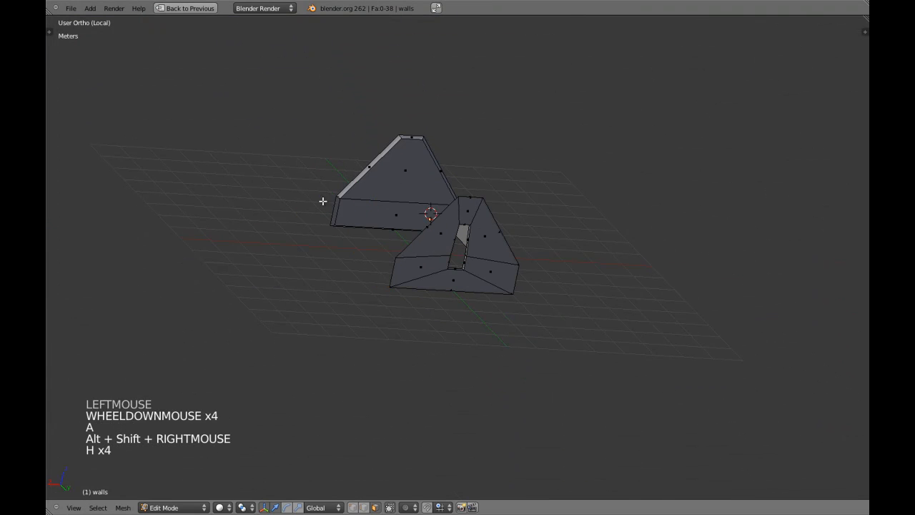
pyautogui.moveTo(373, 191); pyautogui.dragTo(440, 214, button='middle')
pyautogui.keyDown('alt'); pyautogui.keyDown('shift'); pyautogui.rightClick(391, 178); pyautogui.keyUp('shift'); pyautogui.keyUp('alt')
pyautogui.press('h')
pyautogui.press('l')
pyautogui.press('h')
# In the back view, select both vertical edges of the slot
pyautogui.press('ctrl+KP_4')
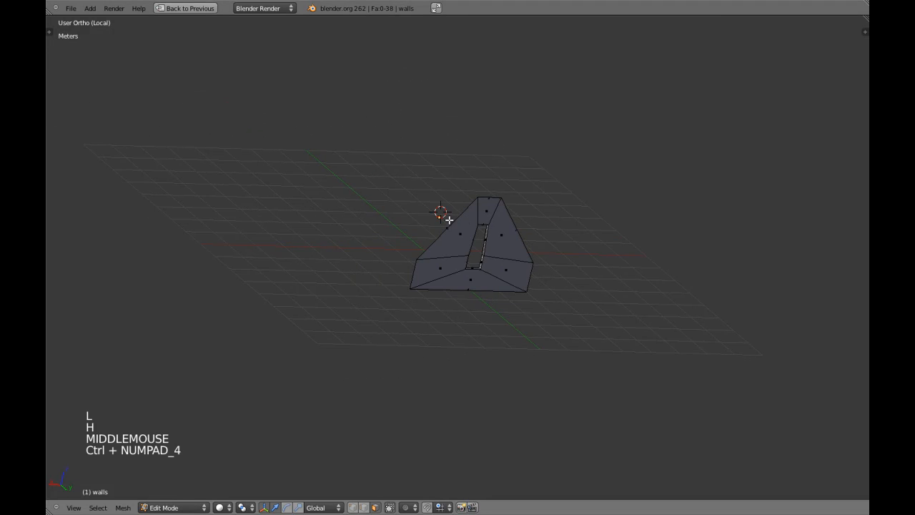
pyautogui.press('ctrl+KP_1')
pyautogui.scroll(4, 519, 255)
pyautogui.press('z')
pyautogui.rightClick(470, 263)
pyautogui.keyDown('shift'); pyautogui.moveTo(494, 260); pyautogui.dragTo(503, 313, button='middle'); pyautogui.keyUp('shift')
pyautogui.keyDown('shift'); pyautogui.rightClick(519, 263); pyautogui.keyUp('shift')
pyautogui.press('z')
pyautogui.scroll(5, 488, 282)
pyautogui.scroll(-2, 503, 312)
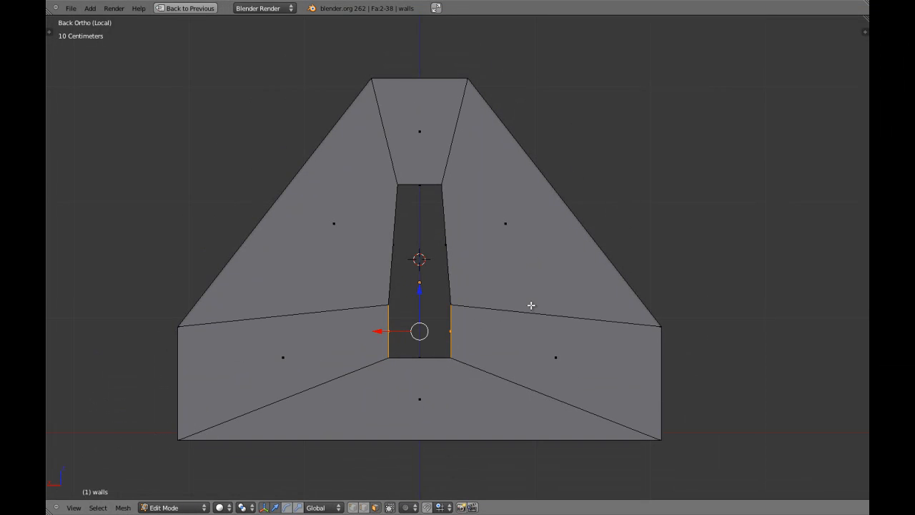
# Scale the selected slot edges along X to narrow the slot
pyautogui.press('s')
pyautogui.press('x')
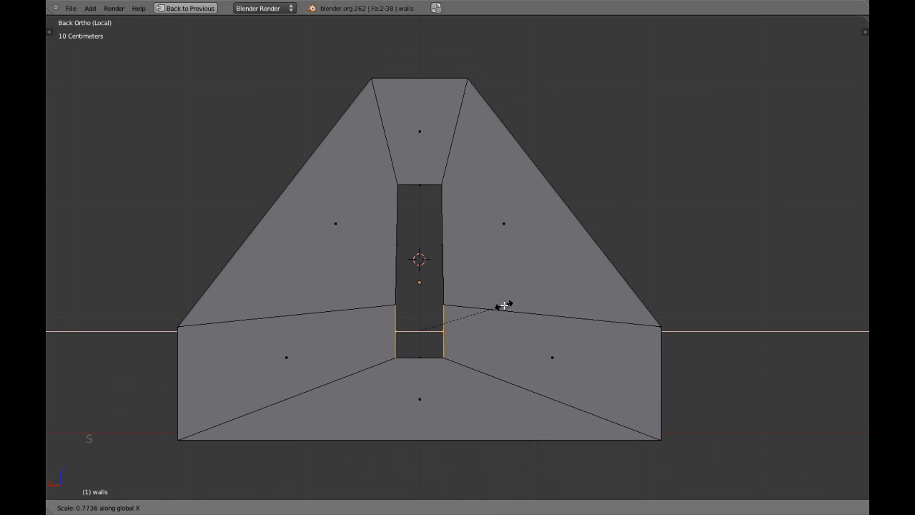
pyautogui.keyDown('shift'); pyautogui.click(453, 304); pyautogui.keyUp('shift')
# Straighten the slot's two left edges into one line by scaling them to 0
pyautogui.press('z')
pyautogui.rightClick(397, 245)
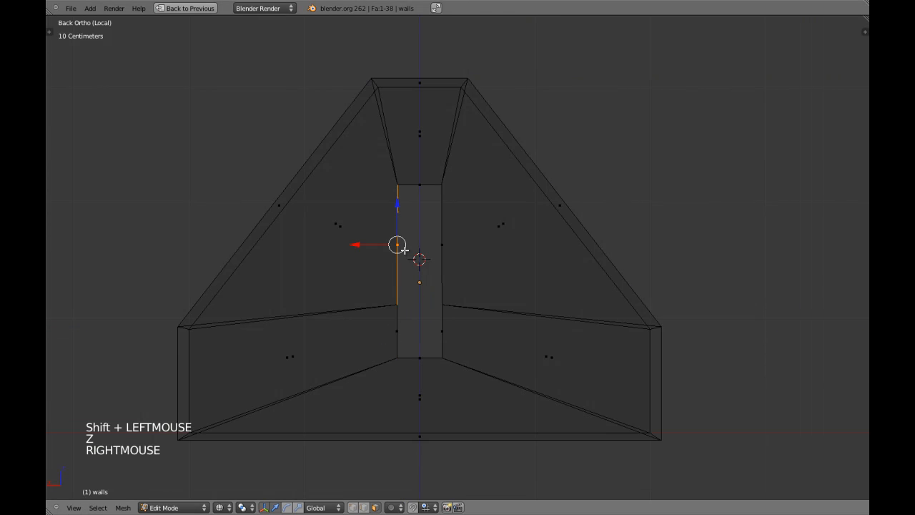
pyautogui.keyDown('shift'); pyautogui.rightClick(392, 319); pyautogui.keyUp('shift')
pyautogui.write('s')
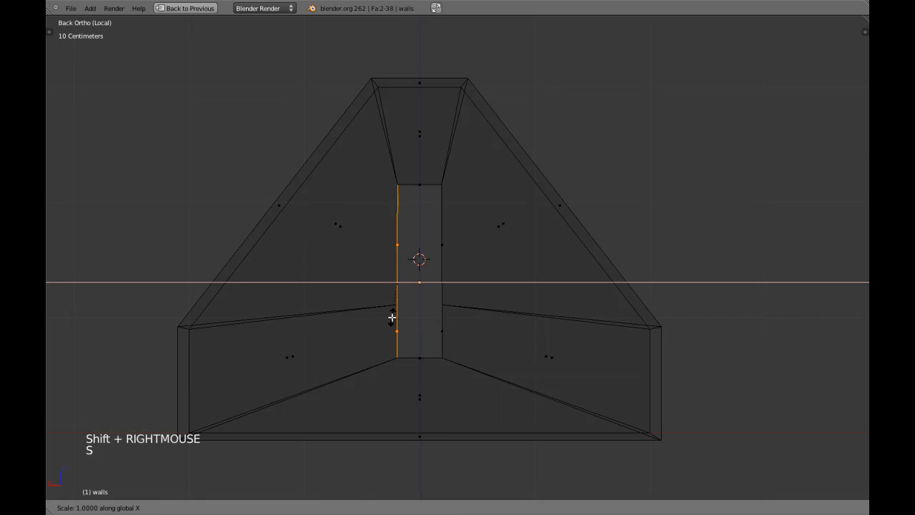
pyautogui.write('0')
pyautogui.press('Return')
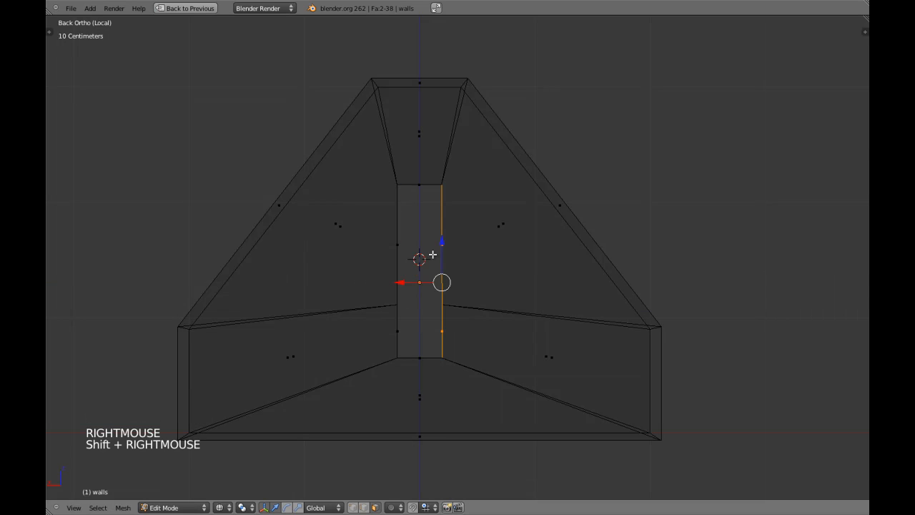
# Select the central strip and widen the window opening along X by about 3.96
pyautogui.press('s')
pyautogui.press('z')
pyautogui.scroll(-4, 430, 265)
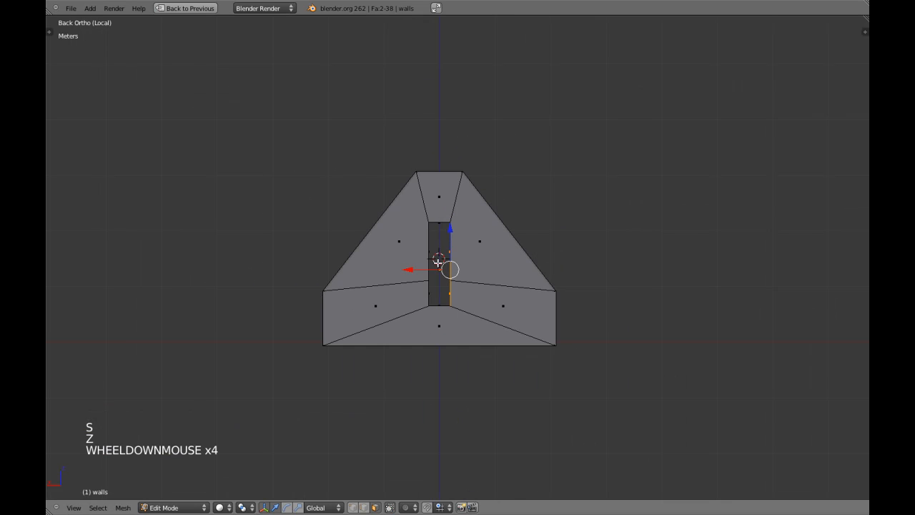
pyautogui.press('z')
pyautogui.keyDown('shift'); pyautogui.rightClick(428, 277); pyautogui.keyUp('shift')
pyautogui.keyDown('shift'); pyautogui.rightClick(429, 280); pyautogui.keyUp('shift')
pyautogui.press('z')
pyautogui.keyDown('shift'); pyautogui.moveTo(439, 268); pyautogui.dragTo(467, 276, button='middle'); pyautogui.keyUp('shift')
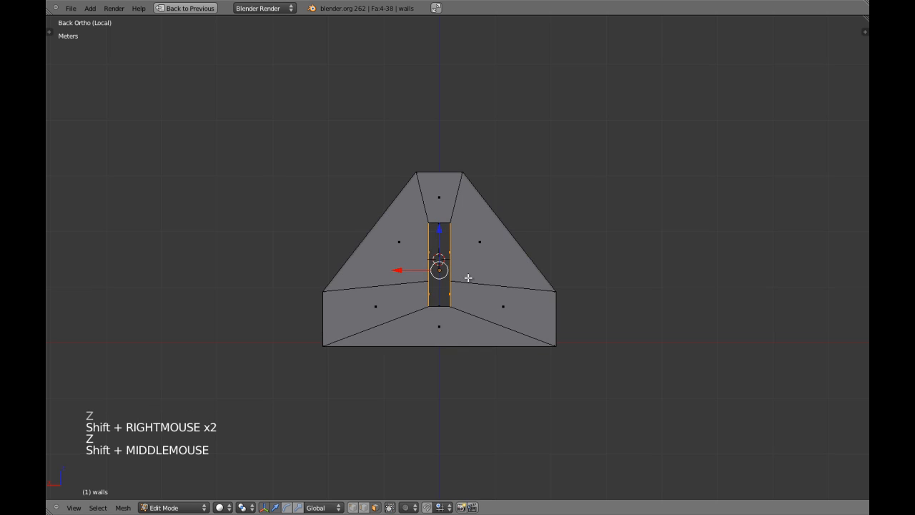
pyautogui.scroll(3, 468, 277)
pyautogui.press('s')
pyautogui.press('x')
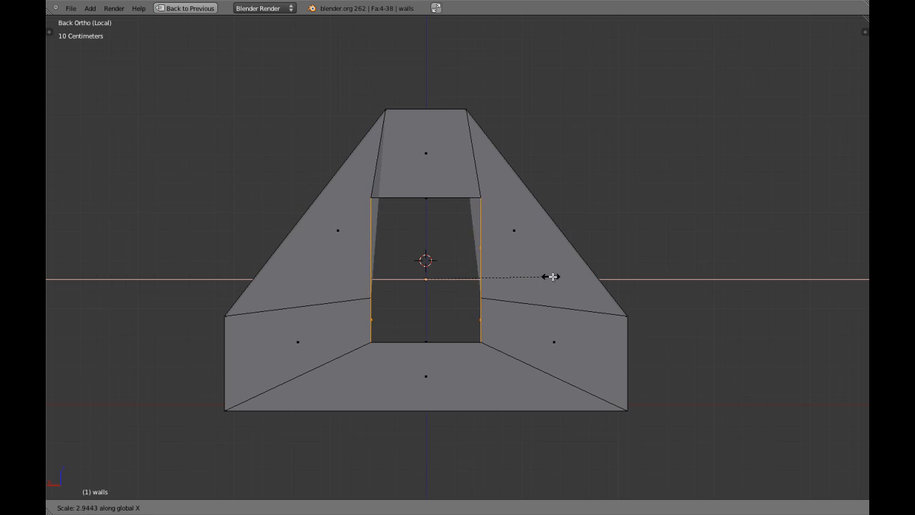
pyautogui.click(594, 278)
# Check the widened opening from Back Ortho view with everything deselected
pyautogui.moveTo(389, 226); pyautogui.dragTo(509, 241, button='middle')
pyautogui.scroll(3, 437, 253)
pyautogui.press('ctrl+KP_1')
pyautogui.press('z')
pyautogui.press('z')
pyautogui.scroll(-2, 573, 269)
pyautogui.press('a')
pyautogui.press('z')
pyautogui.keyDown('shift'); pyautogui.moveTo(590, 259); pyautogui.dragTo(527, 249, button='middle'); pyautogui.keyUp('shift')
pyautogui.press('z')
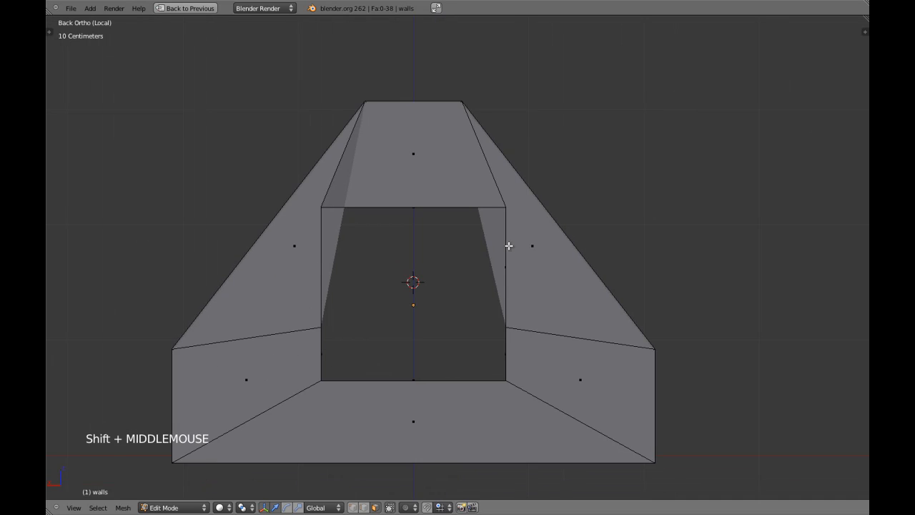
# Cut an edge loop across the right sloped wall and another across the left, both centred
pyautogui.press('a')
pyautogui.scroll(4, 509, 246)
pyautogui.scroll(-4, 510, 245)
pyautogui.press('a')
pyautogui.press('z')
pyautogui.press('z')
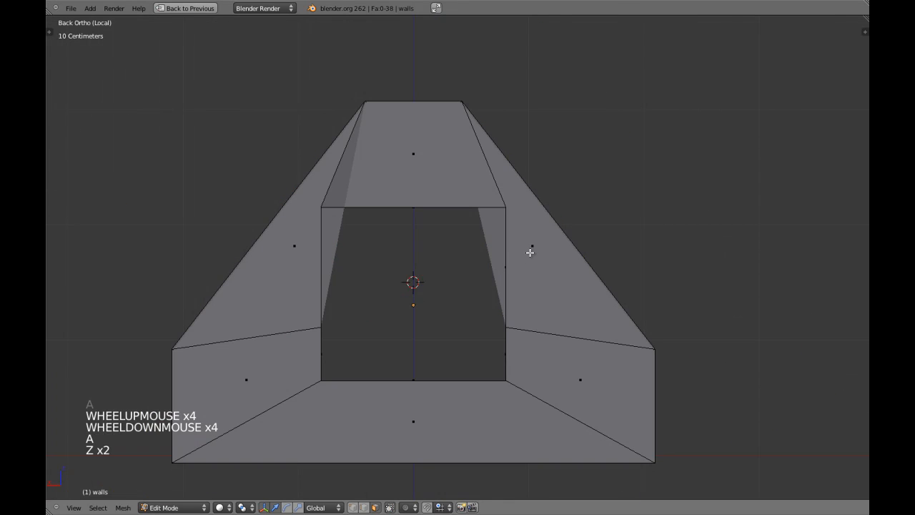
pyautogui.keyDown('shift'); pyautogui.moveTo(530, 253); pyautogui.dragTo(507, 269, button='middle'); pyautogui.keyUp('shift')
pyautogui.hotkey('ctrl', 'r')
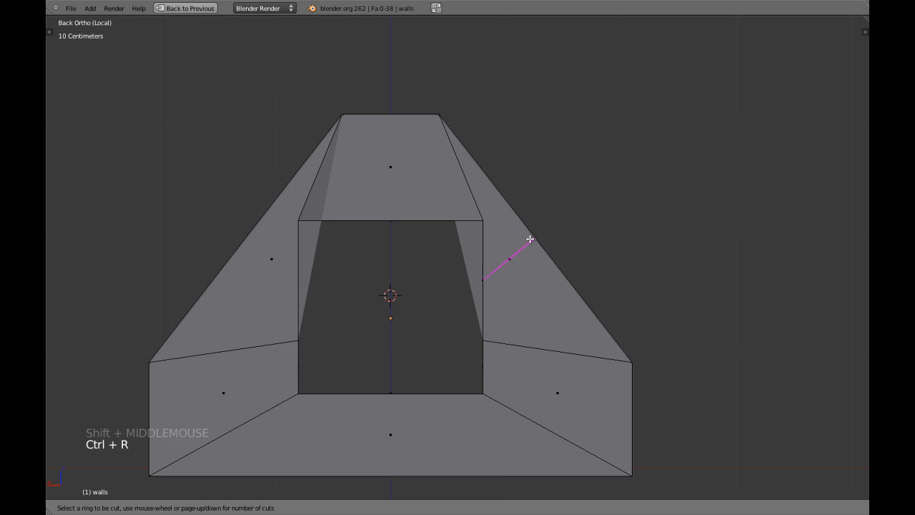
pyautogui.click(531, 238)
pyautogui.hotkey('ctrl', 'r')
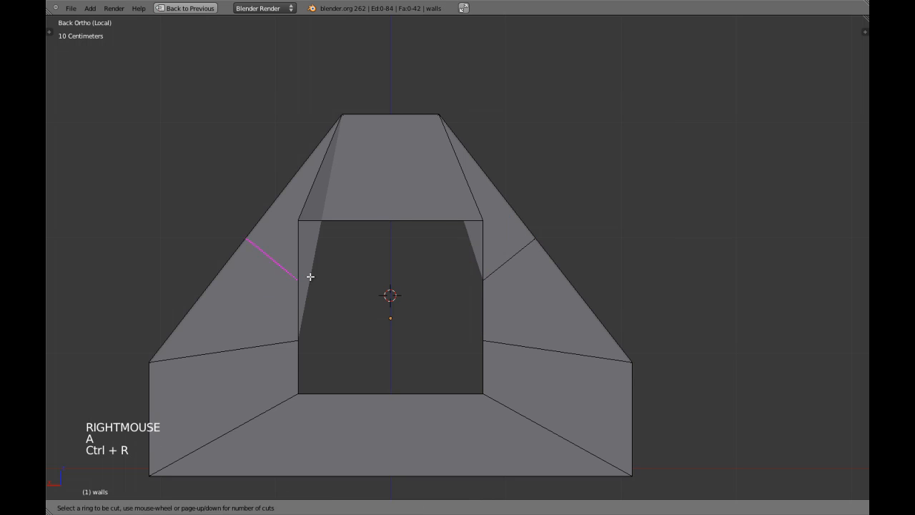
pyautogui.click(306, 272)
pyautogui.rightClick(300, 268)
# Switch to vertex select and circle-select the new vertices on the left wall's edge
pyautogui.hotkey('ctrl', 'Tab')
pyautogui.click(290, 249)
pyautogui.press('z')
pyautogui.press('a')
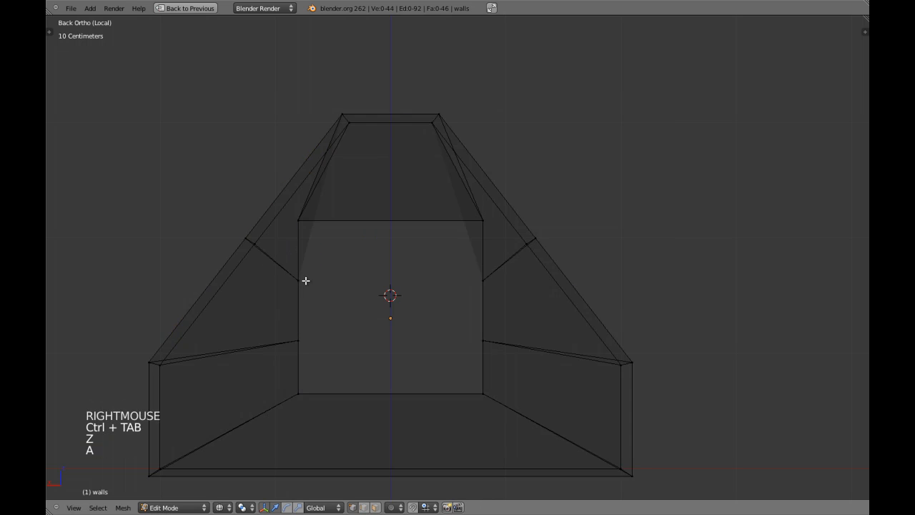
pyautogui.press('c')
pyautogui.click(306, 280)
pyautogui.press('z')
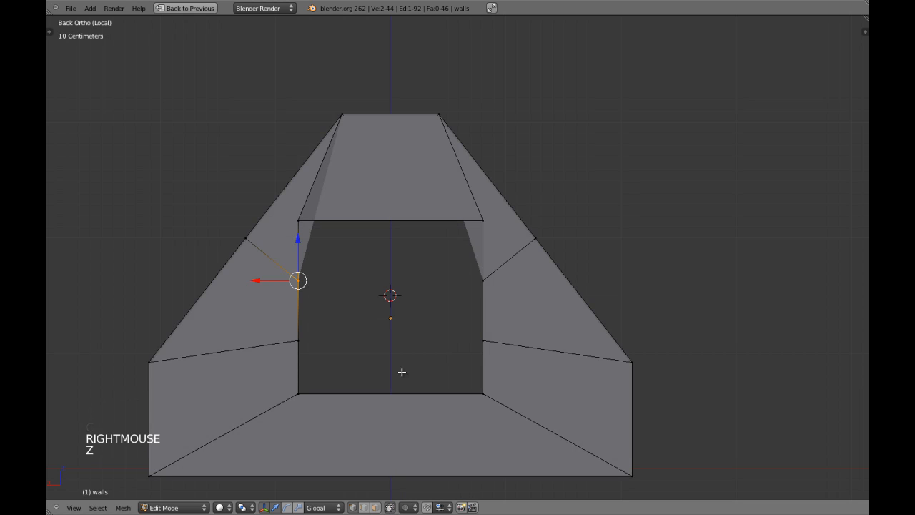
pyautogui.click(442, 508)
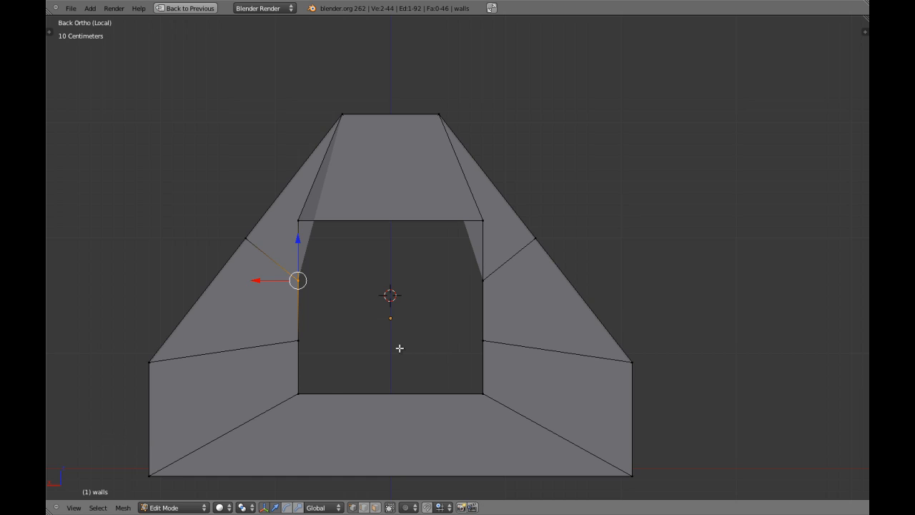
# Set snapping to Vertex and snap the left loop vertex onto the opening's upper left corner
pyautogui.hotkey('ctrl', 'shift', 'Tab')
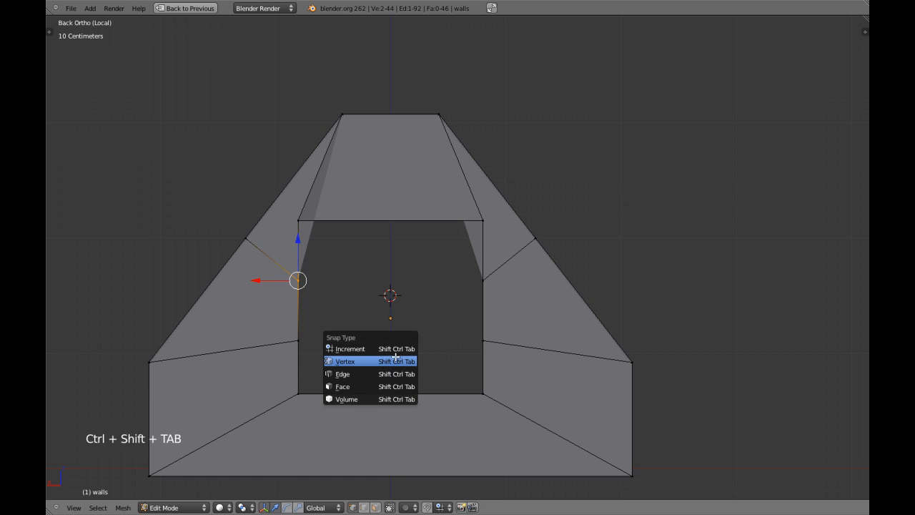
pyautogui.click(395, 359)
pyautogui.press('z')
pyautogui.keyDown('ctrl'); pyautogui.click(298, 221); pyautogui.keyUp('ctrl')
pyautogui.press('z')
pyautogui.press('a')
# Snap the right wall's new vertex onto the opening's upper right corner
pyautogui.press('z')
pyautogui.press('c')
pyautogui.click(483, 280)
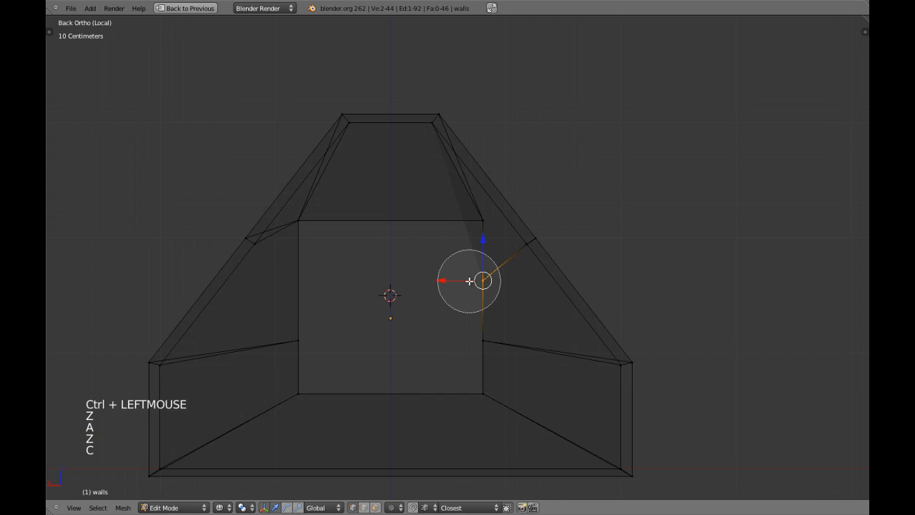
pyautogui.rightClick(483, 280)
pyautogui.press('z')
pyautogui.press('g')
pyautogui.keyDown('ctrl'); pyautogui.click(482, 216); pyautogui.keyUp('ctrl')
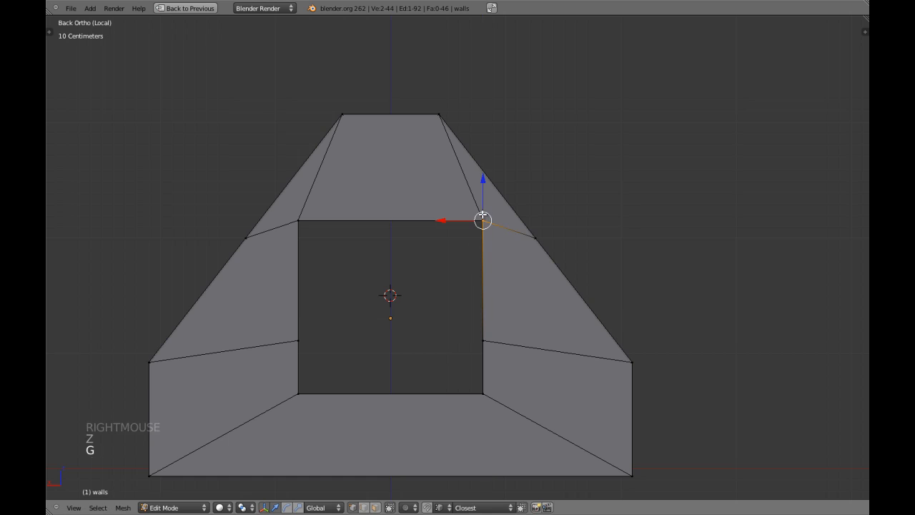
# Remove Doubles on the whole mesh, merging 4 vertices to leave 40
pyautogui.press('a')
pyautogui.press('a')
pyautogui.press('a')
pyautogui.moveTo(460, 255); pyautogui.dragTo(500, 297, button='middle')
pyautogui.press('KP_5')
pyautogui.press('a')
pyautogui.press('w')
pyautogui.click(487, 345)
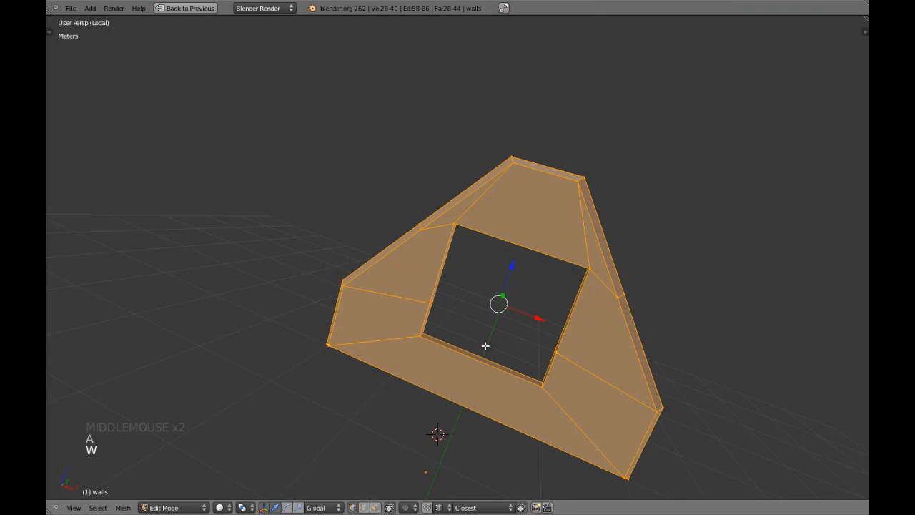
# Inspect the joined window corners from the Back Ortho view
pyautogui.scroll(-1, 374, 306)
pyautogui.scroll(-3, 374, 306)
pyautogui.moveTo(380, 279); pyautogui.dragTo(401, 266, button='middle')
pyautogui.press('a')
pyautogui.moveTo(401, 266); pyautogui.dragTo(436, 263, button='middle')
pyautogui.press('ctrl+KP_1')
pyautogui.press('KP_5')
pyautogui.scroll(-2, 430, 272)
pyautogui.scroll(2, 436, 264)
pyautogui.scroll(4, 435, 265)
# Box-select the window opening's four corners and widen it along X
pyautogui.hotkey('ctrl', 'Tab')
pyautogui.press('z')
pyautogui.press('a')
pyautogui.press('a')
pyautogui.press('b')
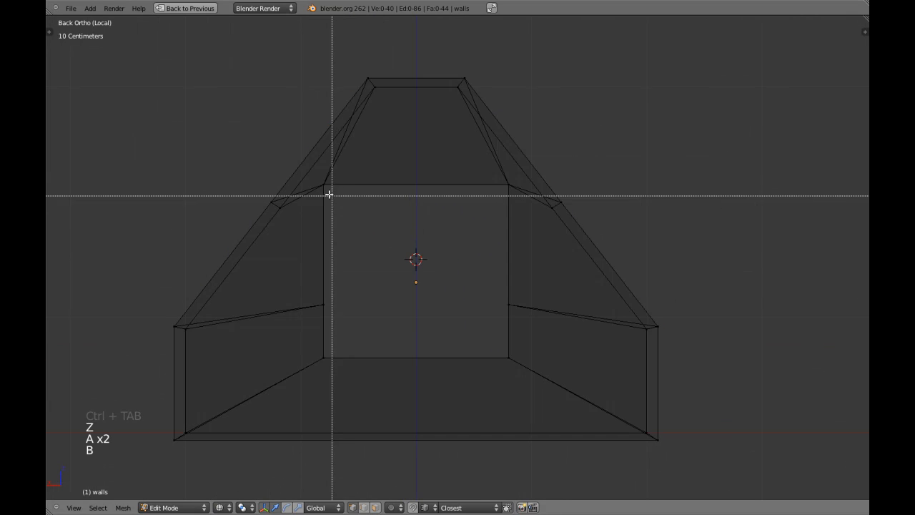
pyautogui.moveTo(317, 177); pyautogui.dragTo(520, 369)
pyautogui.press('z')
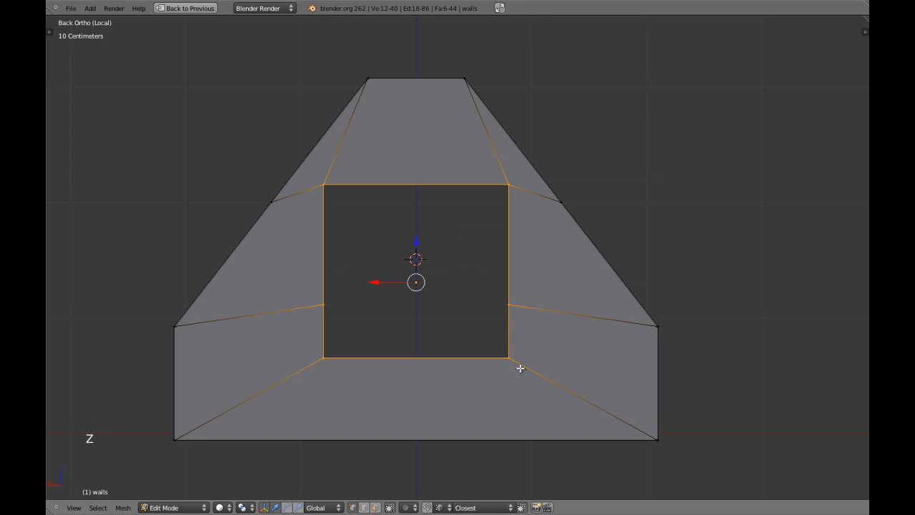
pyautogui.keyDown('shift'); pyautogui.moveTo(520, 368); pyautogui.dragTo(537, 321, button='middle'); pyautogui.keyUp('shift')
pyautogui.press('s')
pyautogui.press('x')
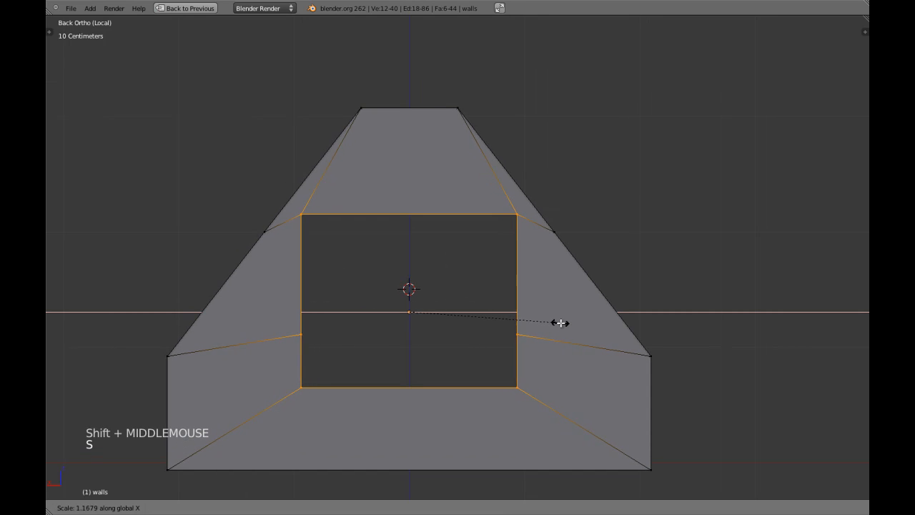
pyautogui.click(565, 324)
# Lower the opening by about 7 cm and readjust its width along X
pyautogui.moveTo(408, 264); pyautogui.dragTo(410, 275)
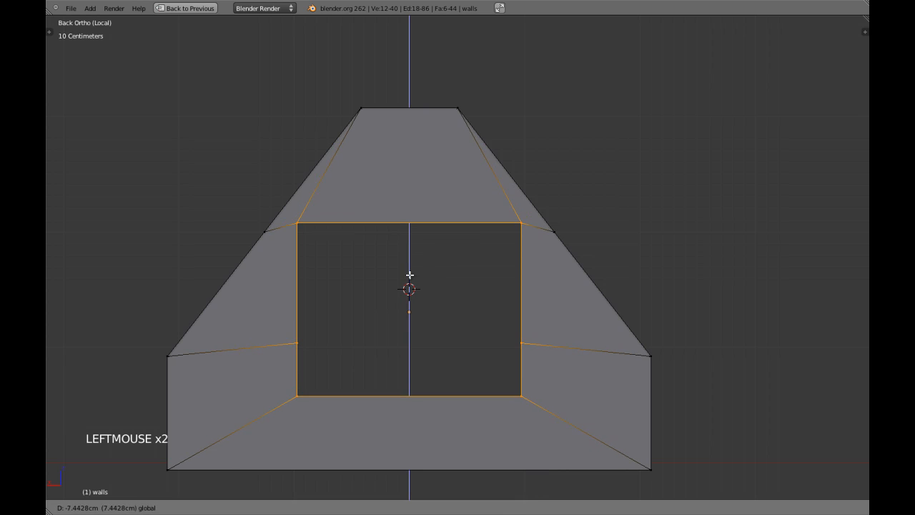
pyautogui.press('s')
pyautogui.press('x')
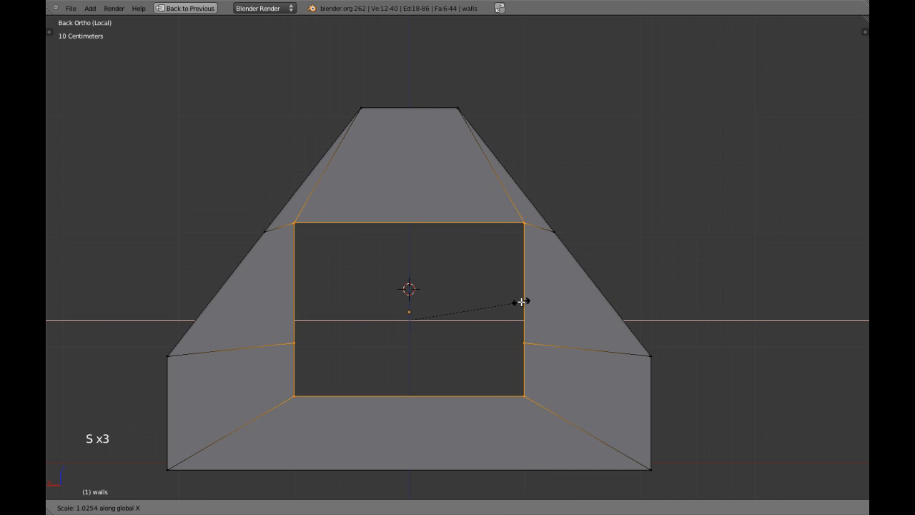
pyautogui.click(522, 301)
# Switch to face select and fine-tune the window sill height in Back Ortho view
pyautogui.scroll(-3, 507, 288)
pyautogui.moveTo(507, 288); pyautogui.dragTo(410, 306, button='middle')
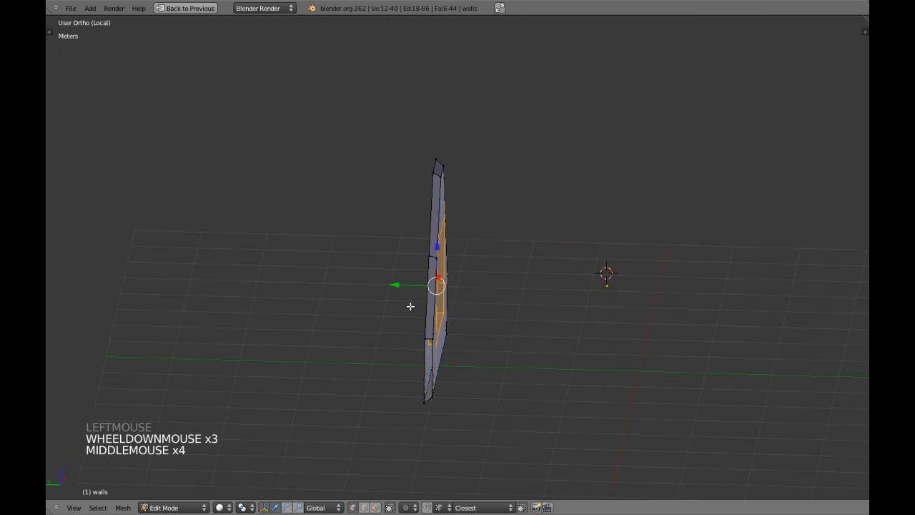
pyautogui.hotkey('ctrl', 'Tab')
pyautogui.click(405, 341)
pyautogui.moveTo(405, 341); pyautogui.dragTo(485, 334, button='middle')
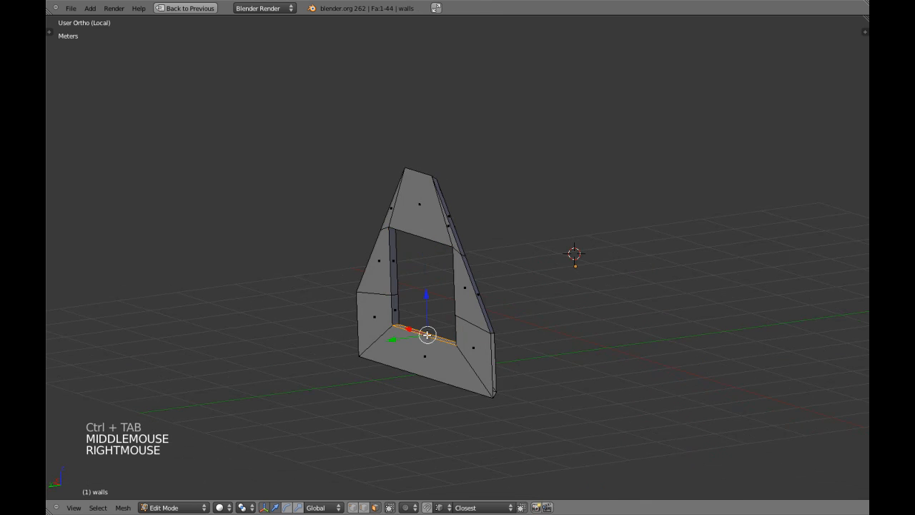
pyautogui.press('ctrl+KP_1')
pyautogui.click(430, 296)
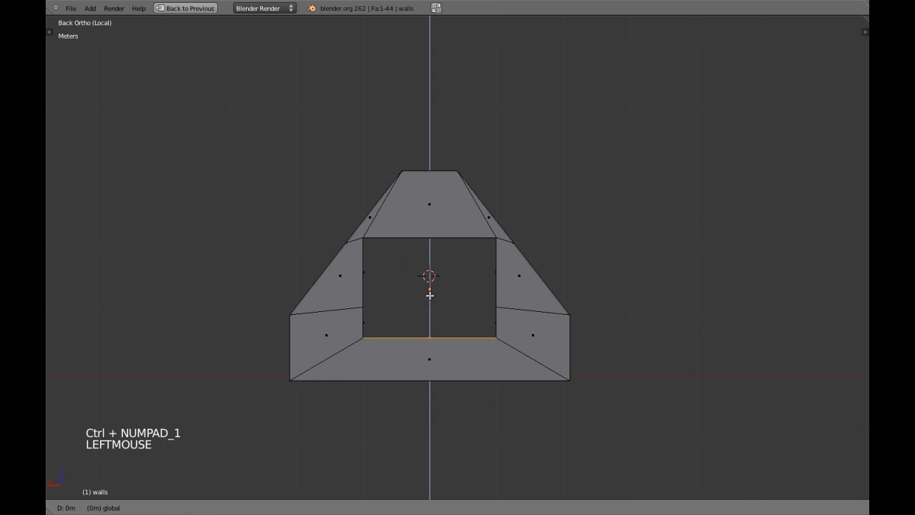
pyautogui.moveTo(432, 326); pyautogui.dragTo(445, 327)
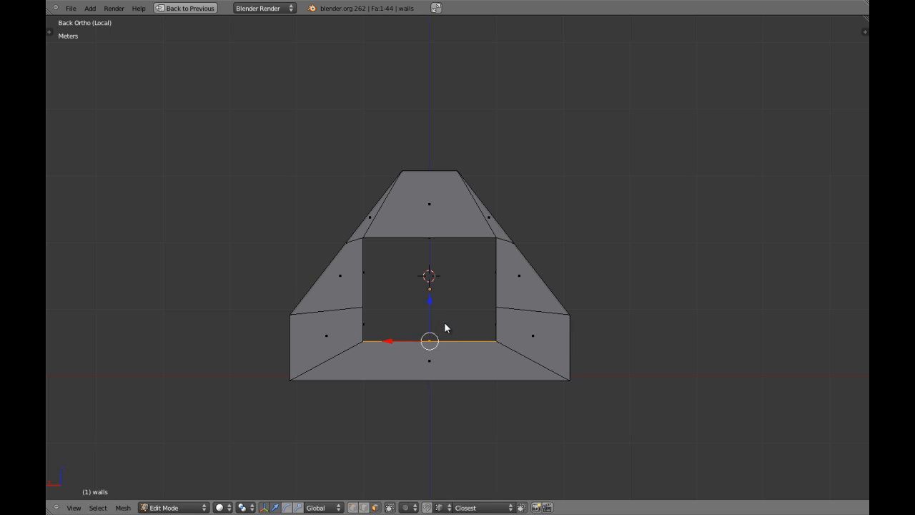
# Review the walls in Object Mode, then select and frame the window's edge loop
pyautogui.press('Tab')
pyautogui.scroll(-3, 458, 322)
pyautogui.moveTo(462, 319); pyautogui.dragTo(480, 282, button='middle')
pyautogui.scroll(1, 429, 328)
pyautogui.press('Tab')
pyautogui.scroll(5, 528, 327)
pyautogui.keyDown('alt'); pyautogui.keyDown('shift'); pyautogui.rightClick(565, 346); pyautogui.keyUp('shift'); pyautogui.keyUp('alt')
pyautogui.press('KP_5')
pyautogui.press('KP_Decimal')
# Scale the window loop slightly narrower along X and return to Object Mode
pyautogui.scroll(-2, 505, 278)
pyautogui.scroll(3, 458, 304)
pyautogui.scroll(-3, 458, 304)
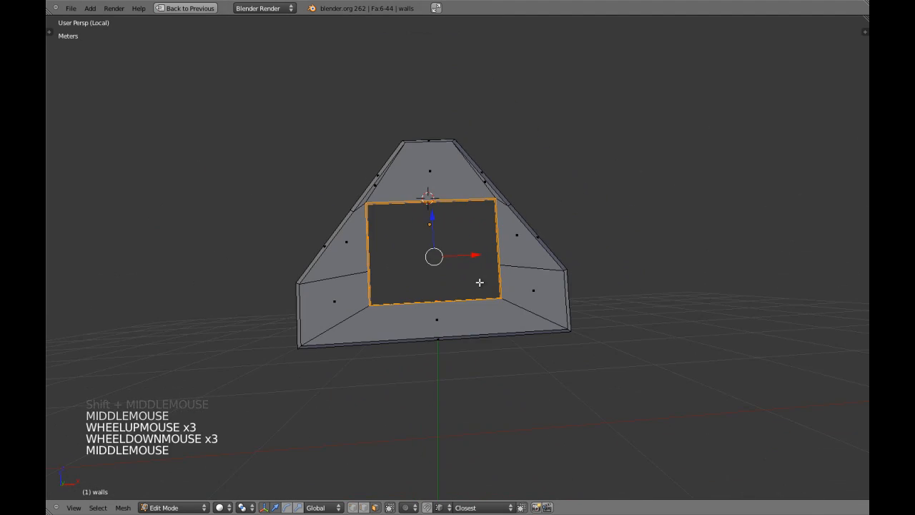
pyautogui.press('s')
pyautogui.press('x')
pyautogui.click(572, 292)
pyautogui.press('Tab')
pyautogui.moveTo(548, 269); pyautogui.dragTo(467, 302, button='middle')
pyautogui.hotkey('ctrl', 'w')
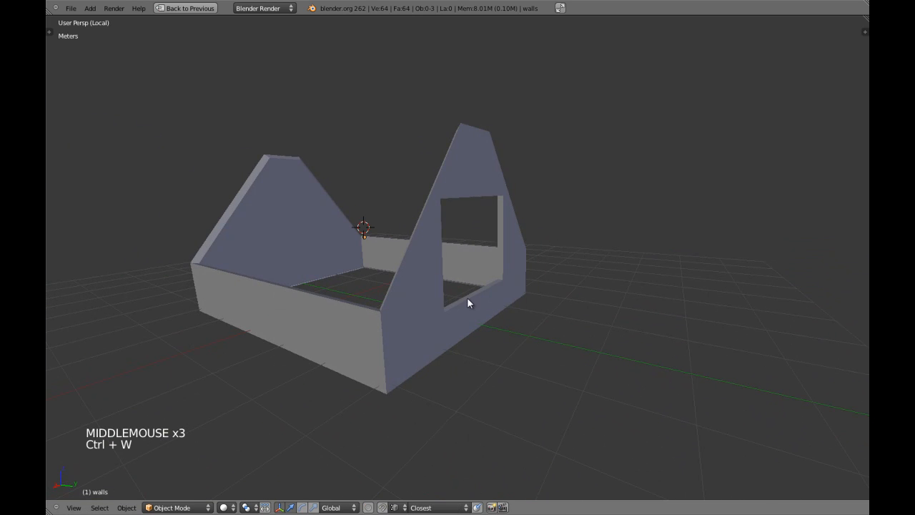
pyautogui.moveTo(402, 302); pyautogui.dragTo(472, 323, button='middle')
pyautogui.scroll(3, 500, 313)
pyautogui.scroll(-2, 501, 313)
pyautogui.scroll(-1, 501, 315)
pyautogui.scroll(5, 472, 323)
pyautogui.rightClick(431, 339)
pyautogui.scroll(-4, 462, 358)
pyautogui.moveTo(430, 364); pyautogui.dragTo(443, 343, button='middle')
pyautogui.press('a')
pyautogui.scroll(-3, 491, 345)
pyautogui.moveTo(444, 343); pyautogui.dragTo(379, 343, button='middle')
pyautogui.moveTo(379, 343); pyautogui.dragTo(384, 353, button='middle')
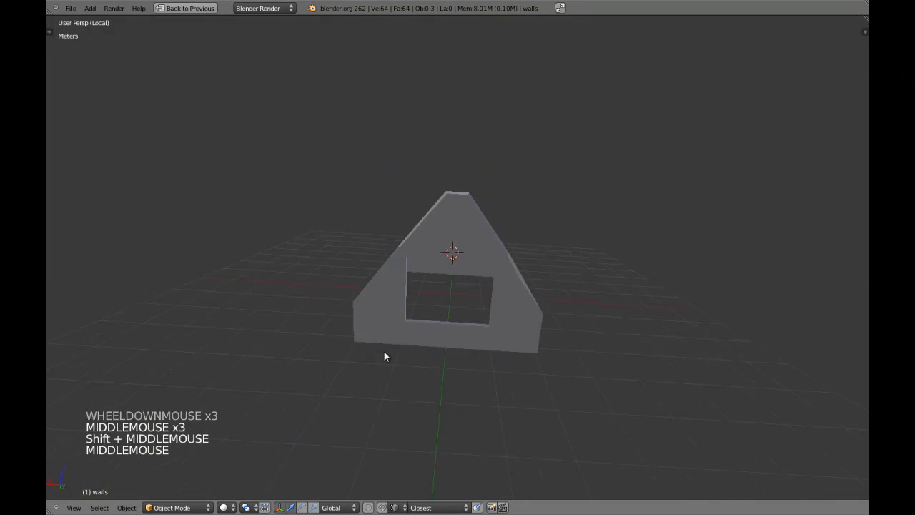
pyautogui.scroll(4, 476, 355)
pyautogui.keyDown('shift'); pyautogui.moveTo(477, 356); pyautogui.dragTo(422, 293, button='middle'); pyautogui.keyUp('shift')
pyautogui.keyDown('shift'); pyautogui.moveTo(422, 293); pyautogui.dragTo(484, 341, button='middle'); pyautogui.keyUp('shift')
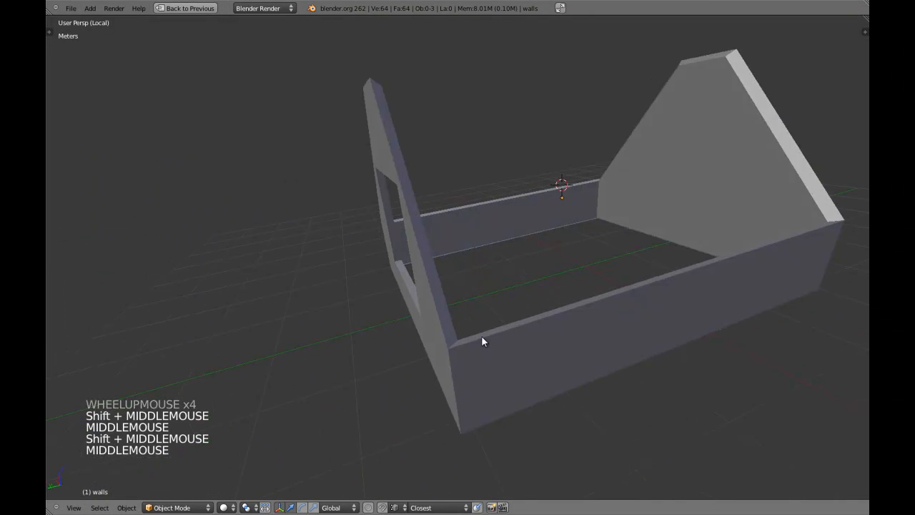
pyautogui.scroll(-2, 403, 325)
pyautogui.moveTo(403, 325); pyautogui.dragTo(418, 319, button='middle')
pyautogui.moveTo(418, 319); pyautogui.dragTo(444, 316, button='middle')
pyautogui.moveTo(443, 316); pyautogui.dragTo(432, 334, button='middle')
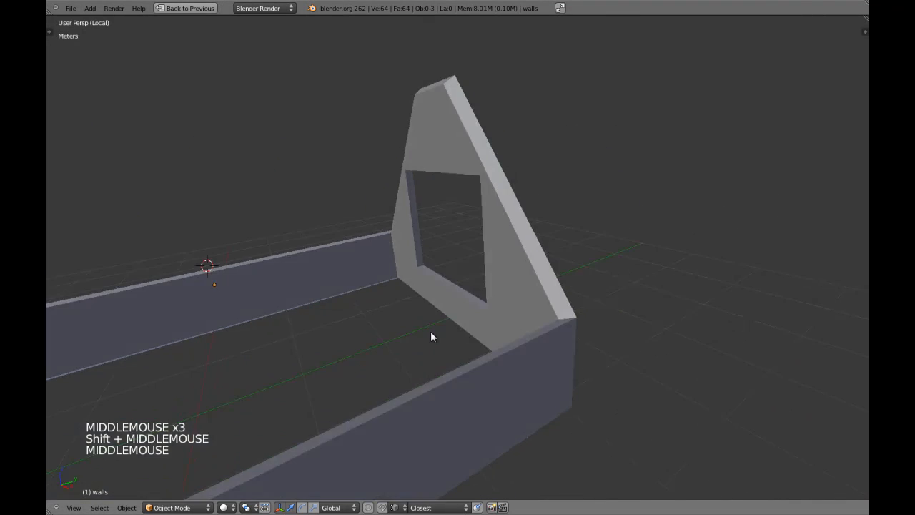
pyautogui.scroll(-2, 431, 333)
pyautogui.moveTo(369, 341); pyautogui.dragTo(424, 333, button='middle')
pyautogui.scroll(-4, 423, 333)
pyautogui.moveTo(305, 345); pyautogui.dragTo(515, 322, button='middle')
pyautogui.moveTo(515, 322); pyautogui.dragTo(446, 322, button='middle')
pyautogui.scroll(3, 445, 321)
pyautogui.press('KP_1')
pyautogui.press('KP_5')
pyautogui.press('z')
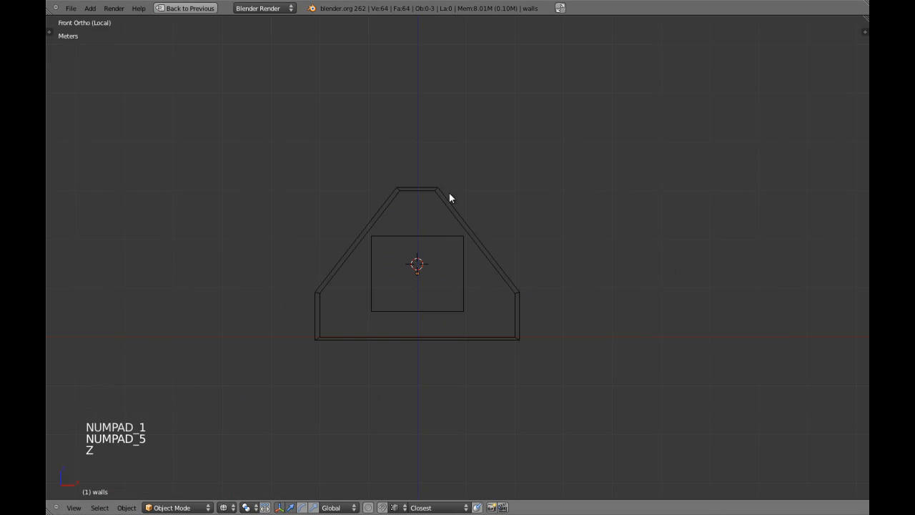
pyautogui.press('z')
pyautogui.moveTo(523, 314); pyautogui.dragTo(374, 320, button='middle')
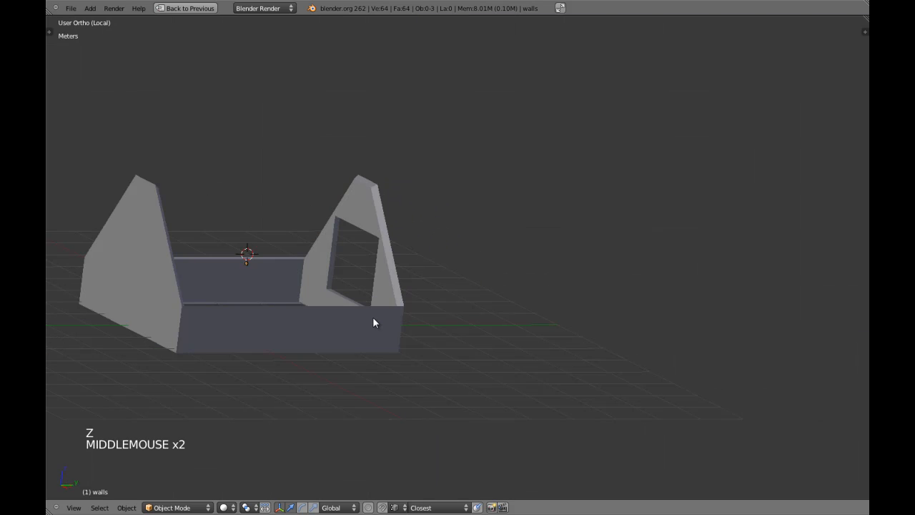
pyautogui.press('a')
pyautogui.press('a')
pyautogui.press('KP_2')
pyautogui.press('a')
pyautogui.press('a')
pyautogui.press('a')
pyautogui.press('KP_5')
pyautogui.scroll(-1, 417, 305)
pyautogui.keyDown('shift'); pyautogui.moveTo(417, 306); pyautogui.dragTo(322, 343, button='middle'); pyautogui.keyUp('shift')
pyautogui.press('a')
pyautogui.press('a')
pyautogui.scroll(3, 412, 302)
pyautogui.keyDown('shift'); pyautogui.moveTo(322, 343); pyautogui.dragTo(597, 294, button='middle'); pyautogui.keyUp('shift')
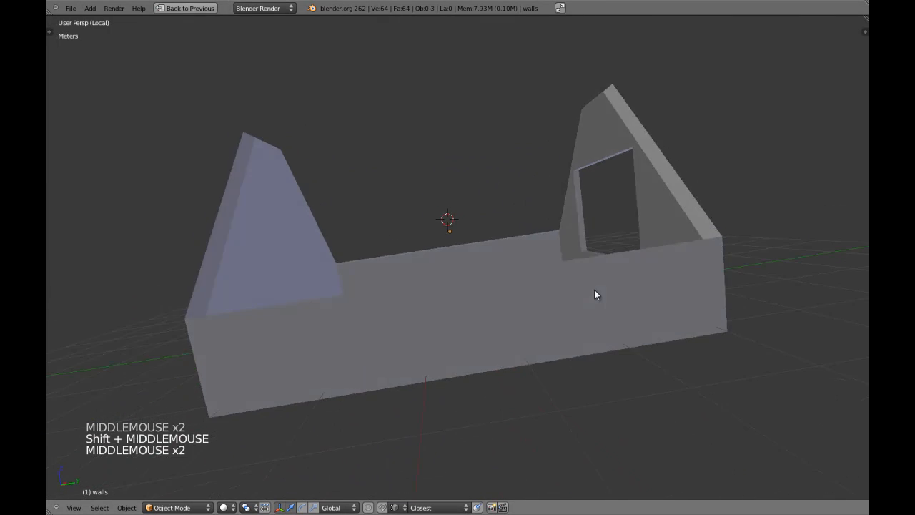
pyautogui.scroll(-3, 446, 281)
pyautogui.moveTo(446, 281); pyautogui.dragTo(475, 302, button='middle')
pyautogui.scroll(4, 502, 310)
pyautogui.scroll(-6, 464, 337)
pyautogui.scroll(3, 475, 302)
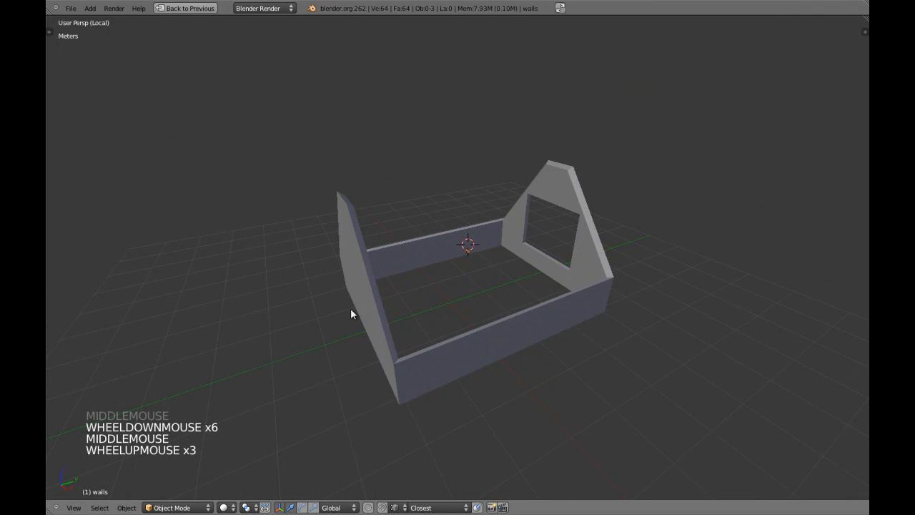
pyautogui.rightClick(369, 300)
pyautogui.press('Tab')
pyautogui.moveTo(369, 300); pyautogui.dragTo(413, 297, button='middle')
pyautogui.press('a')
pyautogui.hotkey('alt', 'h')
pyautogui.press('a')
pyautogui.rightClick(396, 281)
pyautogui.keyDown('shift'); pyautogui.rightClick(382, 317); pyautogui.keyUp('shift')
pyautogui.moveTo(383, 317); pyautogui.dragTo(443, 330, button='middle')
pyautogui.moveTo(501, 328); pyautogui.dragTo(467, 323, button='middle')
pyautogui.press('Tab')
pyautogui.hotkey('ctrl', 'w')
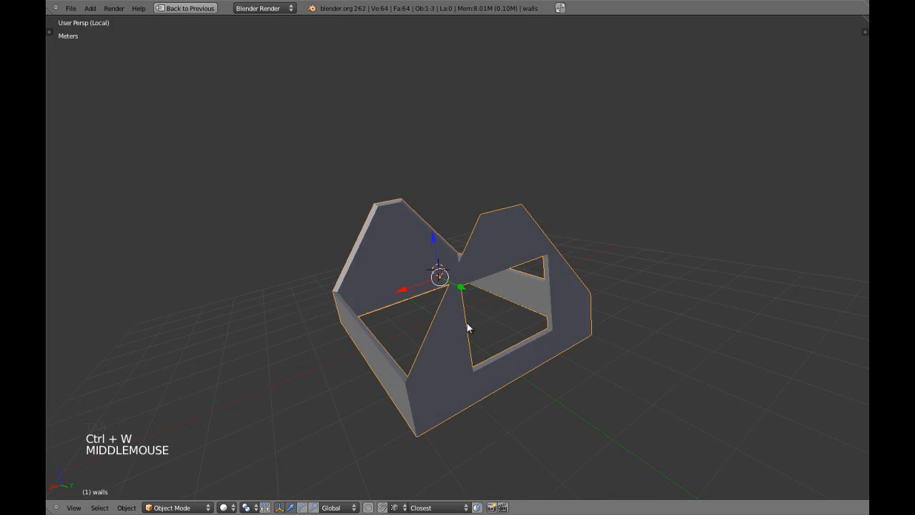
# Hide the front wall, the band loop and the right wall to isolate the gable wall
pyautogui.press('Tab')
pyautogui.keyDown('shift'); pyautogui.rightClick(410, 287); pyautogui.keyUp('shift')
pyautogui.keyDown('shift'); pyautogui.rightClick(399, 247); pyautogui.keyUp('shift')
pyautogui.moveTo(399, 247); pyautogui.dragTo(445, 303, button='middle')
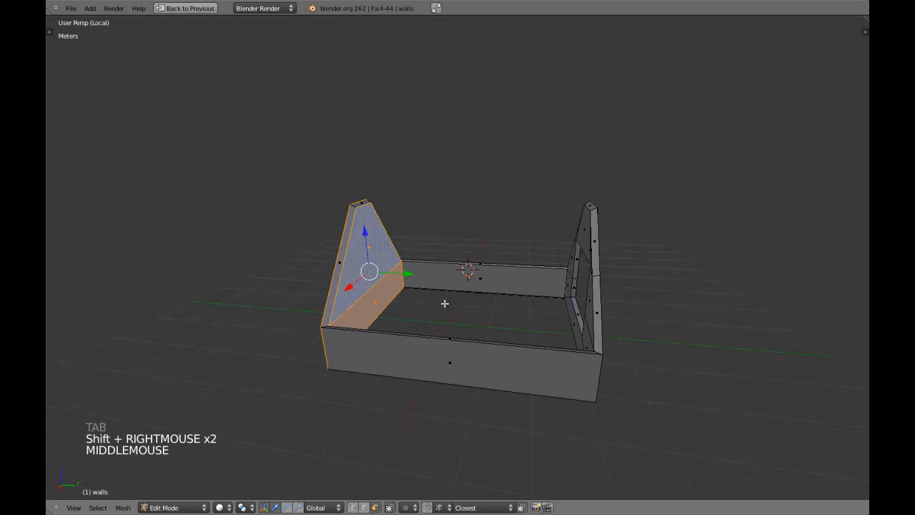
pyautogui.press('a')
pyautogui.keyDown('alt'); pyautogui.keyDown('shift'); pyautogui.rightClick(437, 342); pyautogui.keyUp('shift'); pyautogui.keyUp('alt')
pyautogui.press('h')
pyautogui.keyDown('alt'); pyautogui.keyDown('shift'); pyautogui.rightClick(487, 269); pyautogui.keyUp('shift'); pyautogui.keyUp('alt')
pyautogui.press('h')
pyautogui.moveTo(496, 267); pyautogui.dragTo(610, 260, button='middle')
pyautogui.press('l')
pyautogui.press('l')
pyautogui.press('h')
pyautogui.press('a')
pyautogui.press('a')
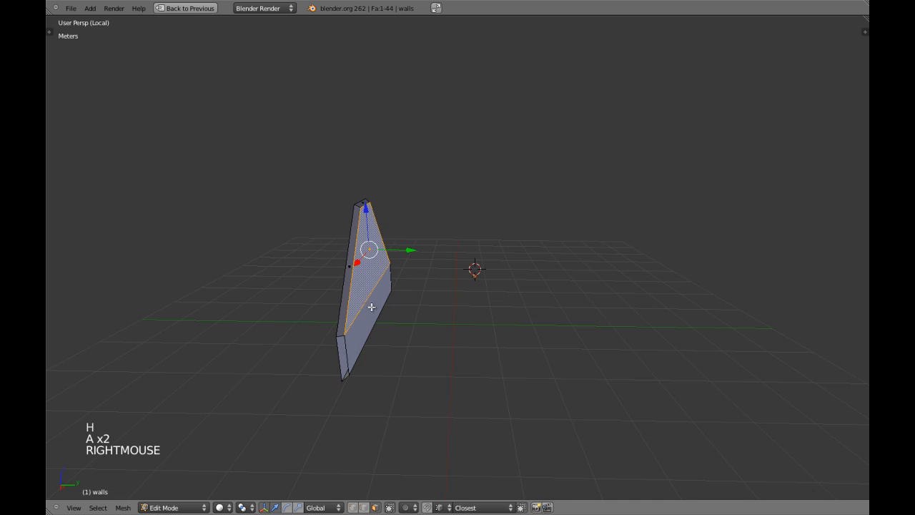
# Select all the faces of the gable wall
pyautogui.rightClick(371, 306)
pyautogui.keyDown('shift'); pyautogui.rightClick(338, 316); pyautogui.keyUp('shift')
pyautogui.moveTo(338, 316); pyautogui.dragTo(428, 301, button='middle')
pyautogui.keyDown('shift'); pyautogui.rightClick(427, 301); pyautogui.keyUp('shift')
pyautogui.keyDown('shift'); pyautogui.rightClick(414, 334); pyautogui.keyUp('shift')
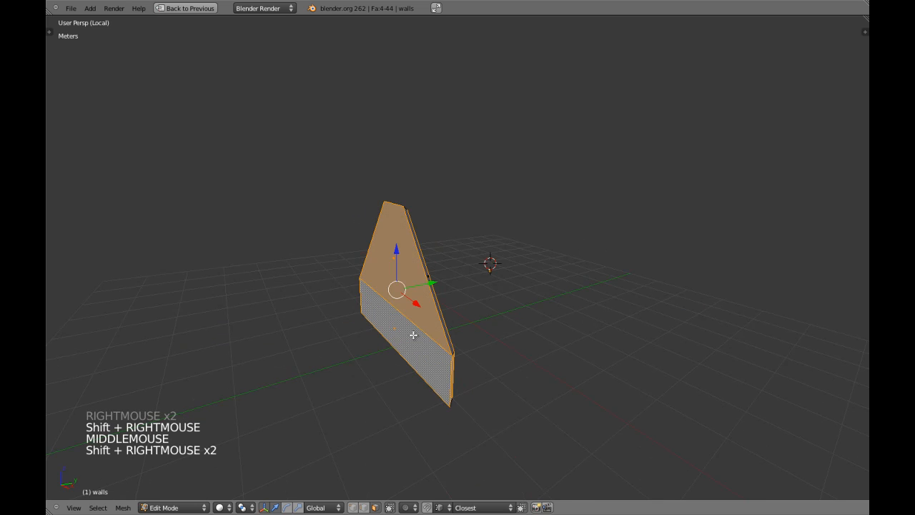
pyautogui.press('z')
pyautogui.keyDown('shift'); pyautogui.moveTo(413, 334); pyautogui.dragTo(330, 375, button='middle'); pyautogui.keyUp('shift')
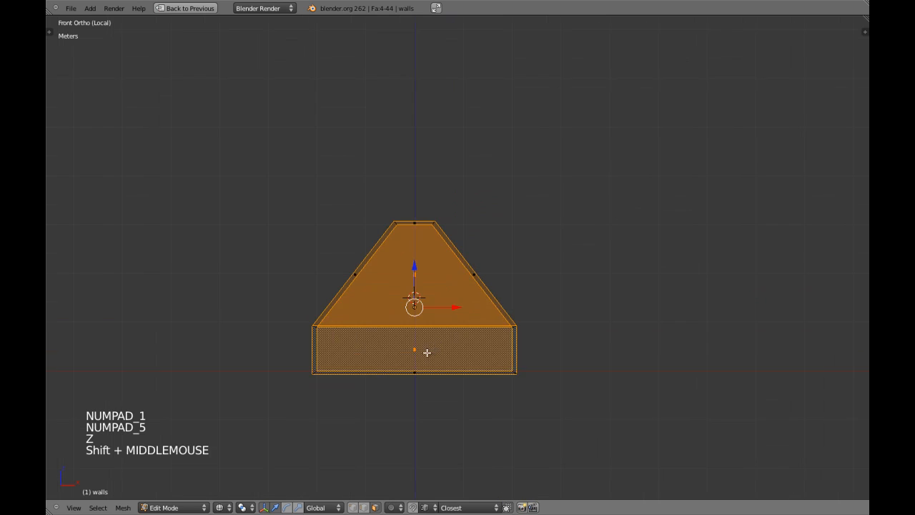
pyautogui.press('z')
# Extrude the gable faces in place and scale them down, then vertically, leaving a thin inset border
pyautogui.press('e')
pyautogui.rightClick(642, 268)
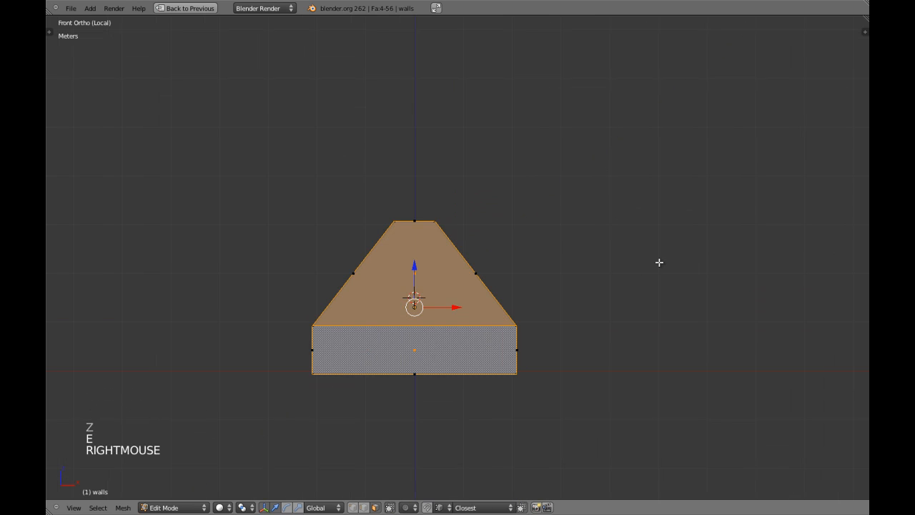
pyautogui.press('s')
pyautogui.press('s')
pyautogui.click(484, 304)
pyautogui.keyDown('shift'); pyautogui.moveTo(484, 304); pyautogui.dragTo(511, 264, button='middle'); pyautogui.keyUp('shift')
pyautogui.scroll(4, 511, 227)
pyautogui.press('s')
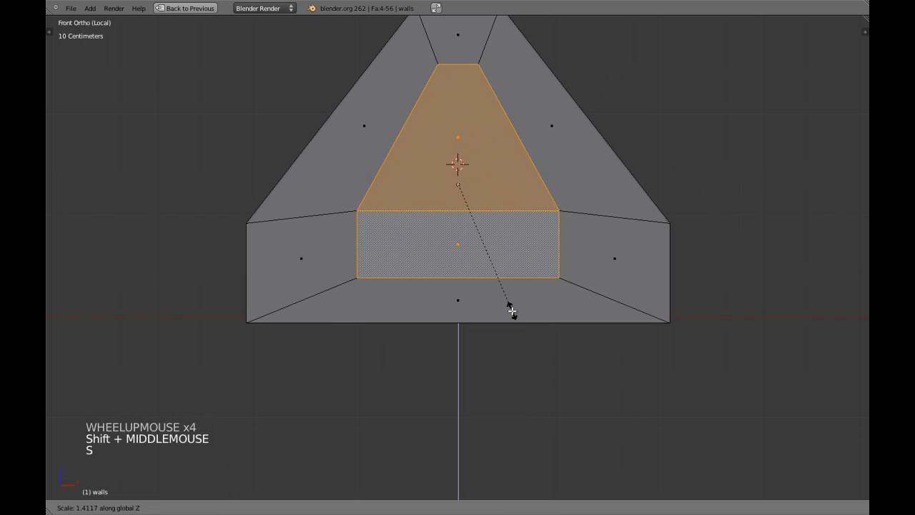
pyautogui.rightClick(511, 304)
pyautogui.press('s')
pyautogui.press('s')
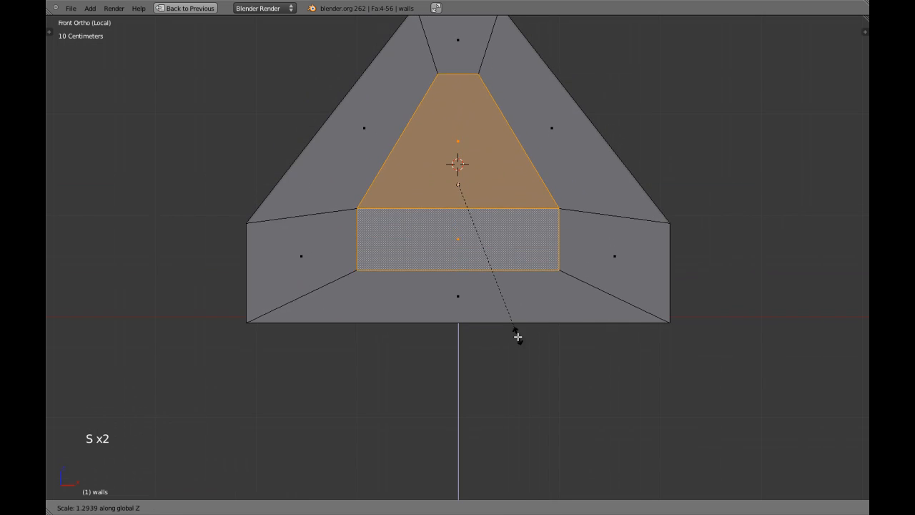
pyautogui.click(515, 330)
# Delete the inset inner faces to open the hole, then switch to vertex selection in wireframe
pyautogui.keyDown('shift'); pyautogui.moveTo(505, 243); pyautogui.dragTo(478, 265, button='middle'); pyautogui.keyUp('shift')
pyautogui.press('z')
pyautogui.press('z')
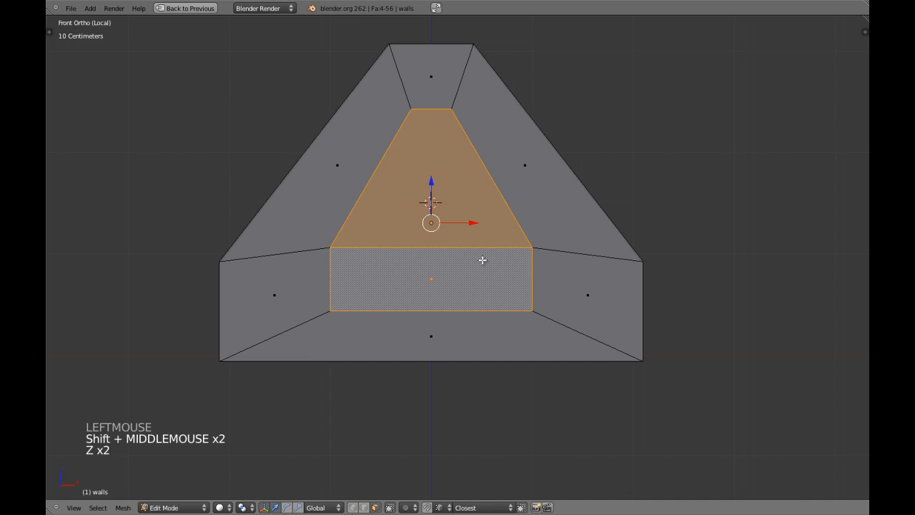
pyautogui.press('x')
pyautogui.click(493, 261)
pyautogui.hotkey('ctrl', 'Tab')
pyautogui.click(489, 241)
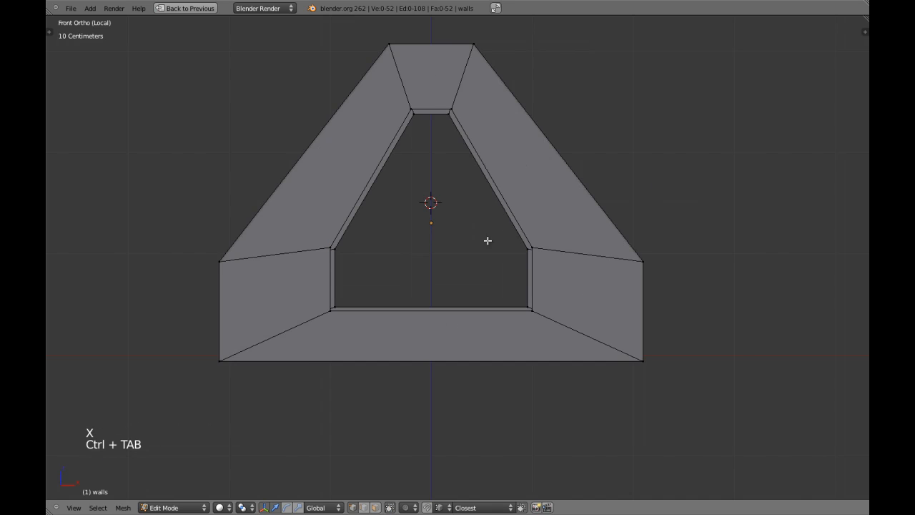
pyautogui.press('z')
pyautogui.keyDown('shift'); pyautogui.moveTo(460, 221); pyautogui.dragTo(458, 244, button='middle'); pyautogui.keyUp('shift')
# Slide the opening's upper-left and upper-right corner vertices along their edges
pyautogui.press('a')
pyautogui.press('a')
pyautogui.press('c')
pyautogui.click(394, 143)
pyautogui.press('s')
pyautogui.press('s')
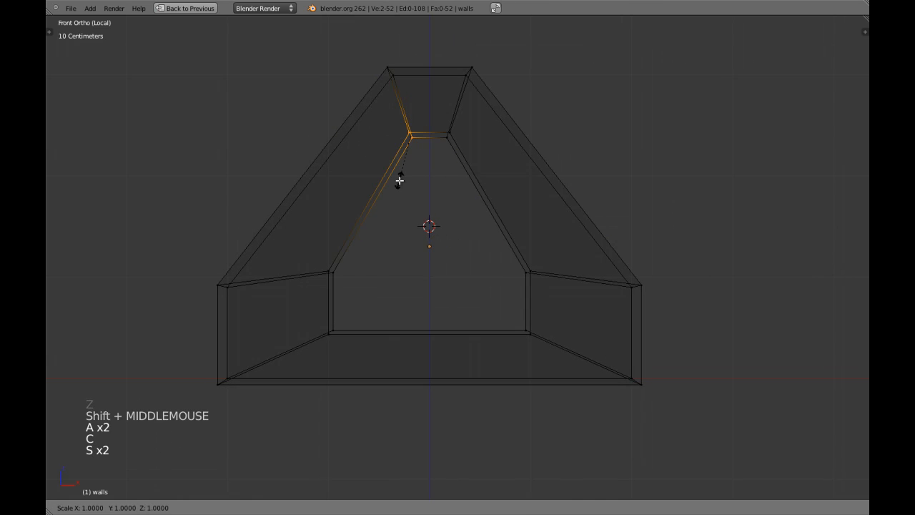
pyautogui.press('a')
pyautogui.press('c')
pyautogui.click(449, 135)
pyautogui.rightClick(449, 134)
pyautogui.press('s')
pyautogui.press('s')
pyautogui.click(458, 156)
# Slide the left inner vertices until the opening's left side runs vertically
pyautogui.press('a')
pyautogui.press('c')
pyautogui.click(343, 280)
pyautogui.rightClick(343, 282)
pyautogui.press('s')
pyautogui.press('s')
pyautogui.click(343, 281)
pyautogui.press('a')
pyautogui.press('c')
pyautogui.click(331, 331)
pyautogui.rightClick(331, 332)
pyautogui.press('s')
pyautogui.press('s')
pyautogui.click(341, 332)
# Slide the right inner vertices until the opening's right side runs vertically
pyautogui.press('a')
pyautogui.press('c')
pyautogui.click(527, 269)
pyautogui.rightClick(527, 268)
pyautogui.press('s')
pyautogui.press('s')
pyautogui.click(517, 266)
pyautogui.press('a')
pyautogui.press('c')
pyautogui.click(529, 323)
pyautogui.rightClick(530, 325)
pyautogui.press('s')
pyautogui.press('s')
pyautogui.click(530, 319)
# Select the edge loop around the opening, try filling it with Ctrl+Alt+B, then undo
pyautogui.press('a')
pyautogui.hotkey('ctrl', 'Tab')
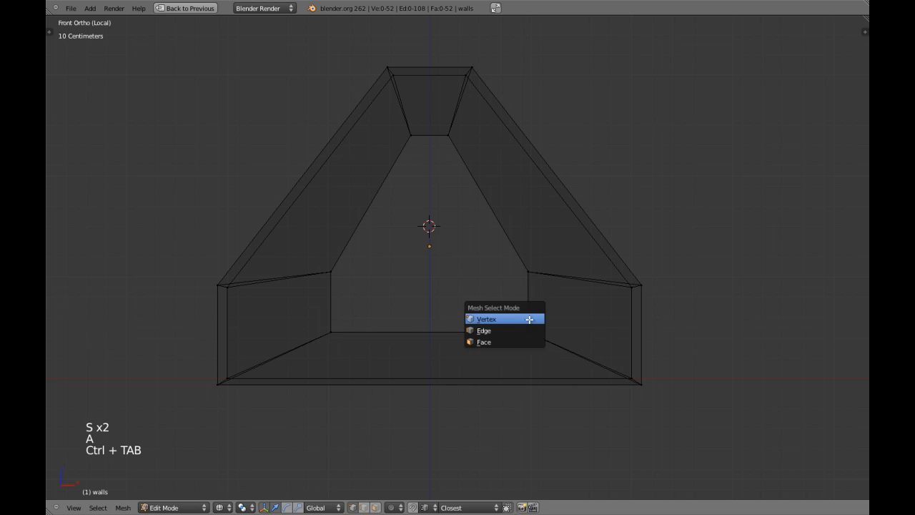
pyautogui.click(528, 341)
pyautogui.press('z')
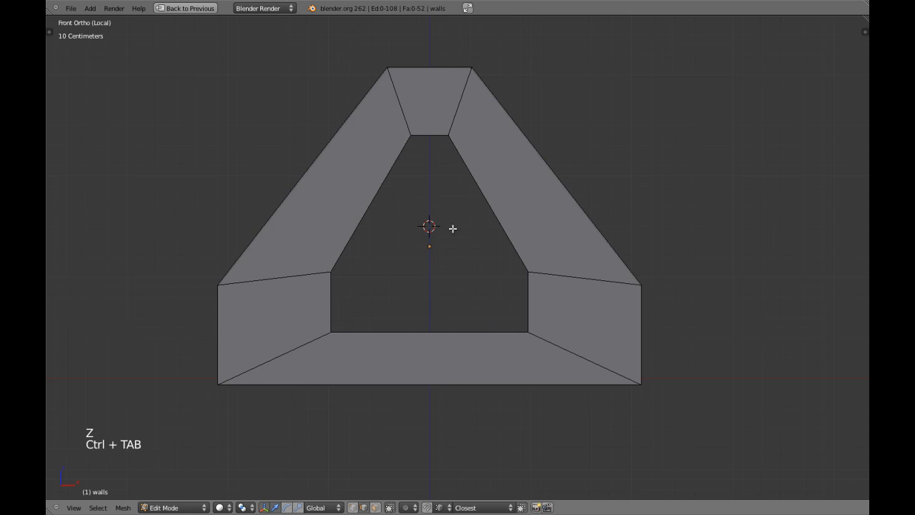
pyautogui.moveTo(453, 229); pyautogui.dragTo(498, 193, button='middle')
pyautogui.keyDown('alt'); pyautogui.keyDown('shift'); pyautogui.rightClick(527, 158); pyautogui.keyUp('shift'); pyautogui.keyUp('alt')
pyautogui.hotkey('ctrl', 'alt', 'b')
pyautogui.press('a')
pyautogui.hotkey('ctrl', 'z')
pyautogui.hotkey('ctrl', 'z')
# Select the opening's inner bottom face and frame it in perspective view
pyautogui.moveTo(534, 186); pyautogui.dragTo(594, 227, button='middle')
pyautogui.press('a')
pyautogui.press('a')
pyautogui.press('a')
pyautogui.keyDown('shift'); pyautogui.moveTo(591, 299); pyautogui.dragTo(520, 332, button='middle'); pyautogui.keyUp('shift')
pyautogui.rightClick(563, 260)
pyautogui.press('KP_5')
pyautogui.press('KP_Decimal')
pyautogui.scroll(2, 525, 302)
pyautogui.press('a')
pyautogui.hotkey('ctrl', 'Tab')
pyautogui.hotkey('ctrl', 'Tab')
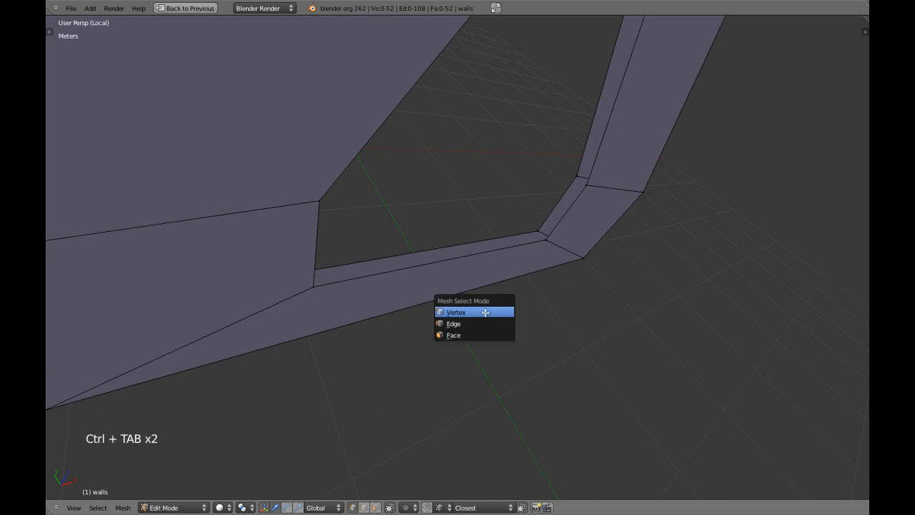
pyautogui.keyDown('alt'); pyautogui.keyDown('shift'); pyautogui.rightClick(578, 206); pyautogui.keyUp('shift'); pyautogui.keyUp('alt')
pyautogui.keyDown('alt'); pyautogui.keyDown('shift'); pyautogui.rightClick(567, 190); pyautogui.keyUp('shift'); pyautogui.keyUp('alt')
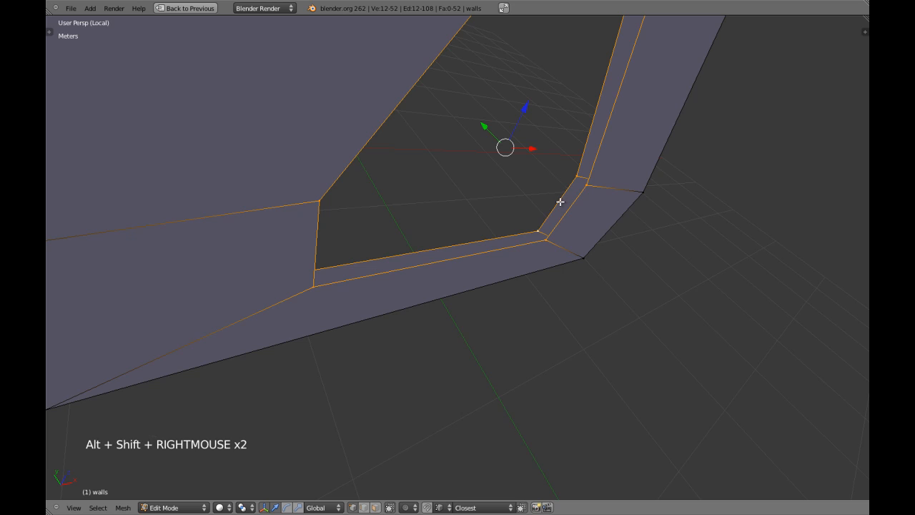
pyautogui.hotkey('ctrl', 'alt', 'b')
pyautogui.press('F6')
pyautogui.click(659, 263)
pyautogui.click(660, 263)
pyautogui.click(641, 223)
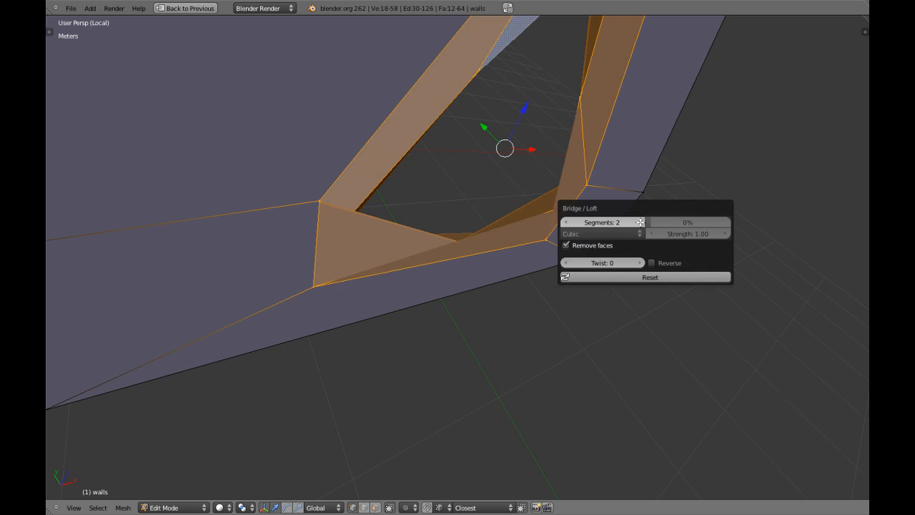
pyautogui.click(567, 222)
pyautogui.scroll(-4, 544, 139)
pyautogui.moveTo(543, 138); pyautogui.dragTo(489, 294, button='middle')
pyautogui.hotkey('ctrl', 'z')
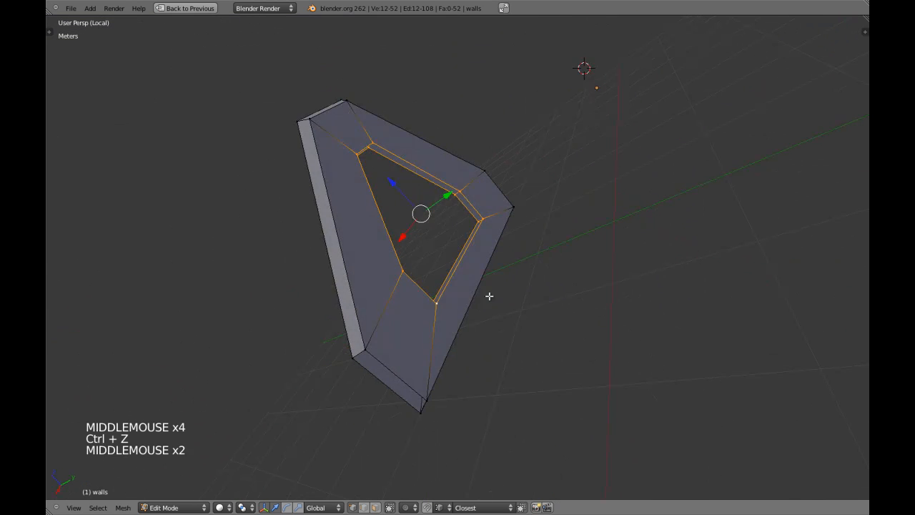
pyautogui.press('a')
pyautogui.hotkey('ctrl', 'Tab')
pyautogui.click(478, 307)
pyautogui.rightClick(460, 258)
pyautogui.scroll(3, 461, 256)
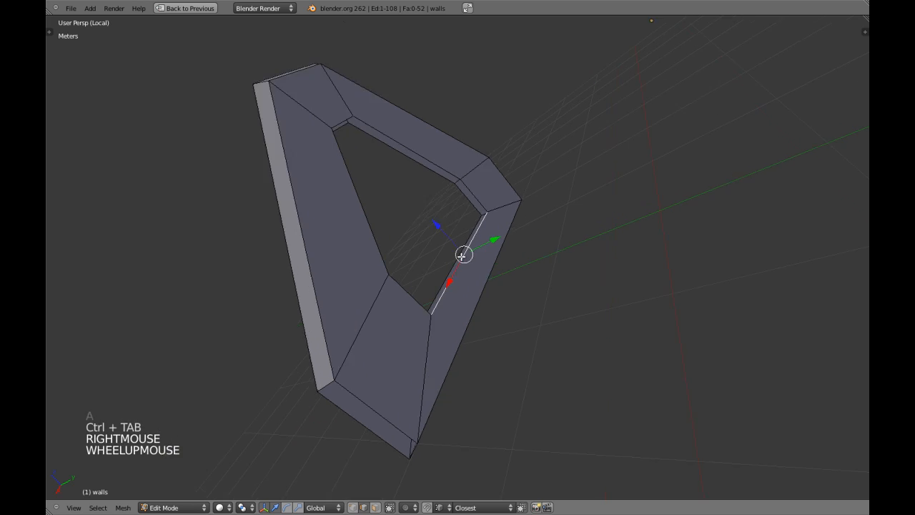
pyautogui.keyDown('shift'); pyautogui.rightClick(458, 254); pyautogui.keyUp('shift')
pyautogui.moveTo(459, 255); pyautogui.dragTo(529, 300, button='middle')
pyautogui.press('a')
pyautogui.press('a')
pyautogui.moveTo(529, 301); pyautogui.dragTo(489, 321, button='middle')
pyautogui.press('a')
pyautogui.moveTo(531, 266); pyautogui.dragTo(529, 215, button='middle')
pyautogui.moveTo(529, 214); pyautogui.dragTo(505, 241, button='middle')
pyautogui.press('z')
pyautogui.press('z')
pyautogui.scroll(4, 473, 303)
pyautogui.scroll(-4, 436, 302)
pyautogui.press('a')
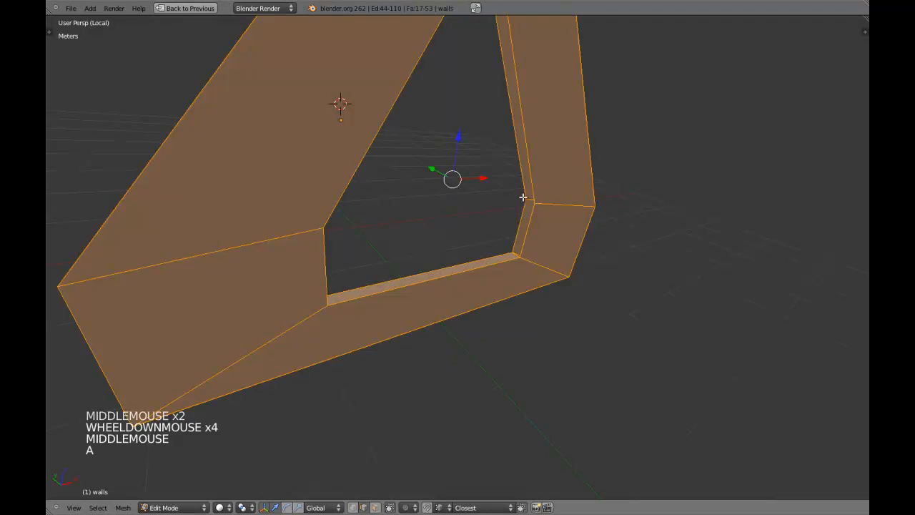
pyautogui.press('a')
pyautogui.keyDown('alt'); pyautogui.keyDown('shift'); pyautogui.rightClick(519, 171); pyautogui.keyUp('shift'); pyautogui.keyUp('alt')
pyautogui.press('z')
pyautogui.moveTo(522, 192); pyautogui.dragTo(490, 278, button='middle')
pyautogui.press('z')
pyautogui.scroll(5, 580, 262)
pyautogui.keyDown('shift'); pyautogui.moveTo(580, 261); pyautogui.dragTo(453, 265, button='middle'); pyautogui.keyUp('shift')
pyautogui.scroll(4, 533, 234)
pyautogui.press('z')
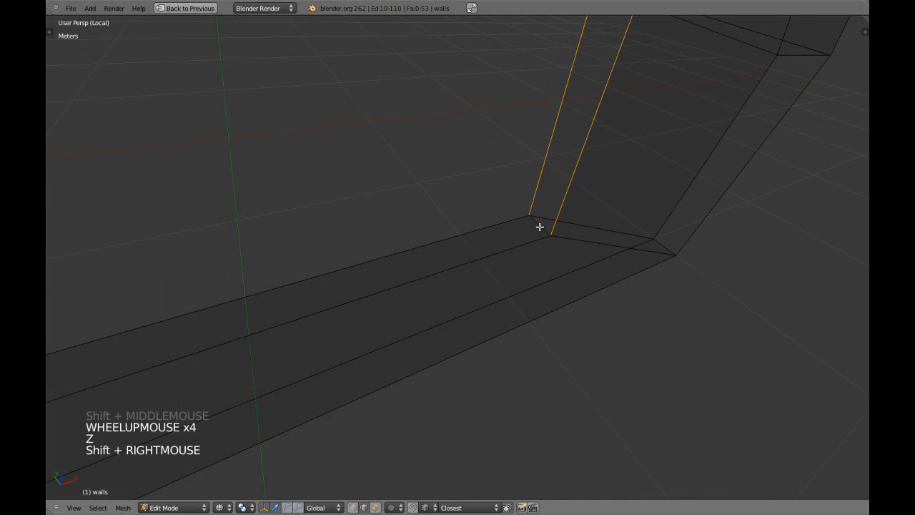
pyautogui.press('z')
pyautogui.scroll(-8, 517, 239)
pyautogui.moveTo(408, 257); pyautogui.dragTo(344, 194, button='middle')
pyautogui.moveTo(344, 194); pyautogui.dragTo(443, 150, button='middle')
pyautogui.press('a')
pyautogui.moveTo(443, 150)
pyautogui.mouseDown(button='middle')
pyautogui.moveTo(426, 119)
pyautogui.moveTo(494, 257)
pyautogui.mouseUp(button='middle')
pyautogui.press('KP_1')
pyautogui.press('KP_5')
pyautogui.press('z')
pyautogui.hotkey('ctrl', 'Tab')
pyautogui.click(490, 275)
pyautogui.press('z')
pyautogui.scroll(-4, 501, 280)
pyautogui.press('z')
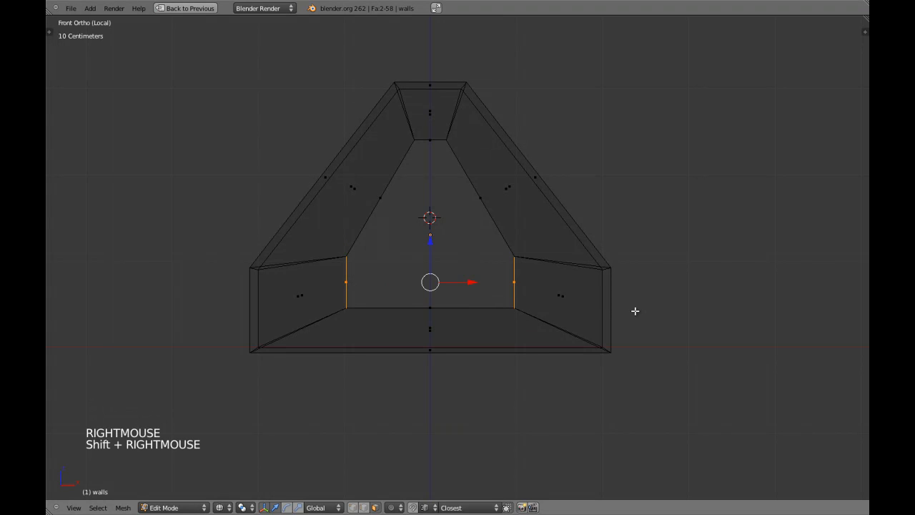
# Scale the opening's side edges along X to narrow it into a tall slot
pyautogui.press('x')
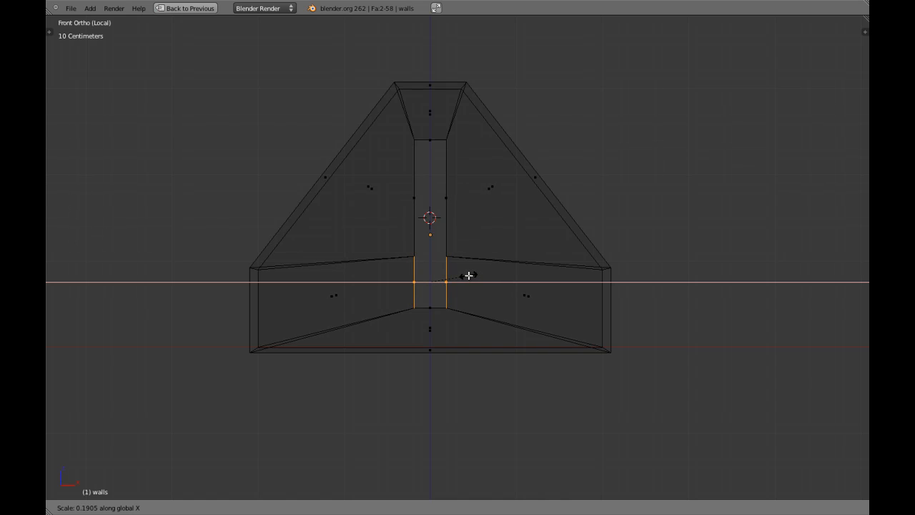
pyautogui.keyDown('shift'); pyautogui.click(469, 274); pyautogui.keyUp('shift')
pyautogui.press('s')
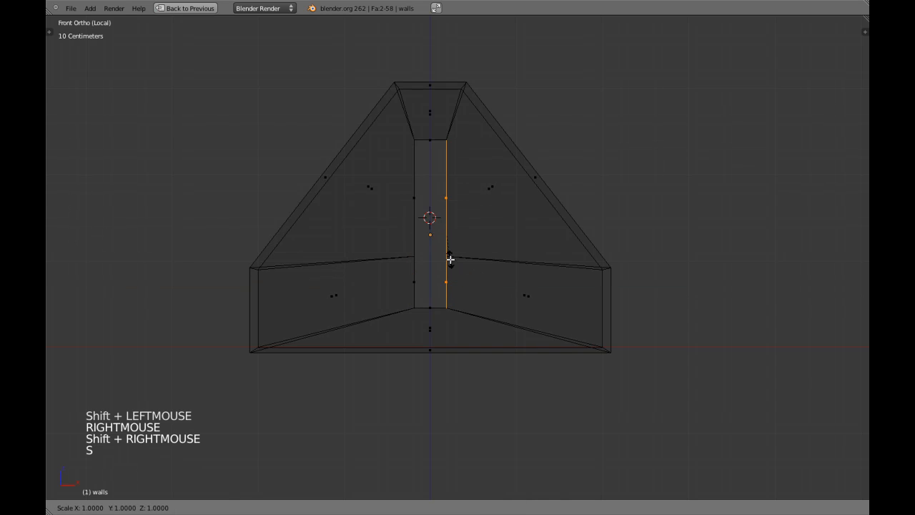
pyautogui.rightClick(450, 259)
pyautogui.press('s')
pyautogui.press('s')
pyautogui.press('a')
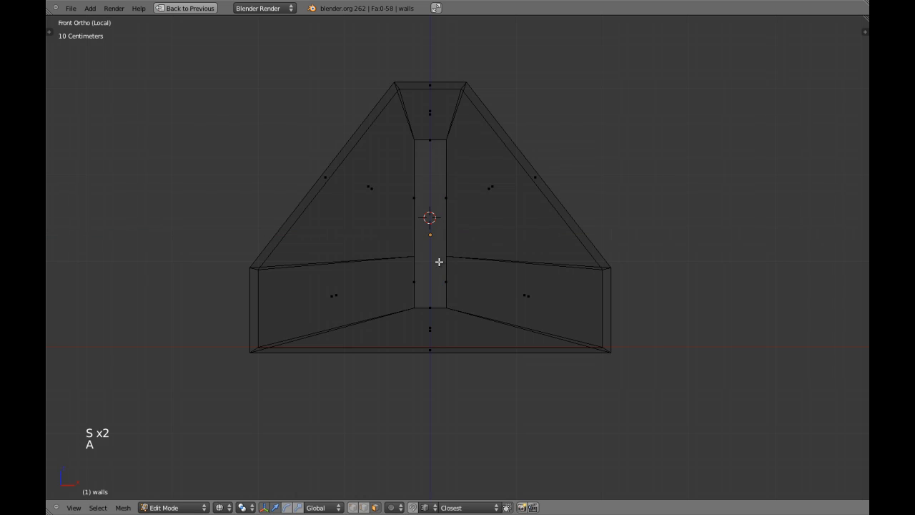
pyautogui.press('s')
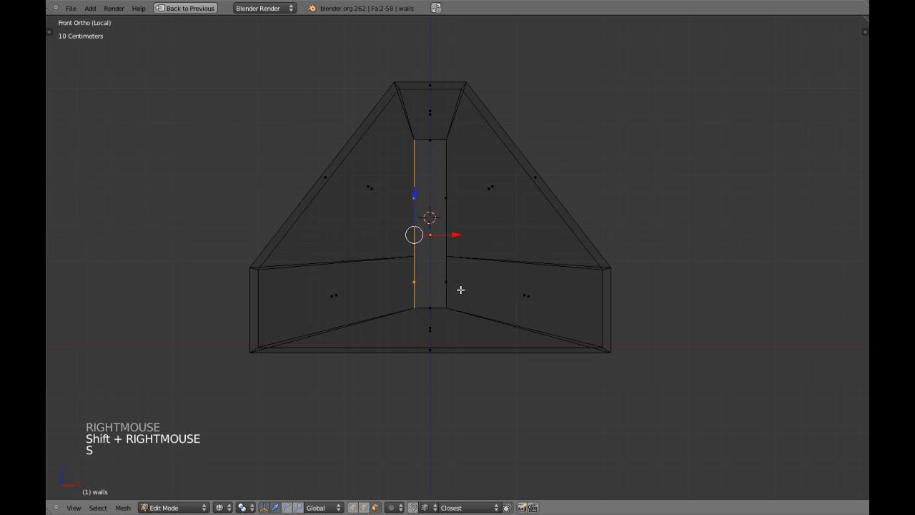
pyautogui.press('z')
pyautogui.moveTo(442, 272)
pyautogui.mouseDown(button='middle')
pyautogui.moveTo(431, 294)
pyautogui.moveTo(458, 311)
pyautogui.moveTo(448, 266)
pyautogui.moveTo(411, 279)
pyautogui.mouseUp(button='middle')
pyautogui.scroll(1, 431, 293)
# Select the loop around the narrow opening and bring the wall's lower corner into front view
pyautogui.keyDown('alt'); pyautogui.keyDown('shift'); pyautogui.rightClick(434, 305); pyautogui.keyUp('shift'); pyautogui.keyUp('alt')
pyautogui.press('KP_1')
pyautogui.press('z')
pyautogui.scroll(4, 412, 279)
pyautogui.keyDown('shift'); pyautogui.moveTo(143, 317); pyautogui.dragTo(163, 314, button='middle'); pyautogui.keyUp('shift')
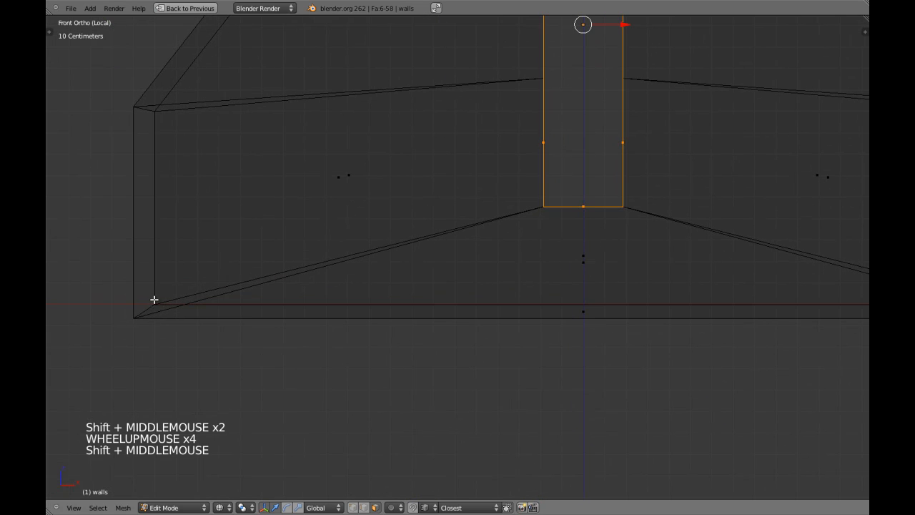
pyautogui.scroll(-2, 350, 264)
pyautogui.keyDown('shift'); pyautogui.moveTo(408, 241); pyautogui.dragTo(412, 279, button='middle'); pyautogui.keyUp('shift')
pyautogui.scroll(2, 262, 321)
pyautogui.keyDown('shift'); pyautogui.moveTo(262, 321); pyautogui.dragTo(321, 317, button='middle'); pyautogui.keyUp('shift')
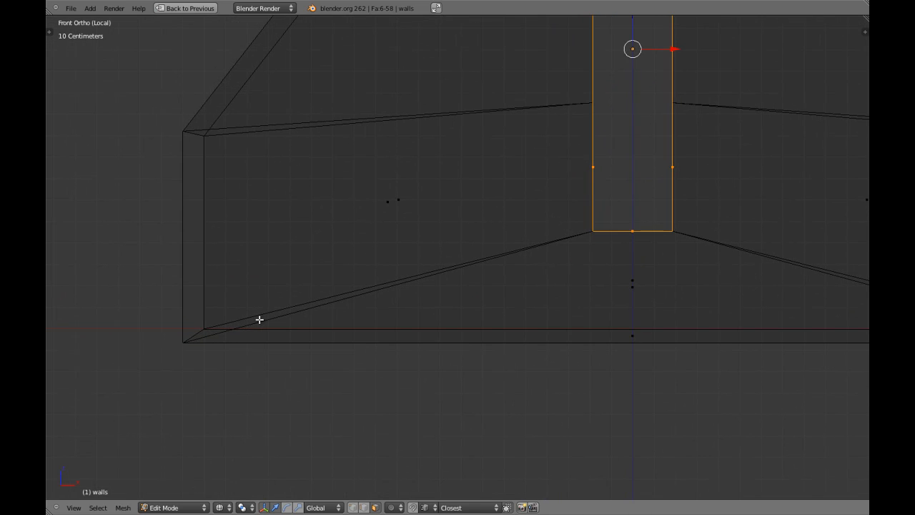
# Move the opening's bottom loop down about 45.6 cm in Z, snapped to floor level
pyautogui.press('g')
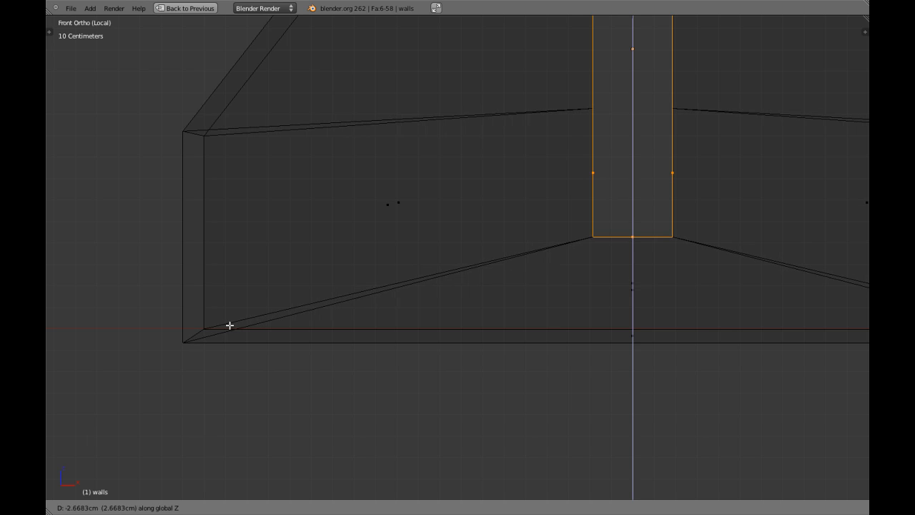
pyautogui.press('ctrl')
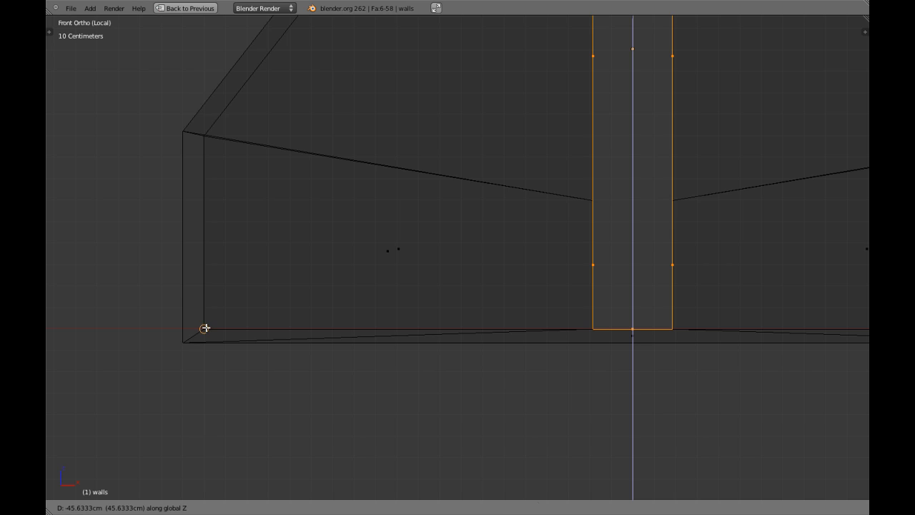
pyautogui.keyDown('ctrl'); pyautogui.click(205, 329); pyautogui.keyUp('ctrl')
pyautogui.scroll(-4, 522, 168)
pyautogui.press('z')
pyautogui.moveTo(558, 176)
pyautogui.keyDown('shift'); pyautogui.mouseDown(button='middle')
pyautogui.moveTo(507, 204)
pyautogui.moveTo(542, 208)
pyautogui.moveTo(490, 223)
pyautogui.moveTo(460, 251)
pyautogui.moveTo(488, 277)
pyautogui.mouseUp(button='middle'); pyautogui.keyUp('shift')
pyautogui.press('z')
pyautogui.press('z')
pyautogui.scroll(-3, 460, 251)
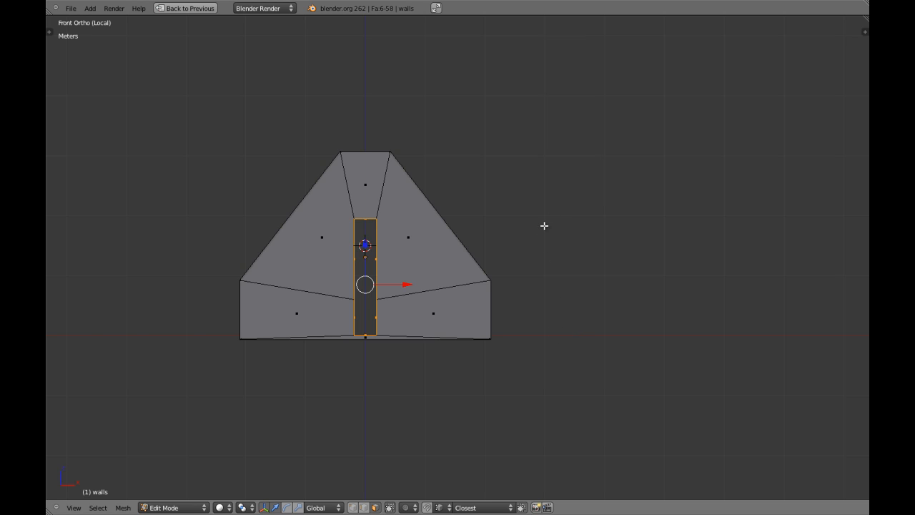
# Toggle wireframe and pan and zoom to bring the doorway face into view
pyautogui.press('z')
pyautogui.moveTo(448, 221)
pyautogui.keyDown('shift'); pyautogui.mouseDown(button='middle')
pyautogui.moveTo(550, 258)
pyautogui.moveTo(478, 257)
pyautogui.moveTo(424, 233)
pyautogui.moveTo(449, 229)
pyautogui.mouseUp(button='middle'); pyautogui.keyUp('shift')
pyautogui.scroll(2, 582, 260)
pyautogui.press('z')
pyautogui.press('z')
pyautogui.scroll(5, 453, 228)
pyautogui.press('z')
pyautogui.press('z')
pyautogui.scroll(-5, 440, 269)
pyautogui.keyDown('shift'); pyautogui.moveTo(351, 200); pyautogui.dragTo(454, 259, button='middle'); pyautogui.keyUp('shift')
pyautogui.scroll(4, 453, 259)
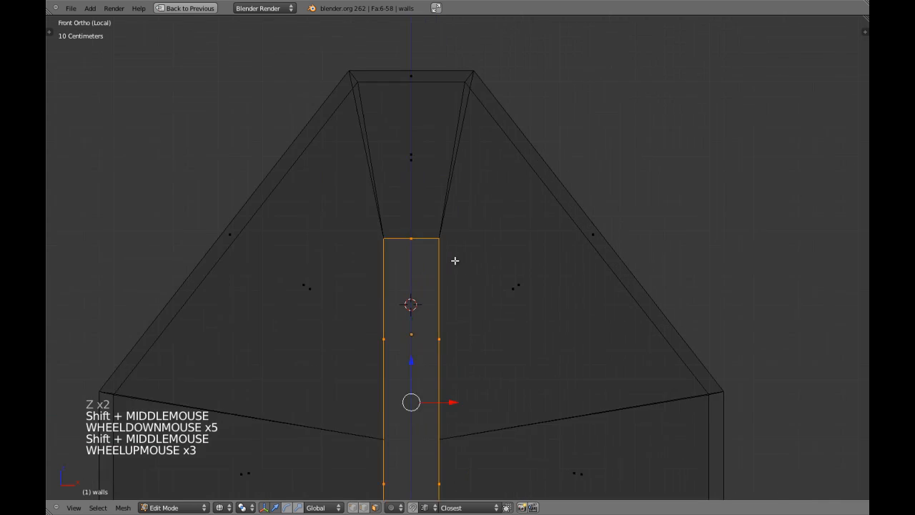
pyautogui.scroll(-4, 525, 248)
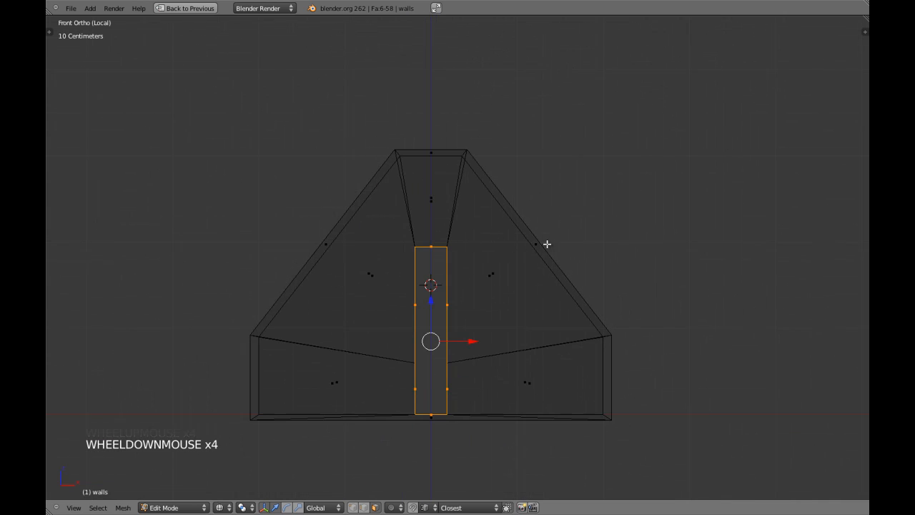
pyautogui.moveTo(443, 244)
pyautogui.keyDown('shift'); pyautogui.mouseDown(button='middle')
pyautogui.moveTo(517, 241)
pyautogui.moveTo(494, 250)
pyautogui.mouseUp(button='middle'); pyautogui.keyUp('shift')
pyautogui.scroll(-2, 517, 241)
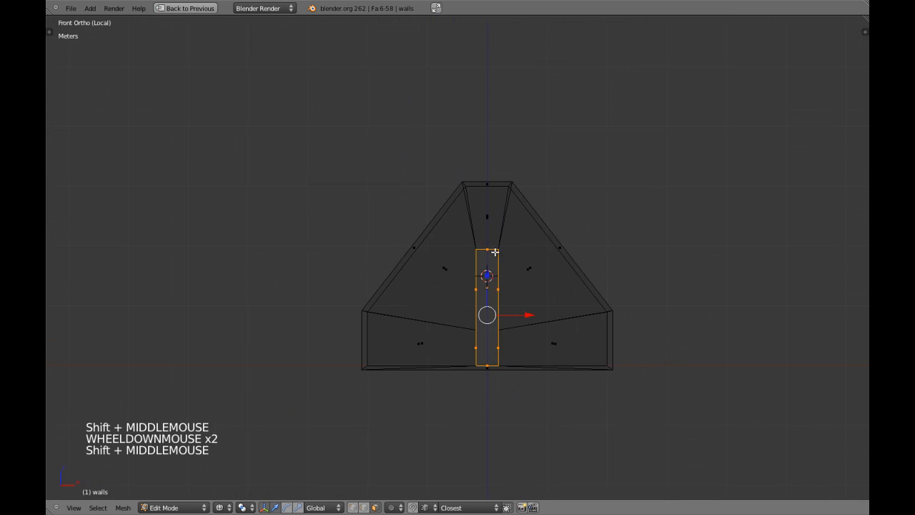
# Recentre the walls and scale the doorway face along X to about 2.5 times
pyautogui.press('z')
pyautogui.scroll(3, 476, 246)
pyautogui.scroll(-2, 511, 249)
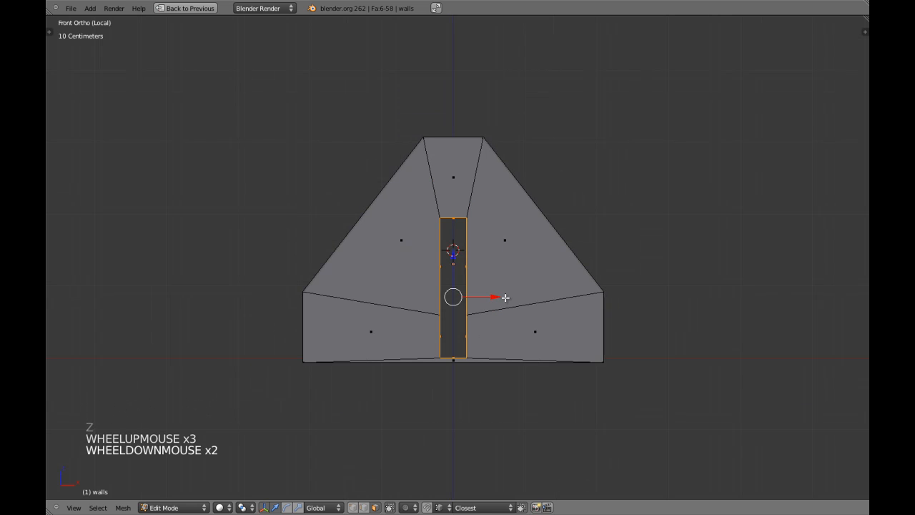
pyautogui.scroll(-1, 505, 297)
pyautogui.press('z')
pyautogui.scroll(7, 503, 276)
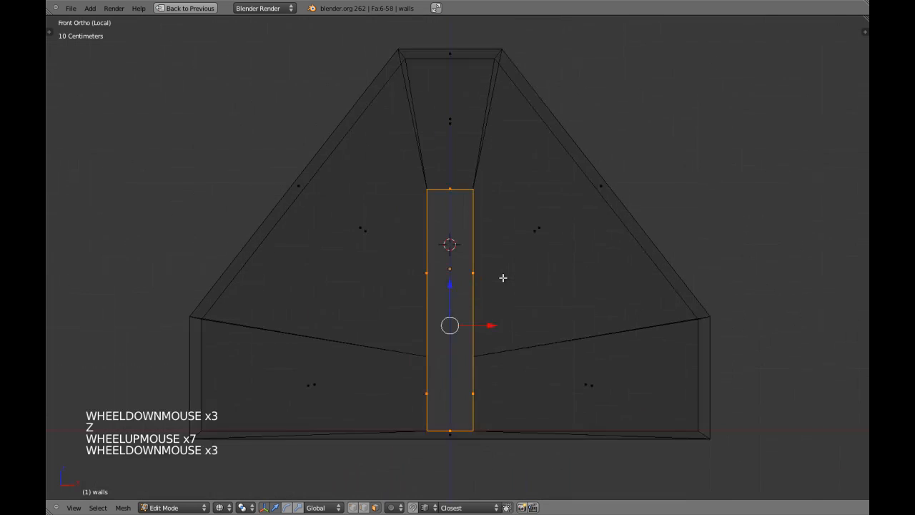
pyautogui.scroll(-4, 503, 277)
pyautogui.press('z')
pyautogui.press('z')
pyautogui.press('z')
pyautogui.scroll(-2, 503, 277)
pyautogui.moveTo(503, 274)
pyautogui.keyDown('shift'); pyautogui.mouseDown(button='middle')
pyautogui.moveTo(473, 284)
pyautogui.moveTo(503, 268)
pyautogui.mouseUp(button='middle'); pyautogui.keyUp('shift')
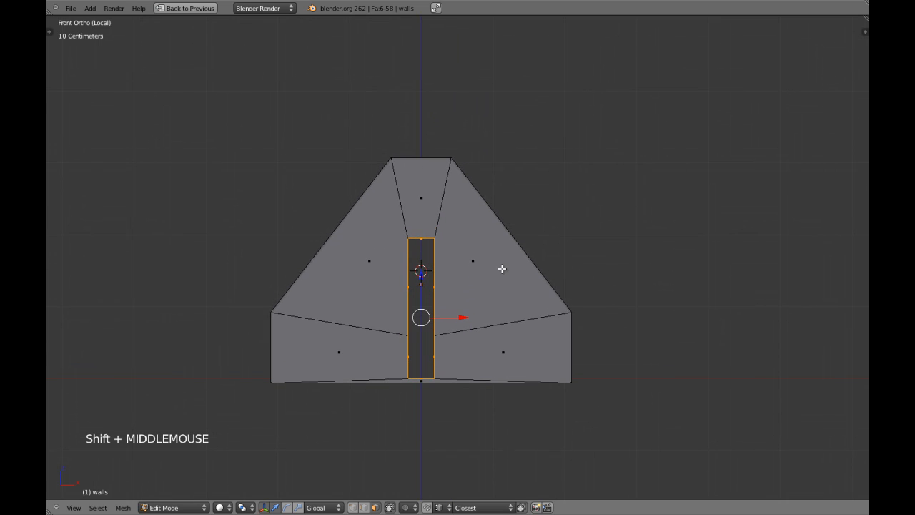
pyautogui.press('s')
pyautogui.press('x')
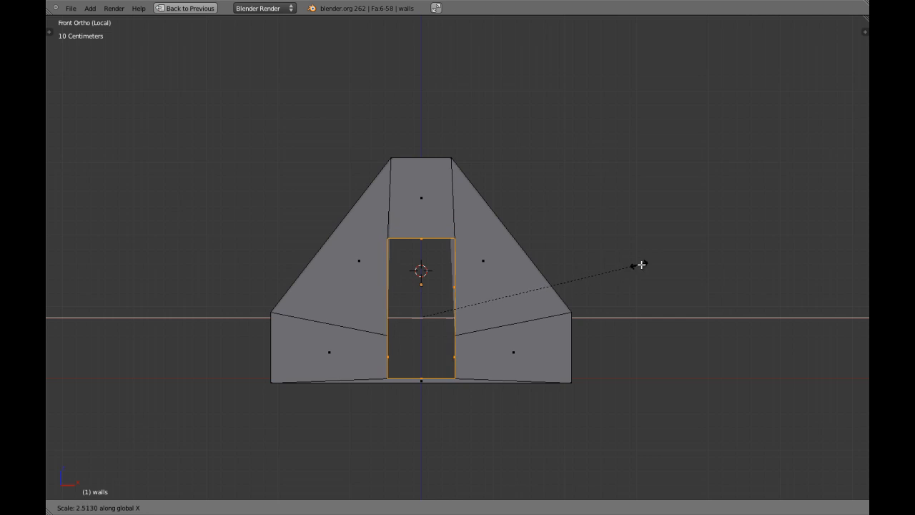
# Confirm the doorway at about 2.51 times its width and orbit to check the walls
pyautogui.click(646, 266)
pyautogui.scroll(4, 465, 261)
pyautogui.press('z')
pyautogui.press('z')
pyautogui.scroll(4, 429, 247)
pyautogui.scroll(-3, 423, 245)
pyautogui.moveTo(423, 245)
pyautogui.mouseDown(button='middle')
pyautogui.moveTo(484, 256)
pyautogui.moveTo(431, 259)
pyautogui.mouseUp(button='middle')
pyautogui.scroll(-3, 484, 256)
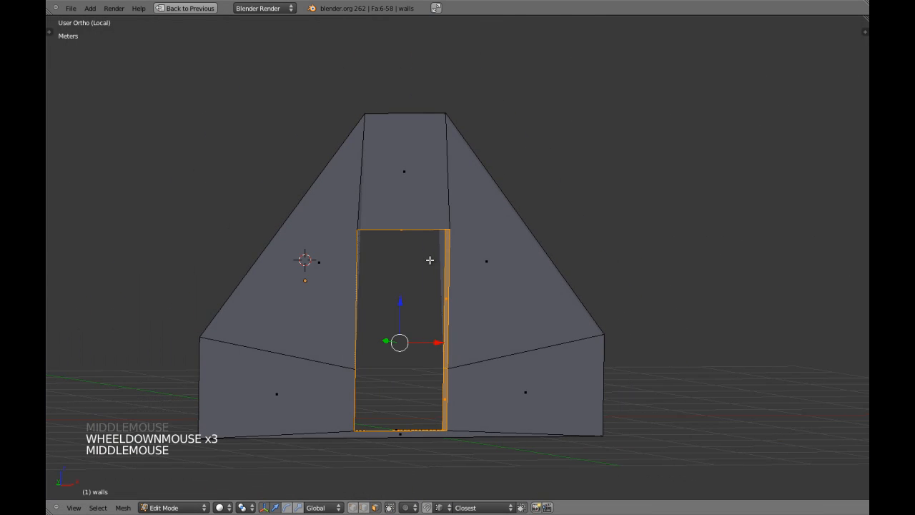
pyautogui.scroll(-5, 430, 272)
pyautogui.moveTo(430, 272); pyautogui.dragTo(388, 298, button='middle')
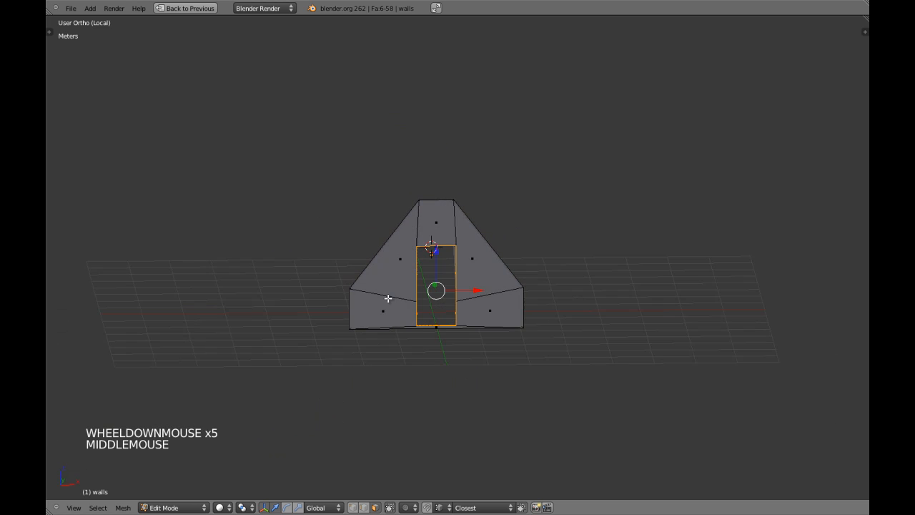
# In front view, cut a centred edge loop across the right sloped wall section
pyautogui.press('KP_1')
pyautogui.scroll(7, 459, 307)
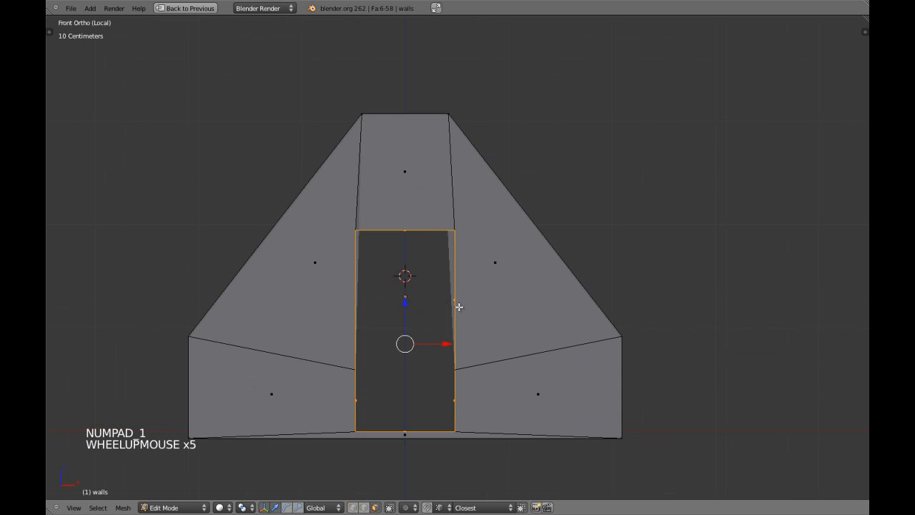
pyautogui.press('a')
pyautogui.scroll(-3, 449, 301)
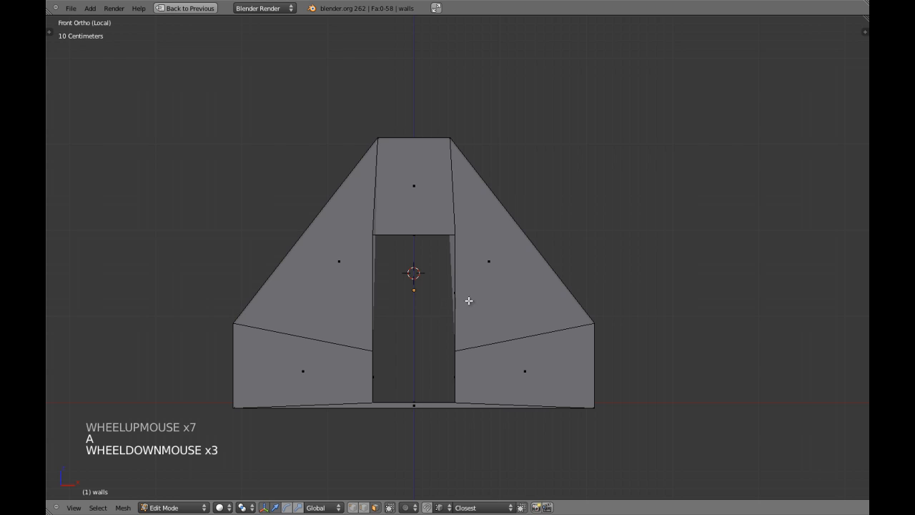
pyautogui.hotkey('ctrl', 'r')
pyautogui.click(525, 244)
pyautogui.rightClick(385, 292)
# Cut a centred edge loop across the left sloped wall section
pyautogui.press('a')
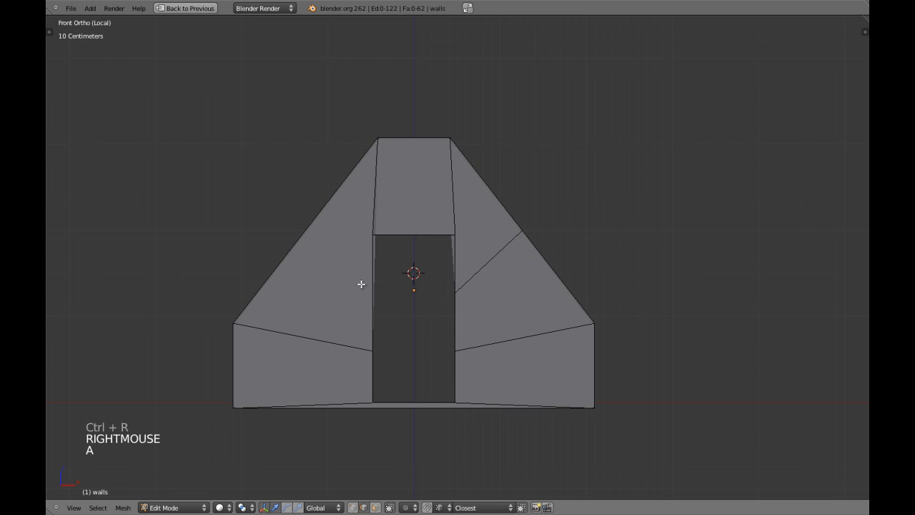
pyautogui.hotkey('ctrl', 'r')
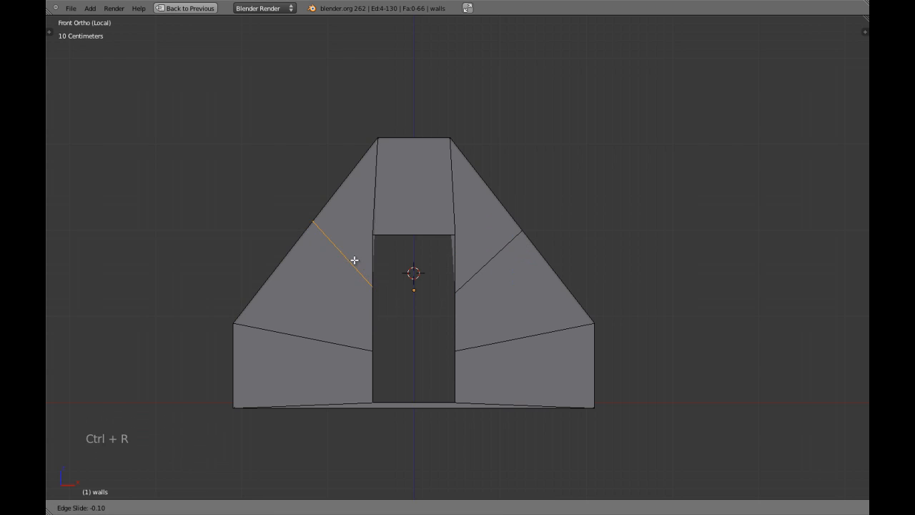
pyautogui.rightClick(354, 261)
# In vertex mode, move the left cut's inner vertex onto the doorway's top-left corner
pyautogui.hotkey('ctrl', 'Tab')
pyautogui.click(341, 241)
pyautogui.press('z')
pyautogui.press('a')
pyautogui.press('c')
pyautogui.rightClick(373, 292)
pyautogui.press('z')
pyautogui.keyDown('shift'); pyautogui.moveTo(390, 286); pyautogui.dragTo(399, 293, button='middle'); pyautogui.keyUp('shift')
pyautogui.scroll(2, 399, 292)
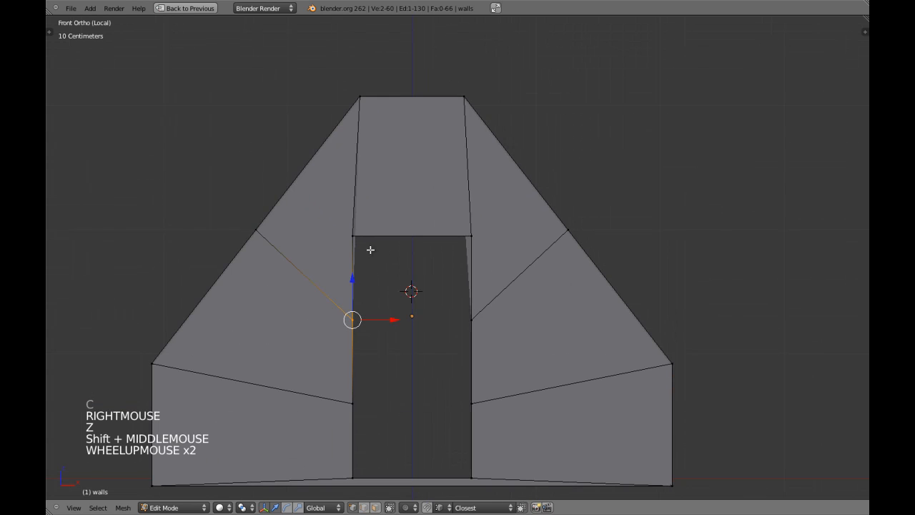
pyautogui.press('z')
pyautogui.keyDown('shift'); pyautogui.moveTo(355, 246); pyautogui.dragTo(376, 262, button='middle'); pyautogui.keyUp('shift')
pyautogui.press('z')
pyautogui.scroll(2, 357, 261)
pyautogui.press('z')
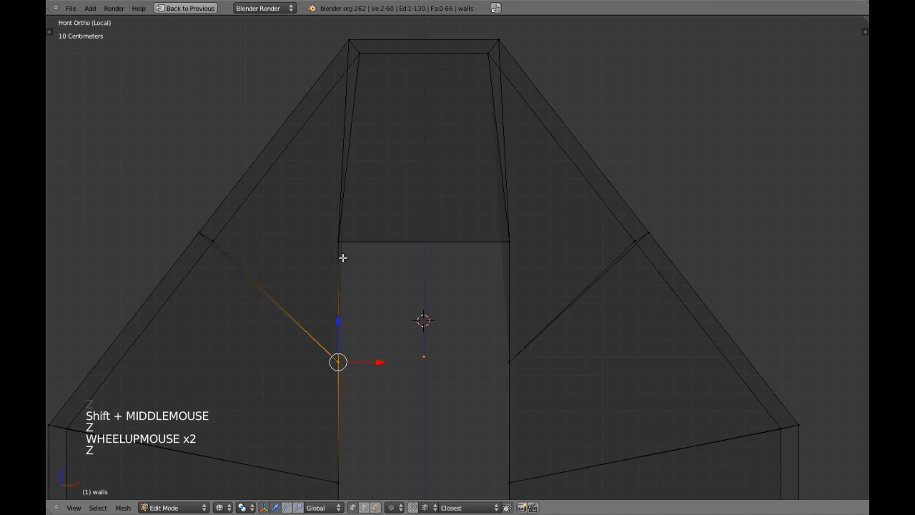
pyautogui.press('g')
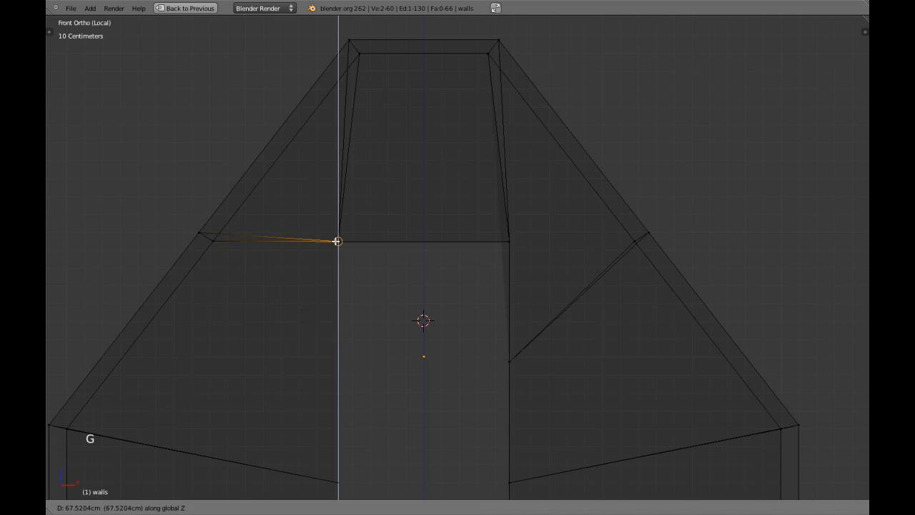
pyautogui.keyDown('ctrl'); pyautogui.click(337, 241); pyautogui.keyUp('ctrl')
# Move the right cut's inner vertex onto the doorway's top-right corner
pyautogui.press('a')
pyautogui.press('c')
pyautogui.rightClick(497, 347)
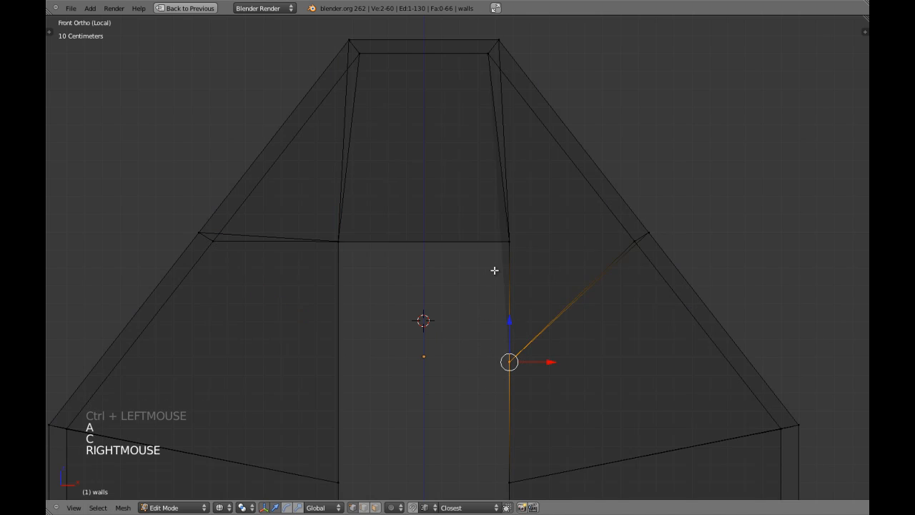
pyautogui.press('g')
pyautogui.press('g')
pyautogui.keyDown('ctrl'); pyautogui.click(505, 241); pyautogui.keyUp('ctrl')
# Select the whole mesh and merge the 4 duplicate vertices with Remove Doubles
pyautogui.press('z')
pyautogui.press('a')
pyautogui.press('a')
pyautogui.press('w')
pyautogui.click(474, 290)
pyautogui.scroll(-4, 474, 291)
pyautogui.press('z')
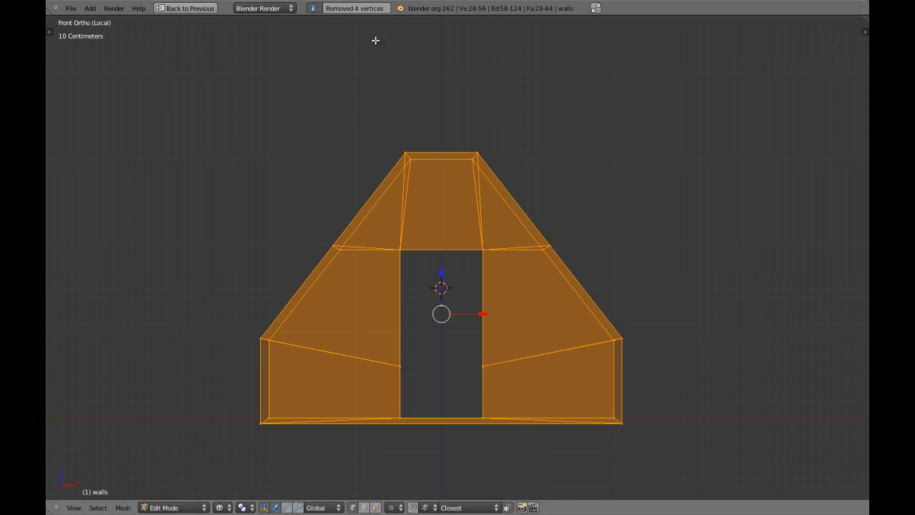
# In front wireframe view, box-select the doorway's front and back vertices
pyautogui.press('z')
pyautogui.keyDown('shift'); pyautogui.moveTo(470, 241); pyautogui.dragTo(472, 229, button='middle'); pyautogui.keyUp('shift')
pyautogui.moveTo(472, 229)
pyautogui.mouseDown(button='middle')
pyautogui.moveTo(491, 276)
pyautogui.moveTo(434, 266)
pyautogui.moveTo(466, 236)
pyautogui.moveTo(435, 250)
pyautogui.moveTo(475, 254)
pyautogui.mouseUp(button='middle')
pyautogui.press('a')
pyautogui.scroll(3, 433, 265)
pyautogui.scroll(-1, 442, 264)
pyautogui.scroll(2, 466, 237)
pyautogui.scroll(-3, 462, 241)
pyautogui.scroll(4, 434, 251)
pyautogui.scroll(-4, 434, 250)
pyautogui.press('KP_1')
pyautogui.press('a')
pyautogui.press('a')
pyautogui.press('z')
pyautogui.press('a')
pyautogui.press('a')
pyautogui.press('b')
pyautogui.moveTo(377, 184)
pyautogui.mouseDown()
pyautogui.moveTo(505, 399)
pyautogui.moveTo(495, 413)
pyautogui.moveTo(498, 403)
pyautogui.mouseUp()
# Move the doorway about 30 cm to the right of the gable's centre
pyautogui.press('z')
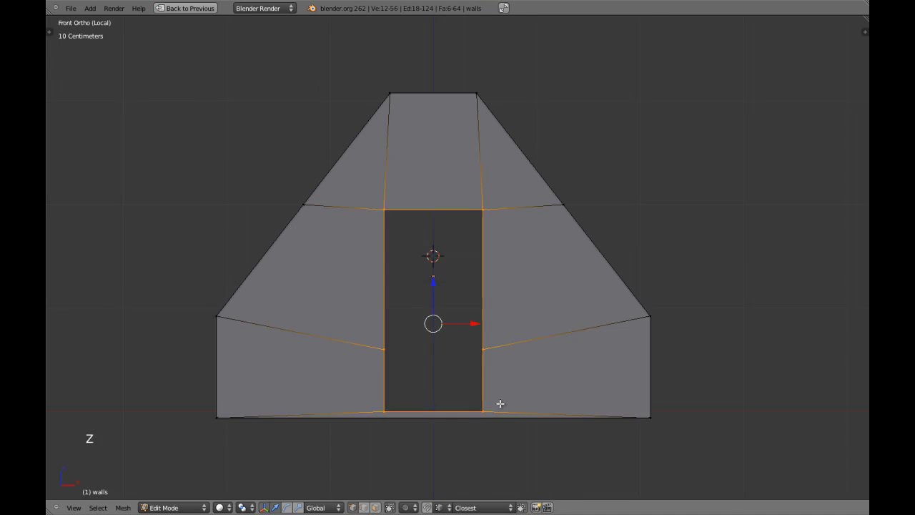
pyautogui.keyDown('shift'); pyautogui.moveTo(497, 366); pyautogui.dragTo(472, 350, button='middle'); pyautogui.keyUp('shift')
pyautogui.moveTo(454, 307); pyautogui.dragTo(519, 309)
# Unhide the rest of the room's walls and orbit around the house to check it
pyautogui.press('a')
pyautogui.hotkey('alt', 'h')
pyautogui.press('z')
pyautogui.scroll(-4, 504, 309)
pyautogui.press('z')
pyautogui.press('a')
pyautogui.moveTo(507, 307)
pyautogui.mouseDown(button='middle')
pyautogui.moveTo(482, 327)
pyautogui.moveTo(462, 316)
pyautogui.moveTo(577, 321)
pyautogui.moveTo(412, 348)
pyautogui.moveTo(498, 330)
pyautogui.moveTo(405, 279)
pyautogui.moveTo(560, 274)
pyautogui.mouseUp(button='middle')
pyautogui.press('Tab')
pyautogui.press('a')
pyautogui.moveTo(617, 281); pyautogui.dragTo(517, 278, button='middle')
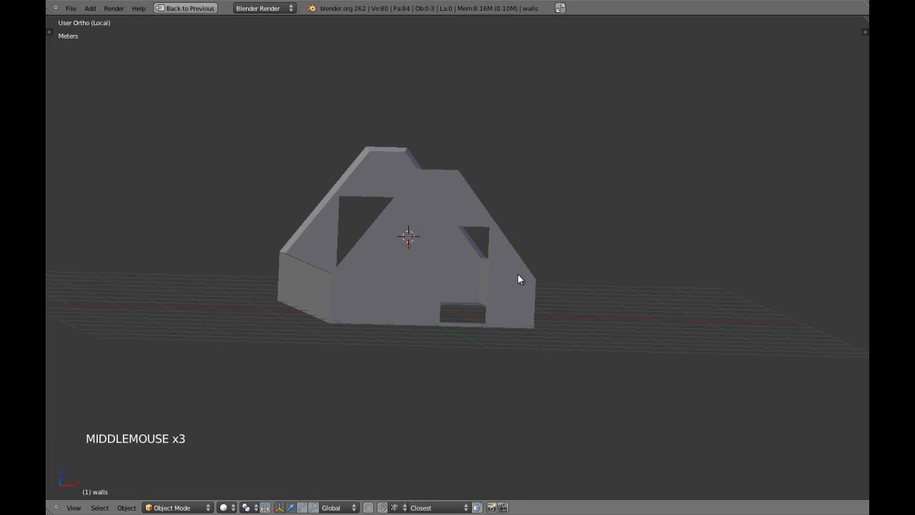
pyautogui.press('Tab')
pyautogui.scroll(5, 483, 324)
# Switch to face selection and inspect the full-height doorway and its reveal from several angles
pyautogui.hotkey('ctrl', 'Tab')
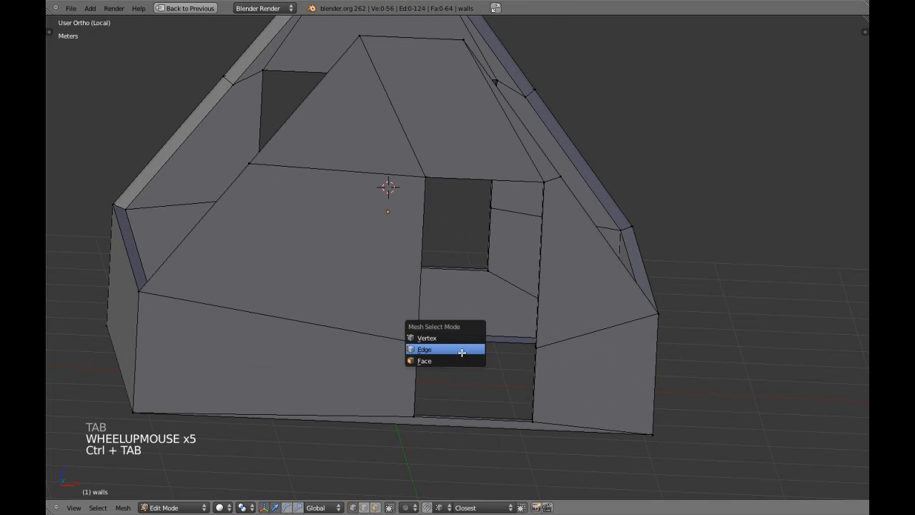
pyautogui.hotkey('ctrl', 'Tab')
pyautogui.click(400, 376)
pyautogui.keyDown('shift'); pyautogui.moveTo(444, 359); pyautogui.dragTo(472, 250, button='middle'); pyautogui.keyUp('shift')
pyautogui.scroll(3, 472, 249)
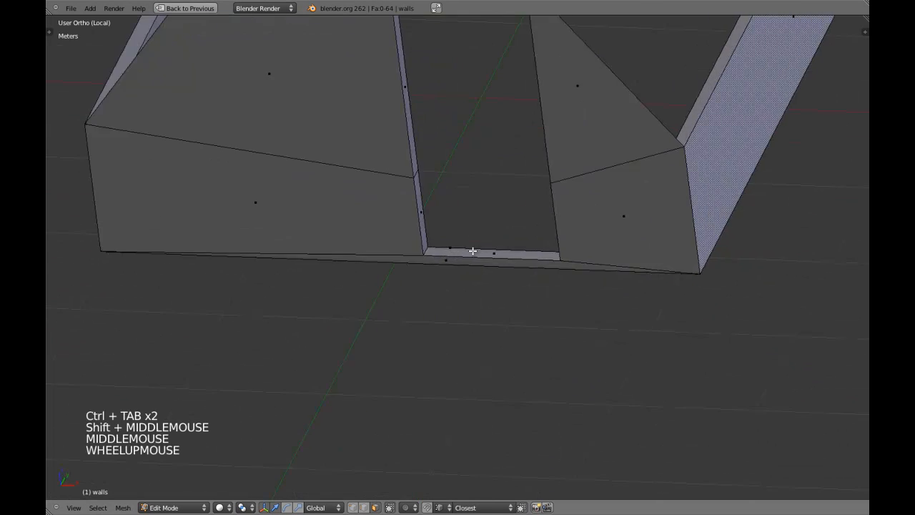
pyautogui.press('a')
pyautogui.press('a')
pyautogui.scroll(4, 422, 242)
pyautogui.press('z')
pyautogui.press('z')
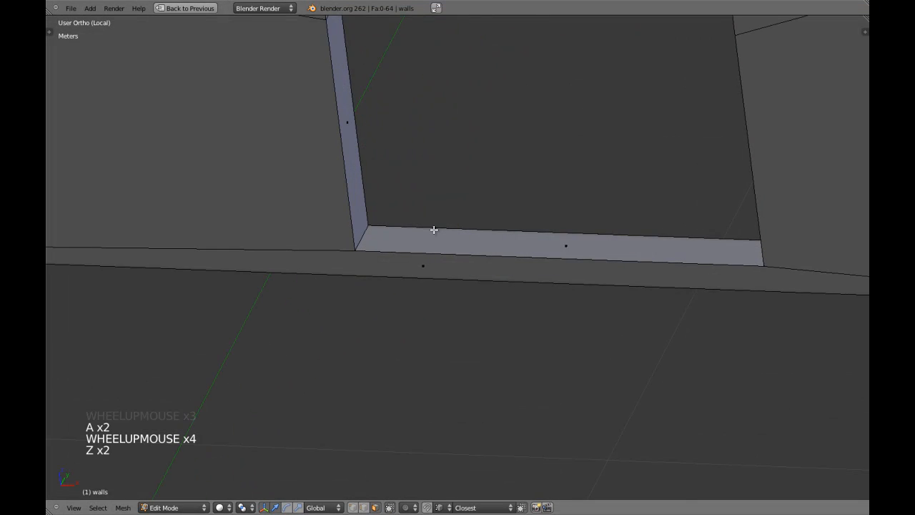
pyautogui.scroll(4, 426, 222)
pyautogui.press('z')
pyautogui.keyDown('shift'); pyautogui.moveTo(409, 195); pyautogui.dragTo(413, 226, button='middle'); pyautogui.keyUp('shift')
pyautogui.scroll(-7, 446, 254)
pyautogui.press('z')
pyautogui.scroll(-4, 511, 258)
pyautogui.moveTo(603, 227); pyautogui.dragTo(587, 253, button='middle')
pyautogui.scroll(2, 551, 380)
pyautogui.scroll(3, 551, 379)
pyautogui.scroll(-3, 515, 348)
pyautogui.moveTo(438, 268); pyautogui.dragTo(491, 251, button='middle')
pyautogui.press('a')
pyautogui.scroll(4, 465, 259)
# Select the door opening's edge loop and scale it narrower along X in front view
pyautogui.press('a')
pyautogui.keyDown('alt'); pyautogui.keyDown('shift'); pyautogui.rightClick(446, 266); pyautogui.keyUp('shift'); pyautogui.keyUp('alt')
pyautogui.press('KP_1')
pyautogui.scroll(-5, 446, 264)
pyautogui.keyDown('shift'); pyautogui.moveTo(380, 61); pyautogui.dragTo(492, 309, button='middle'); pyautogui.keyUp('shift')
pyautogui.press('z')
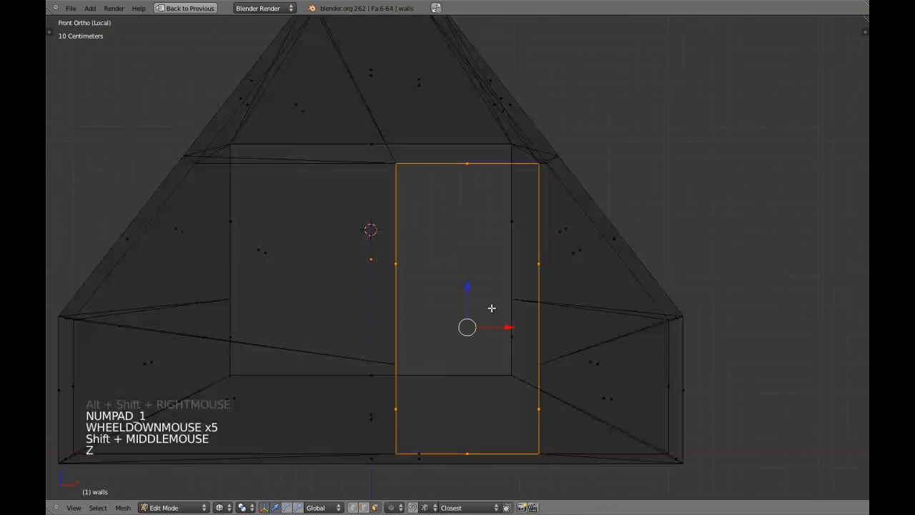
pyautogui.press('s')
pyautogui.press('x')
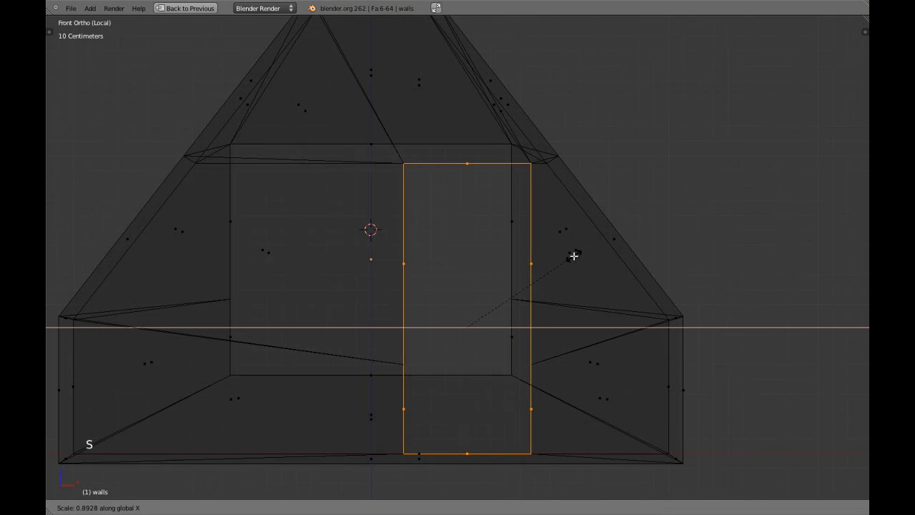
pyautogui.click(563, 256)
pyautogui.press('z')
pyautogui.scroll(-3, 543, 266)
pyautogui.press('Tab')
pyautogui.moveTo(543, 265); pyautogui.dragTo(530, 323, button='middle')
pyautogui.press('Tab')
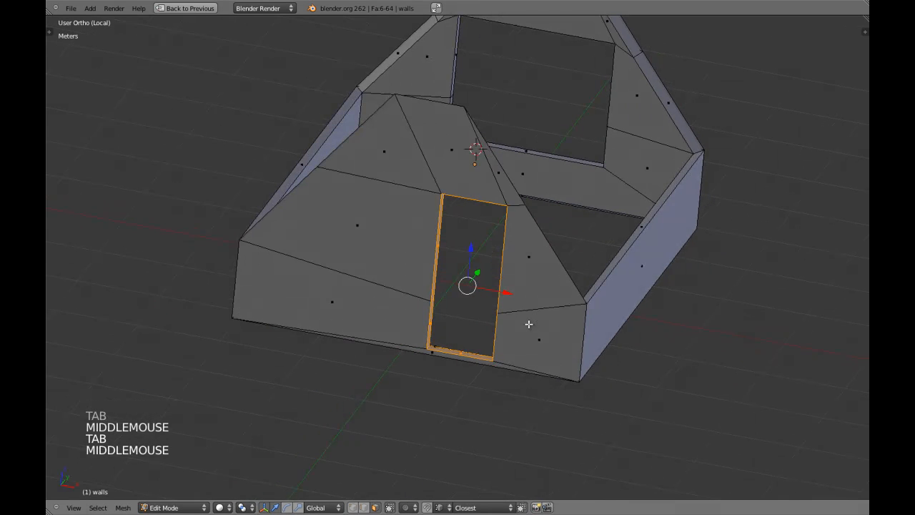
# Narrow the doorway further to its final width and save the file
pyautogui.press('s')
pyautogui.press('x')
pyautogui.keyDown('shift'); pyautogui.click(558, 327); pyautogui.keyUp('shift')
pyautogui.press('Tab')
pyautogui.moveTo(443, 318); pyautogui.dragTo(455, 303, button='middle')
pyautogui.scroll(-2, 508, 319)
pyautogui.hotkey('ctrl', 'w')
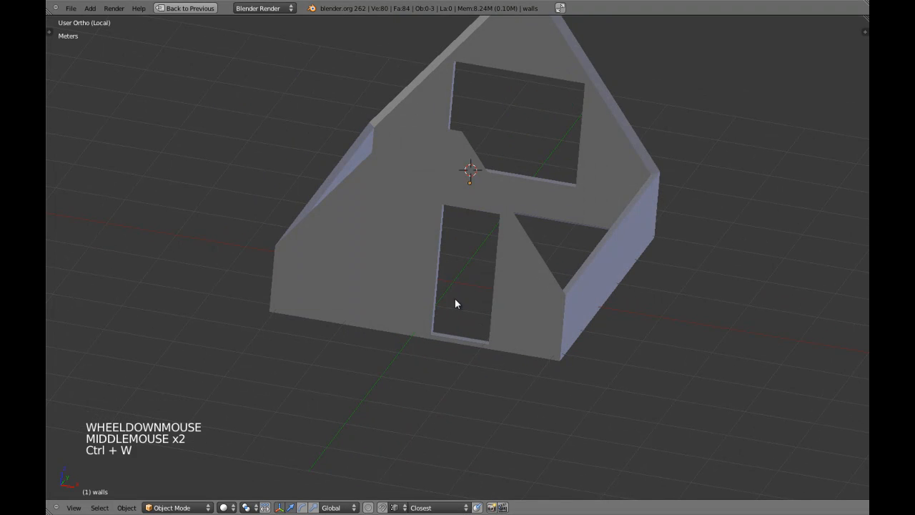
# Select the doorway's bottom edge and delete the faces along it
pyautogui.scroll(4, 496, 284)
pyautogui.press('Tab')
pyautogui.keyDown('shift'); pyautogui.moveTo(497, 400); pyautogui.dragTo(468, 301, button='middle'); pyautogui.keyUp('shift')
pyautogui.press('a')
pyautogui.scroll(4, 468, 301)
pyautogui.press('z')
pyautogui.rightClick(322, 375)
pyautogui.press('z')
pyautogui.press('x')
pyautogui.click(361, 347)
# Orbit and pan around the door opening in perspective view to inspect the cut
pyautogui.scroll(-4, 565, 255)
pyautogui.moveTo(564, 255); pyautogui.dragTo(608, 322, button='middle')
pyautogui.moveTo(608, 322); pyautogui.dragTo(491, 271, button='middle')
pyautogui.press('a')
pyautogui.scroll(5, 480, 319)
pyautogui.moveTo(479, 319)
pyautogui.keyDown('shift'); pyautogui.mouseDown(button='middle')
pyautogui.moveTo(468, 304)
pyautogui.moveTo(534, 314)
pyautogui.moveTo(476, 319)
pyautogui.mouseUp(button='middle'); pyautogui.keyUp('shift')
pyautogui.scroll(-2, 473, 304)
pyautogui.press('KP_5')
pyautogui.scroll(-4, 478, 302)
pyautogui.scroll(4, 476, 319)
pyautogui.keyDown('shift'); pyautogui.moveTo(329, 345); pyautogui.dragTo(368, 345, button='middle'); pyautogui.keyUp('shift')
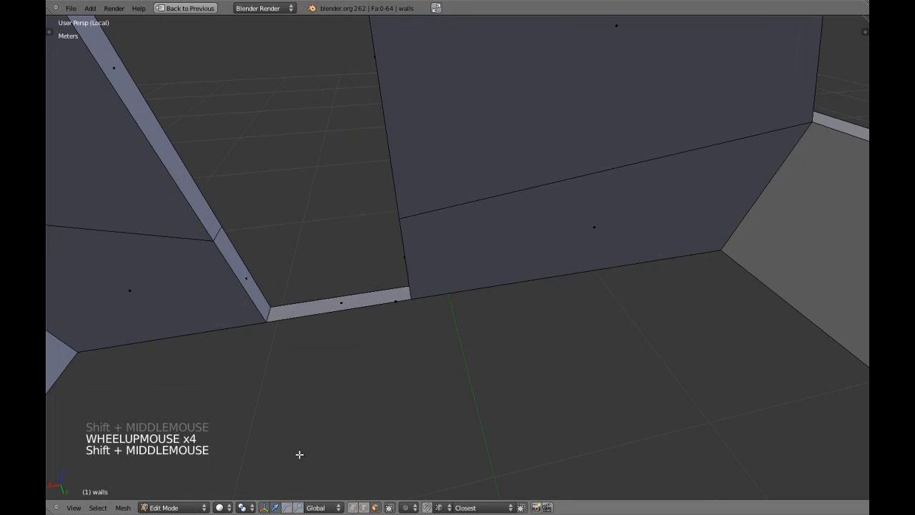
# Delete the lower wall face beside the door threshold
pyautogui.click(222, 507)
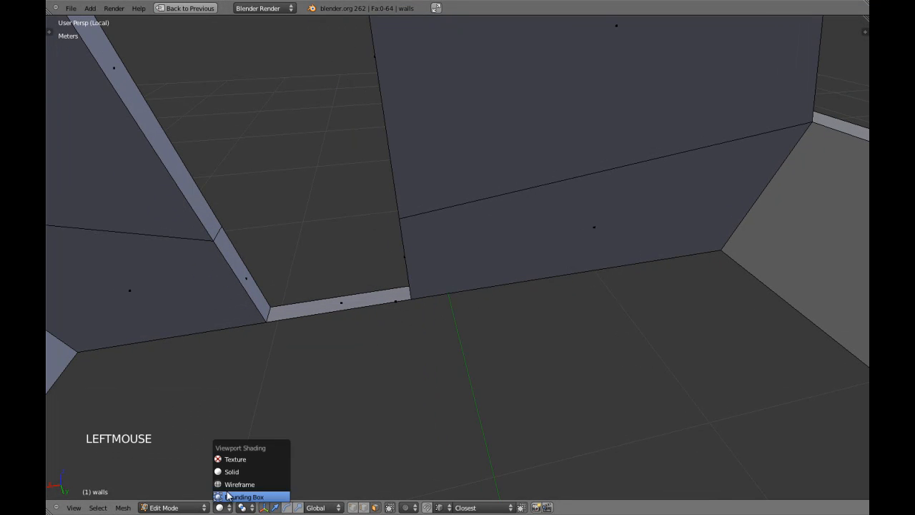
pyautogui.click(250, 487)
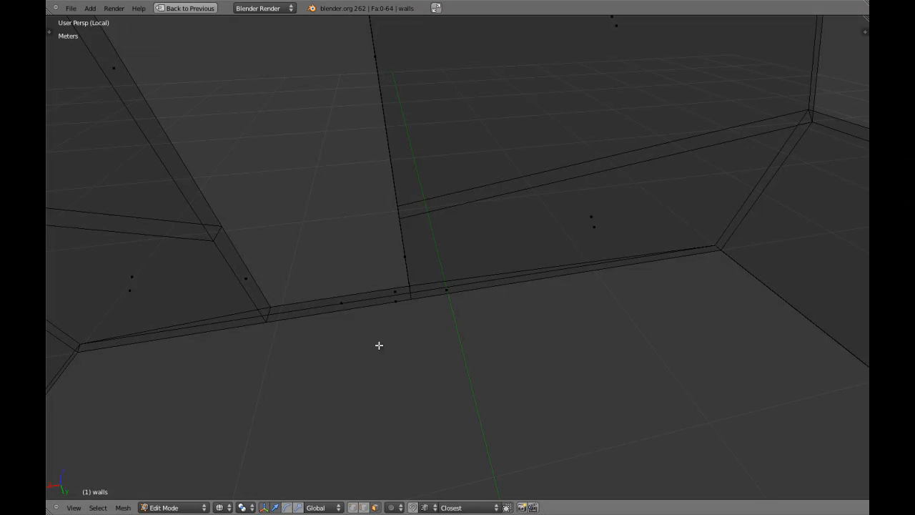
pyautogui.press('z')
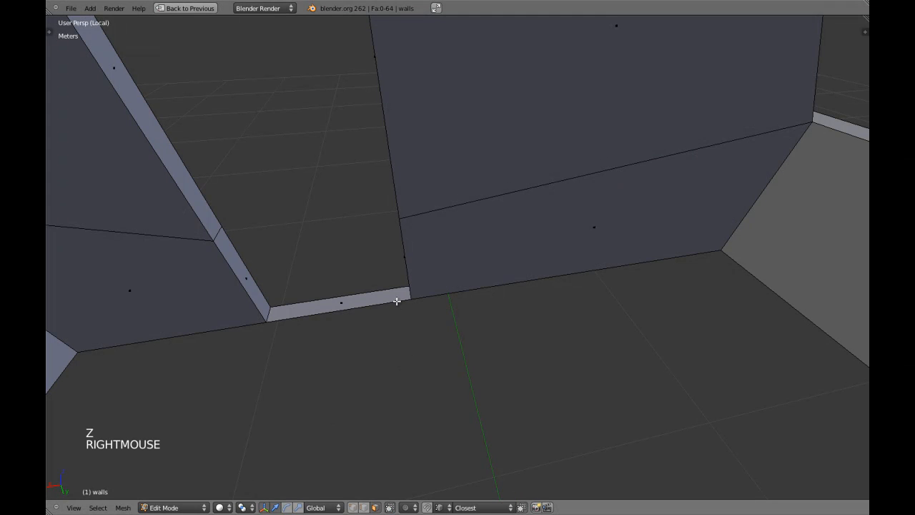
pyautogui.rightClick(392, 301)
pyautogui.rightClick(408, 306)
pyautogui.rightClick(394, 303)
pyautogui.press('z')
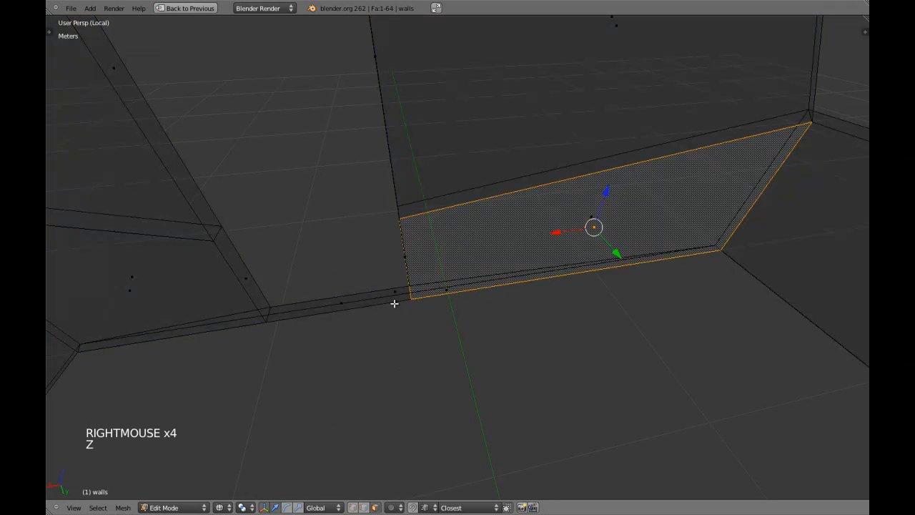
pyautogui.rightClick(395, 303)
pyautogui.press('z')
pyautogui.press('x')
pyautogui.click(395, 303)
# Delete the bottom strip face of the wall under the door
pyautogui.moveTo(433, 311)
pyautogui.mouseDown(button='middle')
pyautogui.moveTo(400, 286)
pyautogui.moveTo(454, 327)
pyautogui.moveTo(447, 321)
pyautogui.moveTo(468, 299)
pyautogui.moveTo(468, 310)
pyautogui.moveTo(454, 302)
pyautogui.moveTo(470, 343)
pyautogui.mouseUp(button='middle')
pyautogui.scroll(-2, 457, 306)
pyautogui.scroll(1, 408, 305)
pyautogui.hotkey('ctrl', 'Tab')
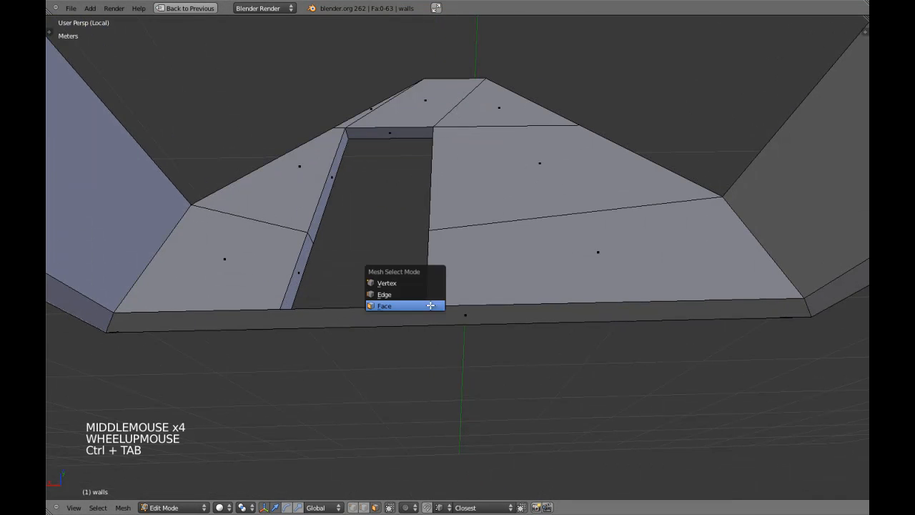
pyautogui.click(409, 280)
pyautogui.keyDown('shift'); pyautogui.moveTo(408, 280); pyautogui.dragTo(395, 319, button='middle'); pyautogui.keyUp('shift')
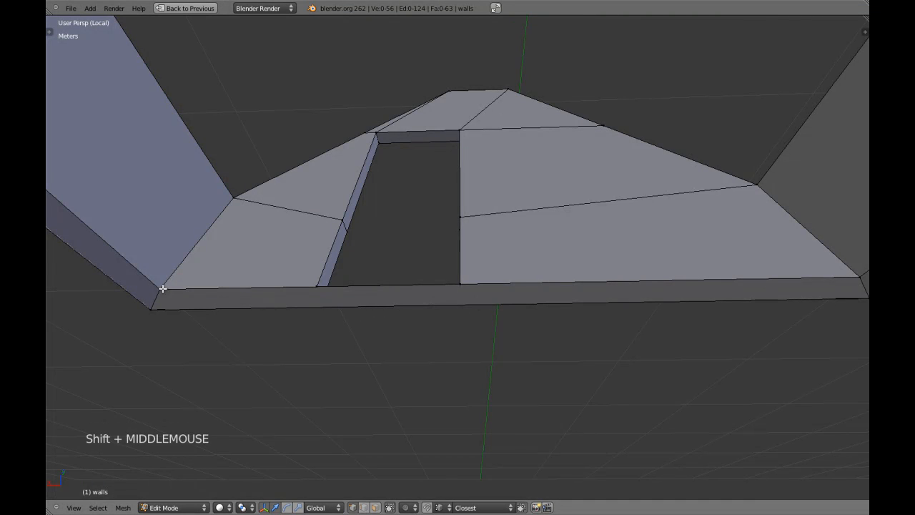
pyautogui.scroll(-2, 363, 299)
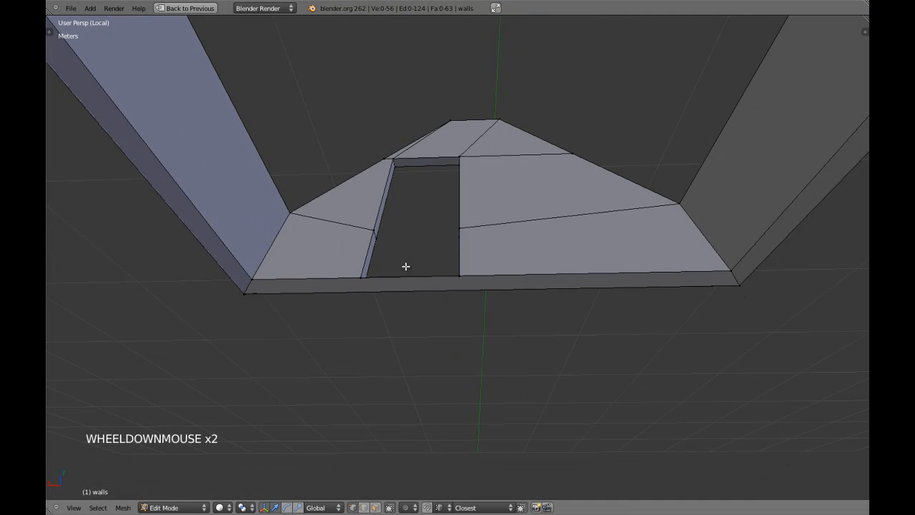
pyautogui.hotkey('ctrl', 'Tab')
pyautogui.click(398, 306)
pyautogui.rightClick(425, 281)
pyautogui.press('x')
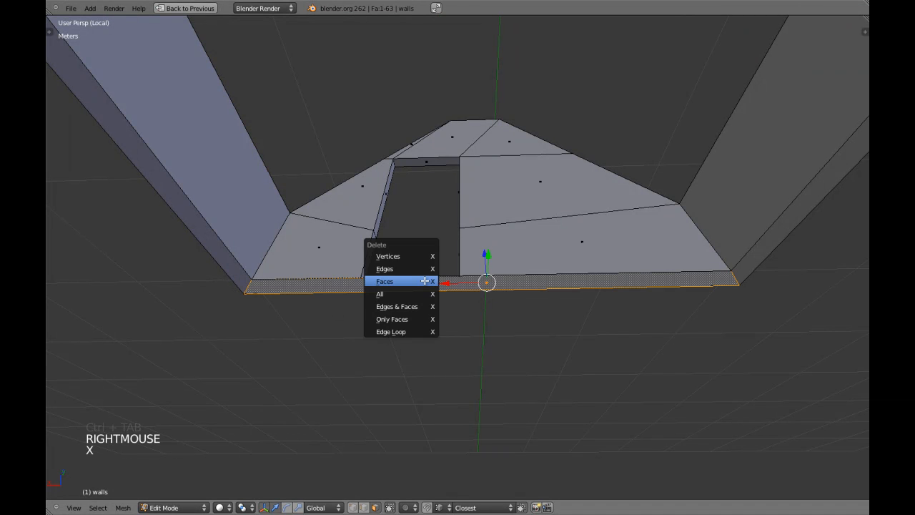
pyautogui.click(425, 281)
# In edge mode, fill the holes beside the door with new faces between bottom edges
pyautogui.hotkey('ctrl', 'Tab')
pyautogui.click(377, 269)
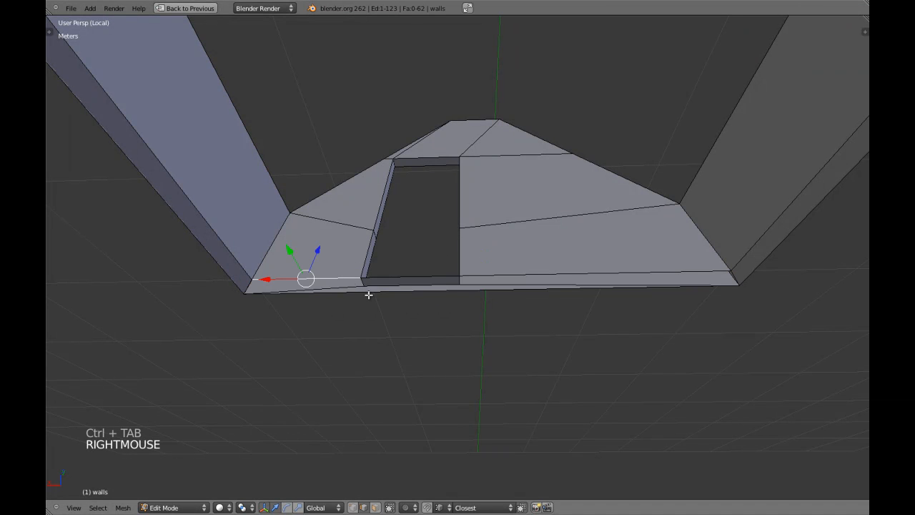
pyautogui.press('f')
pyautogui.scroll(1, 486, 302)
pyautogui.press('a')
pyautogui.rightClick(551, 286)
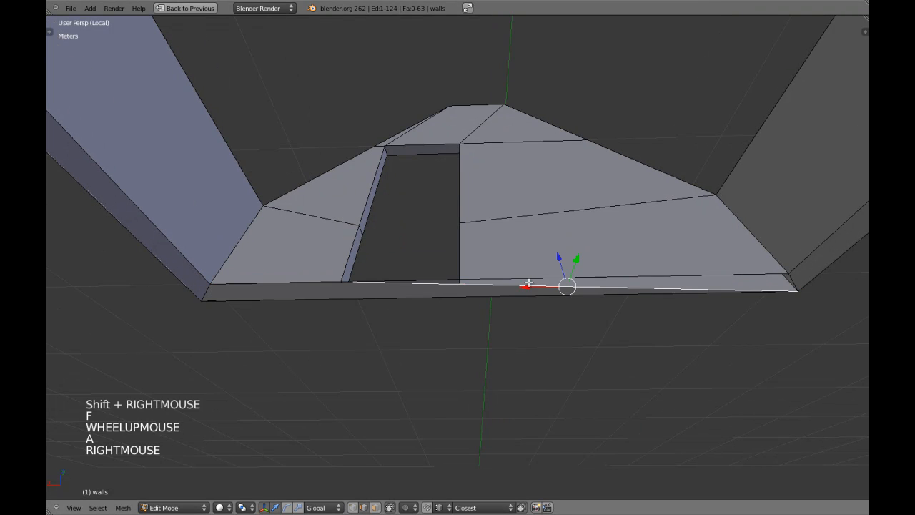
pyautogui.keyDown('shift'); pyautogui.rightClick(532, 278); pyautogui.keyUp('shift')
pyautogui.press('f')
# Return to Object Mode and orbit around the walled room
pyautogui.press('a')
pyautogui.scroll(-3, 511, 294)
pyautogui.moveTo(511, 294); pyautogui.dragTo(523, 312, button='middle')
pyautogui.press('Tab')
pyautogui.scroll(-3, 485, 305)
pyautogui.press('a')
pyautogui.press('a')
pyautogui.moveTo(523, 311)
pyautogui.mouseDown(button='middle')
pyautogui.moveTo(516, 319)
pyautogui.moveTo(522, 312)
pyautogui.mouseUp(button='middle')
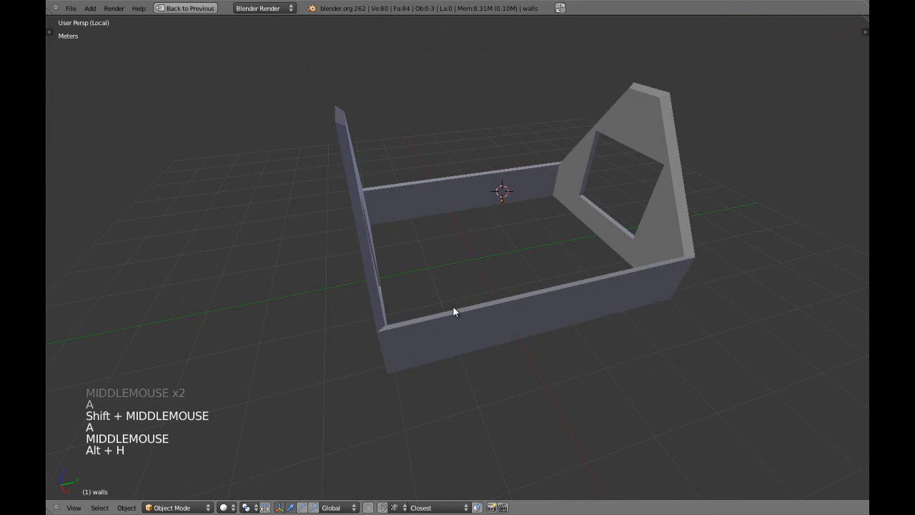
# Select the walls and exit local view to show the whole house
pyautogui.moveTo(466, 293); pyautogui.dragTo(556, 269, button='middle')
pyautogui.rightClick(556, 270)
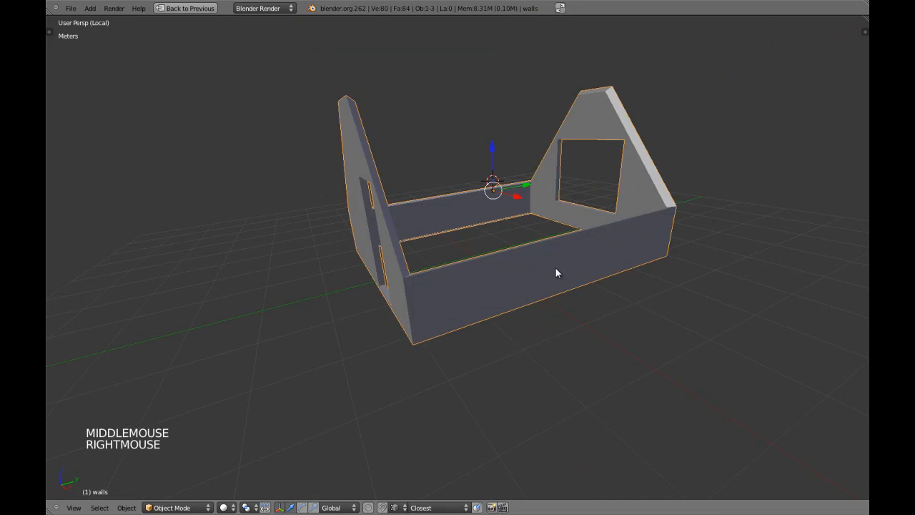
pyautogui.moveTo(477, 301)
pyautogui.mouseDown(button='middle')
pyautogui.moveTo(517, 289)
pyautogui.moveTo(494, 304)
pyautogui.mouseUp(button='middle')
pyautogui.press('a')
pyautogui.moveTo(493, 304); pyautogui.dragTo(531, 316, button='middle')
pyautogui.rightClick(532, 321)
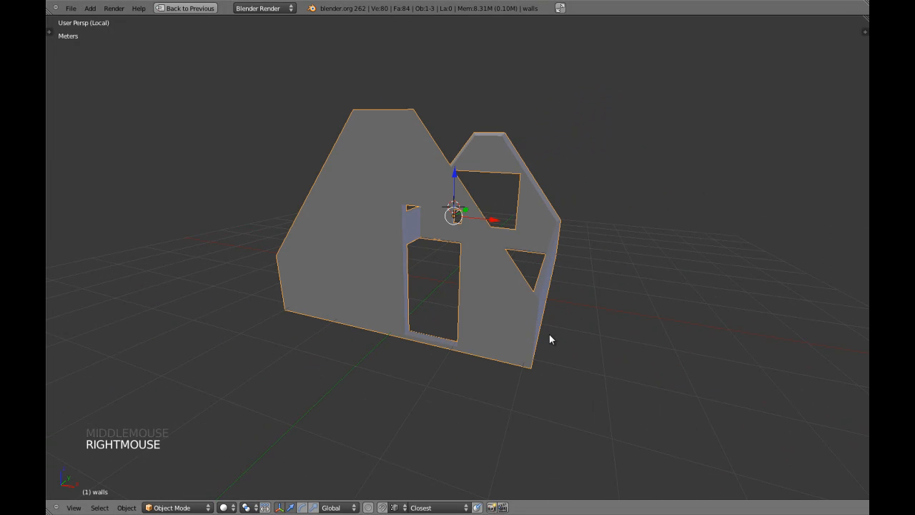
pyautogui.press('KP_Divide')
pyautogui.press('a')
pyautogui.moveTo(448, 309); pyautogui.dragTo(530, 283, button='middle')
pyautogui.scroll(4, 477, 279)
pyautogui.moveTo(531, 283)
pyautogui.mouseDown(button='middle')
pyautogui.moveTo(564, 299)
pyautogui.moveTo(526, 292)
pyautogui.mouseUp(button='middle')
pyautogui.scroll(-1, 551, 288)
# Save the scene over walls.roof.floor.blend, then view the gable window
pyautogui.press('a')
pyautogui.press('a')
pyautogui.hotkey('ctrl', 'w')
pyautogui.click(564, 299)
pyautogui.moveTo(526, 292); pyautogui.dragTo(525, 286, button='middle')
pyautogui.keyDown('shift'); pyautogui.moveTo(596, 303); pyautogui.dragTo(580, 320, button='middle'); pyautogui.keyUp('shift')
pyautogui.scroll(4, 577, 314)
pyautogui.scroll(-4, 570, 315)
pyautogui.keyDown('shift'); pyautogui.moveTo(450, 265); pyautogui.dragTo(452, 316, button='middle'); pyautogui.keyUp('shift')
pyautogui.scroll(2, 439, 286)
pyautogui.scroll(5, 452, 318)
# Center the view on the walls mesh and inspect the window corner
pyautogui.press('Tab')
pyautogui.press('a')
pyautogui.press('a')
pyautogui.press('a')
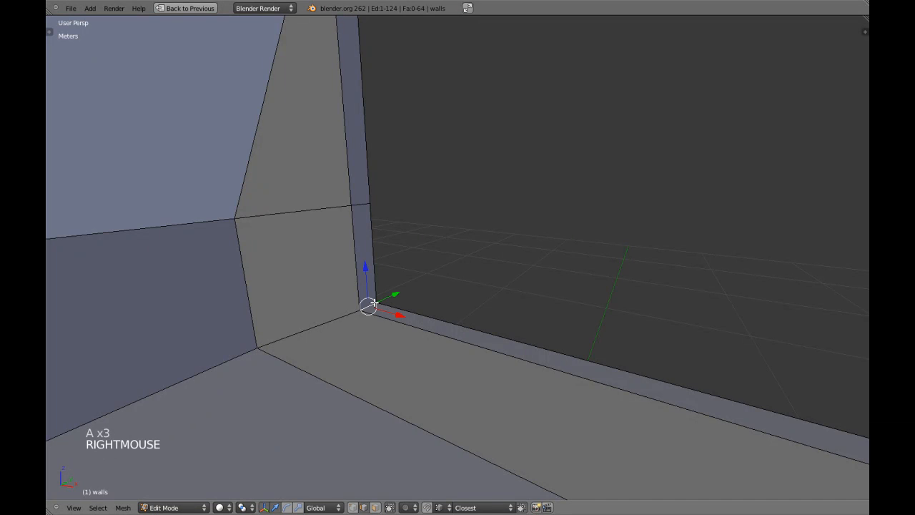
pyautogui.press('KP_Decimal')
pyautogui.scroll(-8, 431, 302)
pyautogui.press('a')
pyautogui.moveTo(431, 302); pyautogui.dragTo(483, 286, button='middle')
pyautogui.press('Tab')
pyautogui.moveTo(483, 286); pyautogui.dragTo(484, 312, button='middle')
pyautogui.scroll(3, 466, 290)
pyautogui.scroll(-2, 490, 349)
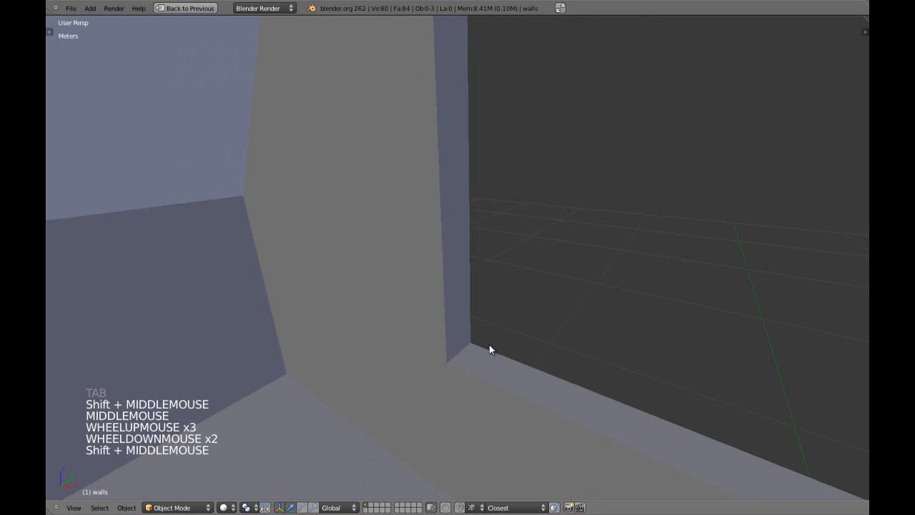
pyautogui.keyDown('shift'); pyautogui.moveTo(491, 350); pyautogui.dragTo(456, 292, button='middle'); pyautogui.keyUp('shift')
# Restore the full layout with the Properties editor and view the wall corner in wireframe
pyautogui.hotkey('shift', 'space')
pyautogui.keyDown('shift'); pyautogui.moveTo(369, 129); pyautogui.dragTo(431, 269, button='middle'); pyautogui.keyUp('shift')
pyautogui.scroll(3, 462, 326)
pyautogui.scroll(-6, 370, 288)
pyautogui.scroll(-3, 381, 268)
pyautogui.moveTo(369, 288); pyautogui.dragTo(414, 254, button='middle')
pyautogui.keyDown('shift'); pyautogui.moveTo(413, 254); pyautogui.dragTo(465, 186, button='middle'); pyautogui.keyUp('shift')
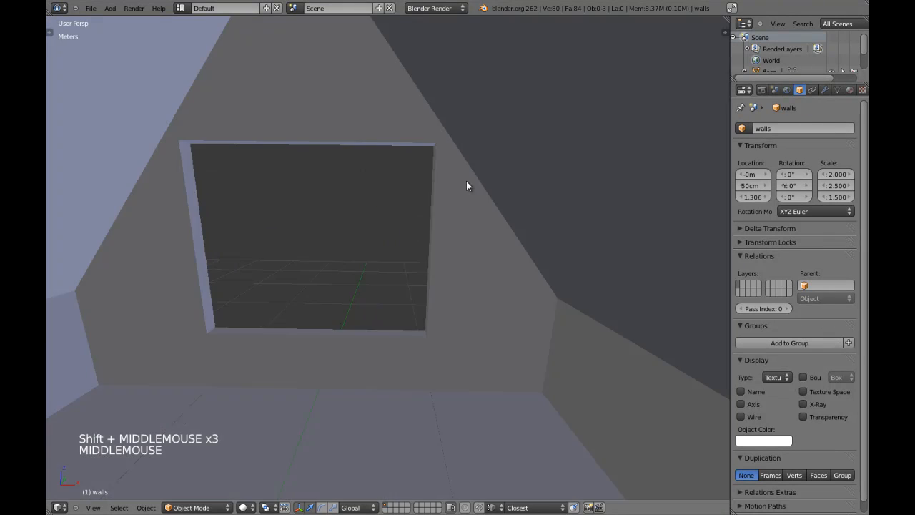
pyautogui.keyDown('shift'); pyautogui.moveTo(303, 215); pyautogui.dragTo(457, 208, button='middle'); pyautogui.keyUp('shift')
pyautogui.moveTo(457, 208); pyautogui.dragTo(484, 236, button='middle')
pyautogui.scroll(3, 446, 236)
pyautogui.press('z')
pyautogui.press('z')
pyautogui.keyDown('shift'); pyautogui.moveTo(386, 211); pyautogui.dragTo(479, 163, button='middle'); pyautogui.keyUp('shift')
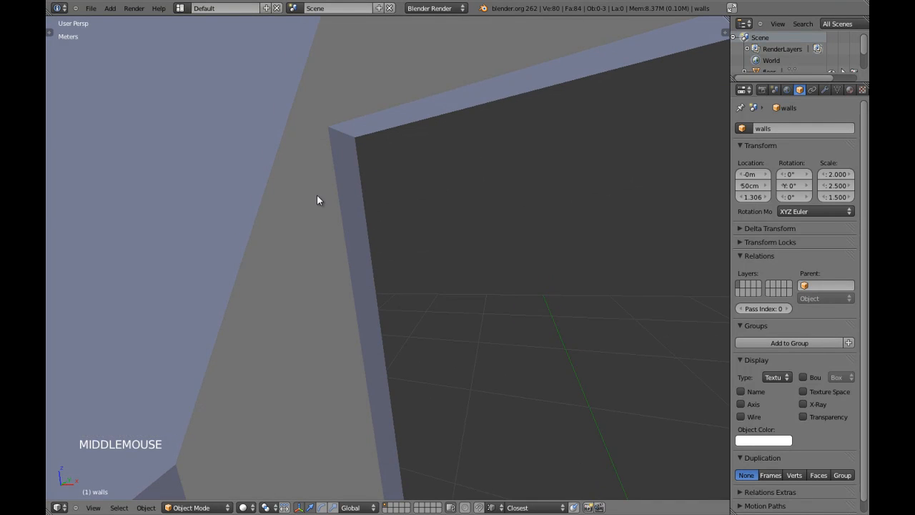
pyautogui.keyDown('shift'); pyautogui.moveTo(620, 256); pyautogui.dragTo(565, 194, button='middle'); pyautogui.keyUp('shift')
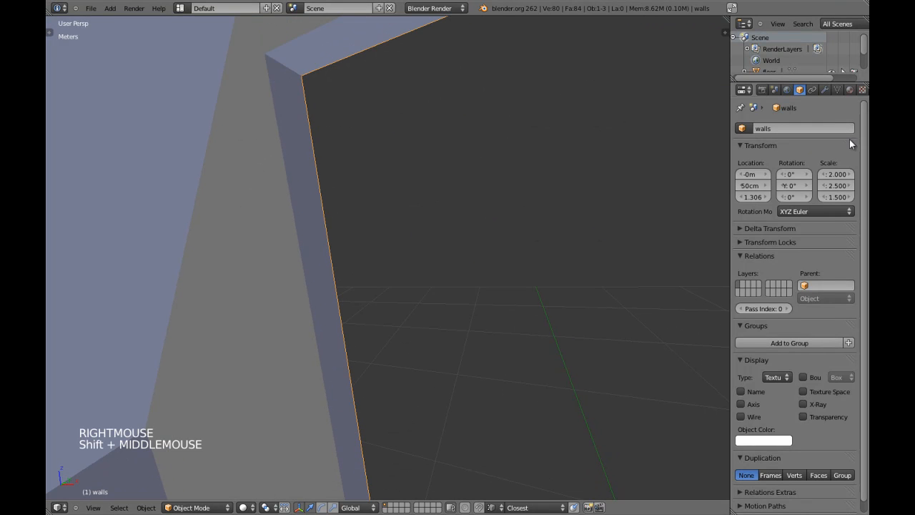
# Add a trial Bevel modifier with 1 cm width to the walls, then remove it
pyautogui.click(826, 90)
pyautogui.click(805, 141)
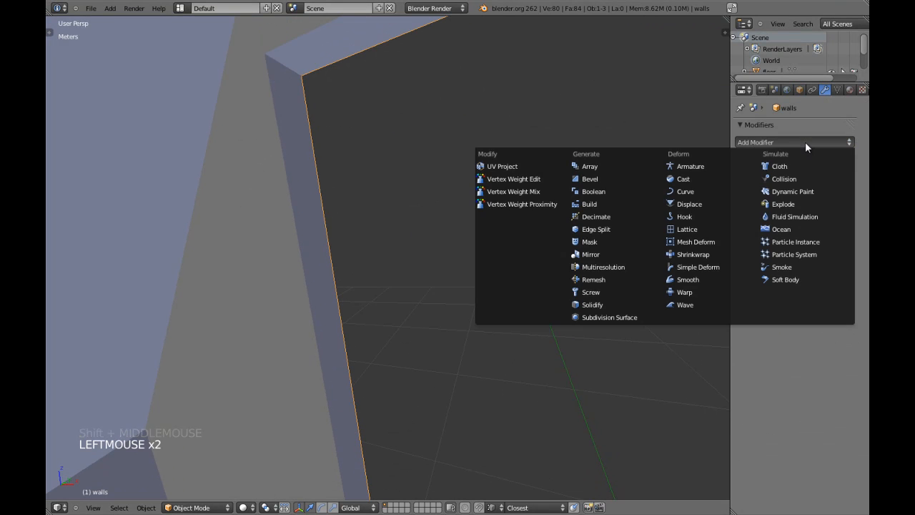
pyautogui.click(603, 182)
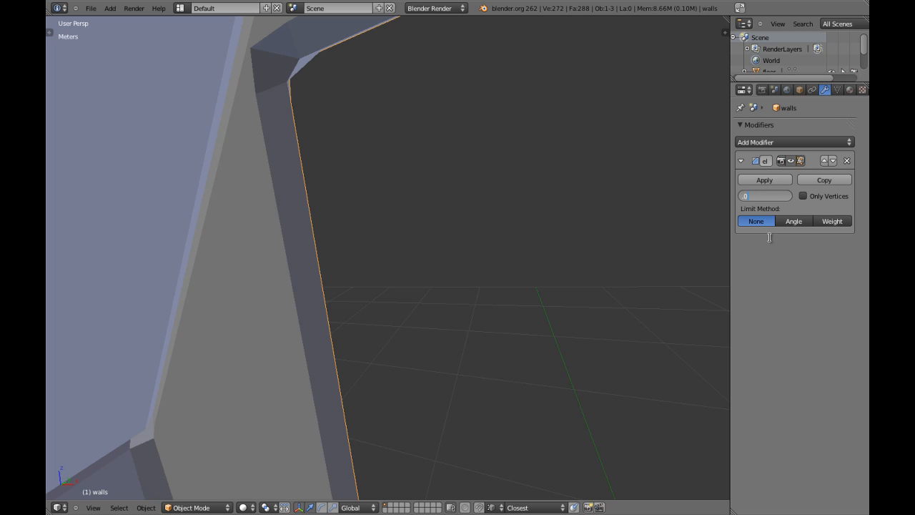
pyautogui.write('1')
pyautogui.press('Return')
pyautogui.click(766, 197)
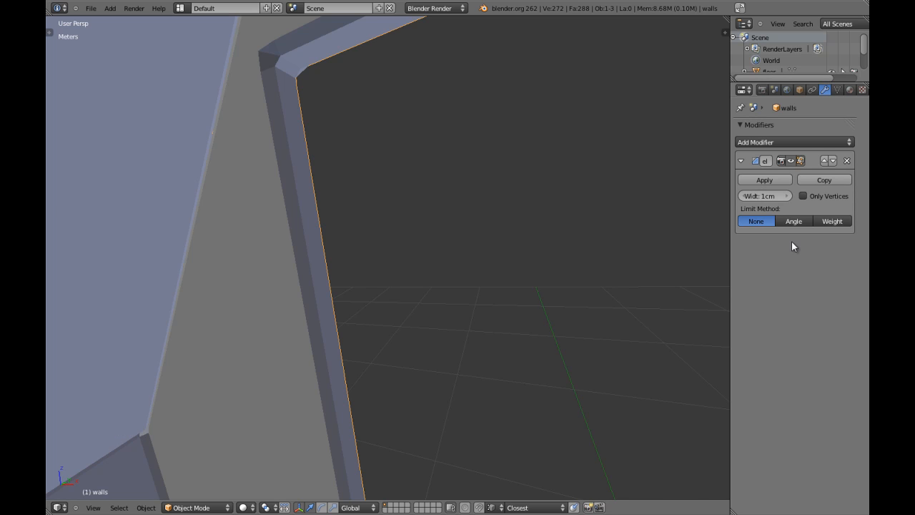
pyautogui.click(846, 163)
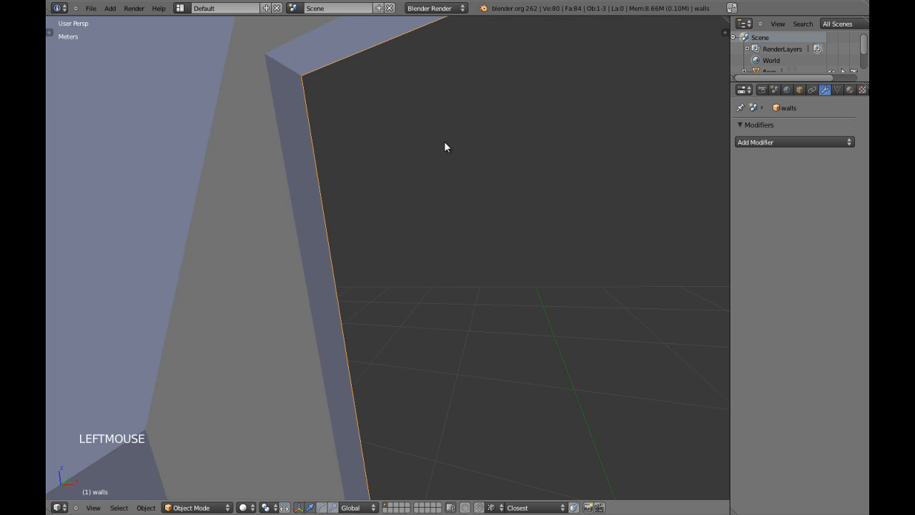
# Re-enter Edit Mode on the walls mesh and clear the selection
pyautogui.press('Tab')
pyautogui.press('a')
pyautogui.press('a')
pyautogui.hotkey('ctrl', 'Tab')
pyautogui.click(299, 96)
pyautogui.press('a')
pyautogui.keyDown('alt'); pyautogui.keyDown('shift'); pyautogui.rightClick(343, 136); pyautogui.keyUp('shift'); pyautogui.keyUp('alt')
pyautogui.press('e')
pyautogui.rightClick(344, 136)
pyautogui.moveTo(294, 221); pyautogui.dragTo(293, 241, button='middle')
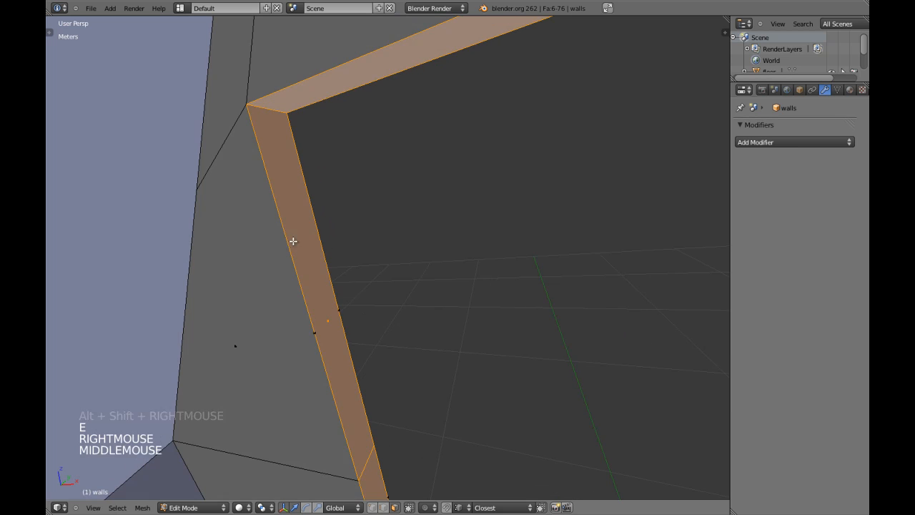
pyautogui.press('s')
pyautogui.press('s')
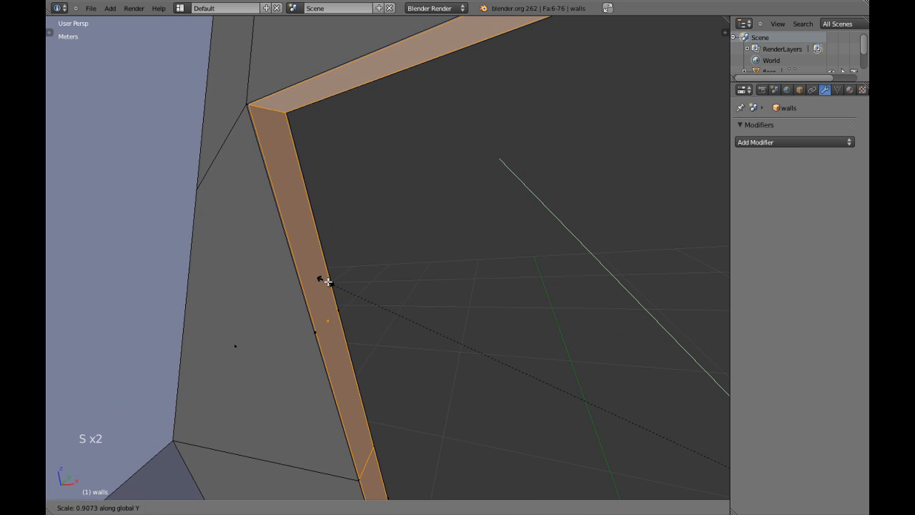
pyautogui.click(332, 284)
pyautogui.press('ctrl+KP_1')
pyautogui.press('KP_5')
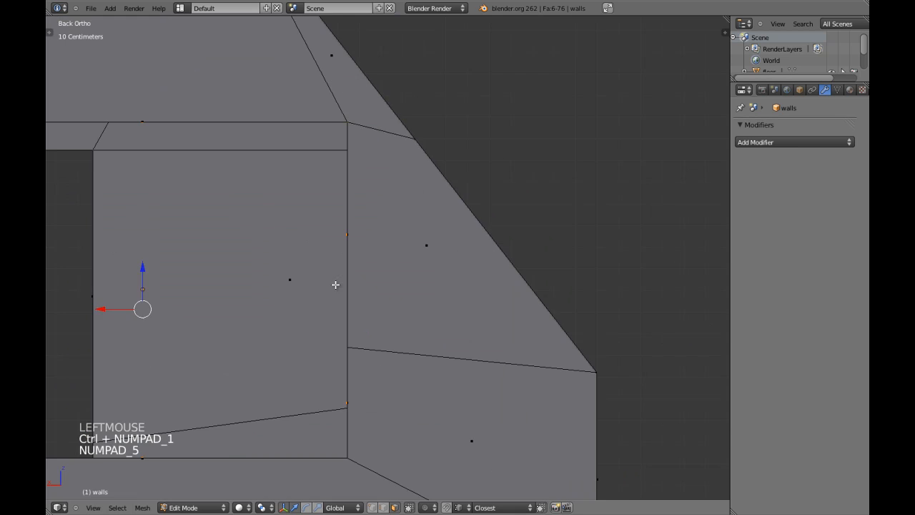
pyautogui.press('z')
pyautogui.keyDown('shift'); pyautogui.moveTo(336, 283); pyautogui.dragTo(315, 258, button='middle'); pyautogui.keyUp('shift')
pyautogui.scroll(2, 455, 305)
pyautogui.keyDown('shift'); pyautogui.moveTo(455, 305); pyautogui.dragTo(444, 372, button='middle'); pyautogui.keyUp('shift')
pyautogui.keyDown('shift'); pyautogui.scroll(1, 444, 372); pyautogui.keyUp('shift')
pyautogui.scroll(4, 444, 372)
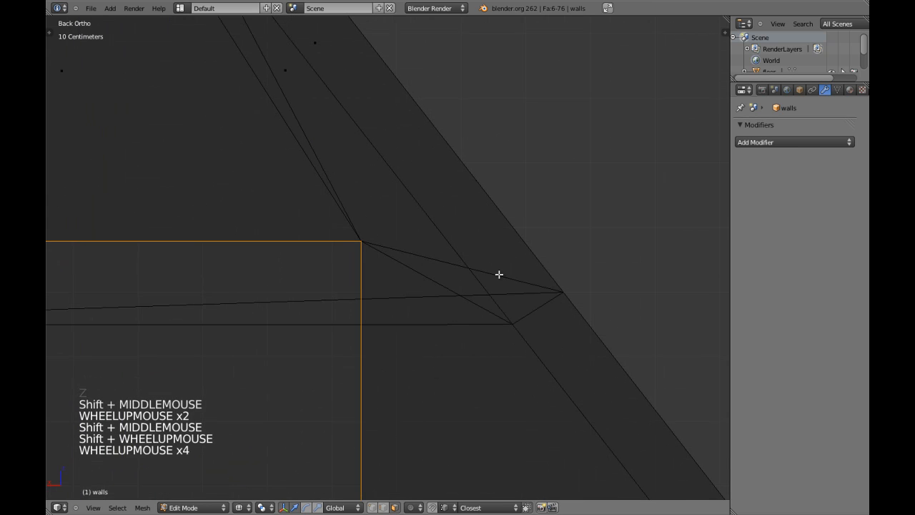
pyautogui.press('s')
pyautogui.click(492, 274)
pyautogui.press('s')
pyautogui.press('s')
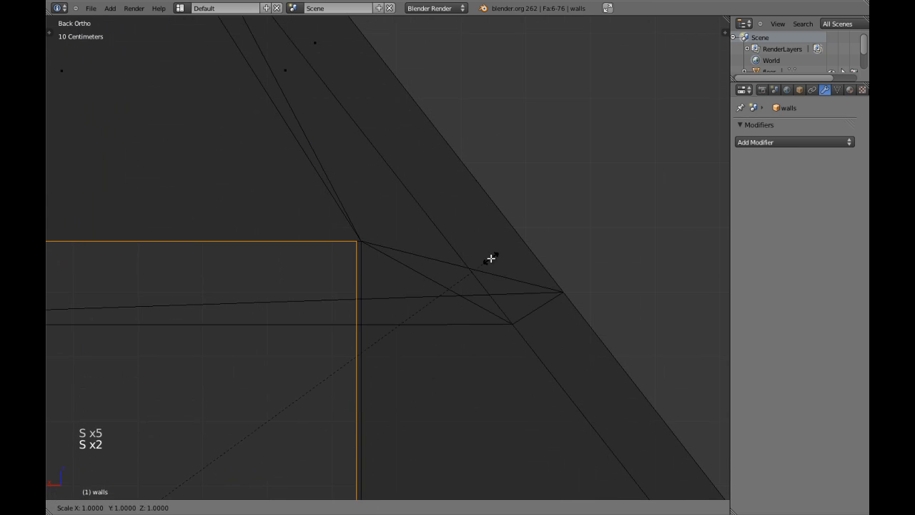
pyautogui.click(485, 261)
pyautogui.press('z')
pyautogui.scroll(-1, 421, 296)
pyautogui.press('Tab')
pyautogui.scroll(-4, 422, 295)
pyautogui.keyDown('shift'); pyautogui.moveTo(421, 295); pyautogui.dragTo(449, 229, button='middle'); pyautogui.keyUp('shift')
pyautogui.scroll(-1, 286, 262)
pyautogui.scroll(4, 408, 283)
pyautogui.keyDown('shift'); pyautogui.moveTo(287, 262); pyautogui.dragTo(399, 316, button='middle'); pyautogui.keyUp('shift')
pyautogui.press('Tab')
pyautogui.rightClick(369, 236)
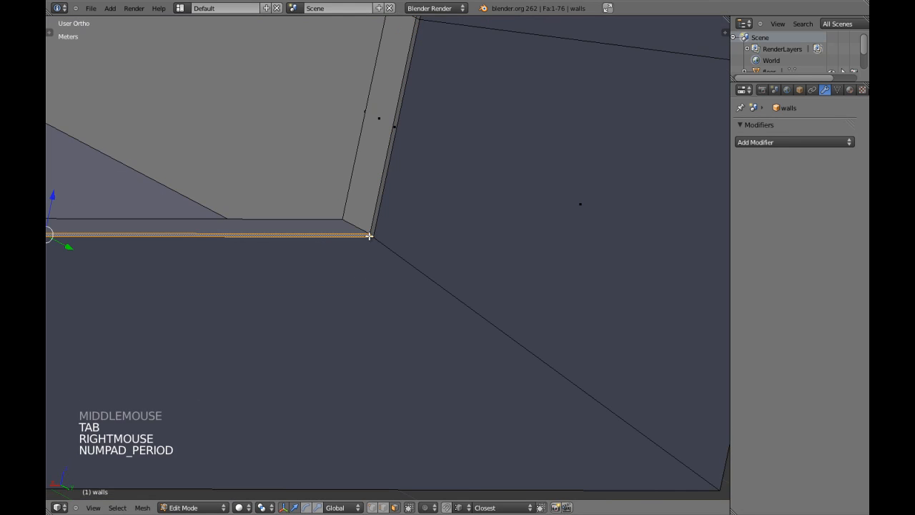
pyautogui.press('Tab')
pyautogui.scroll(3, 527, 226)
pyautogui.moveTo(560, 164); pyautogui.dragTo(443, 295, button='middle')
pyautogui.scroll(2, 443, 295)
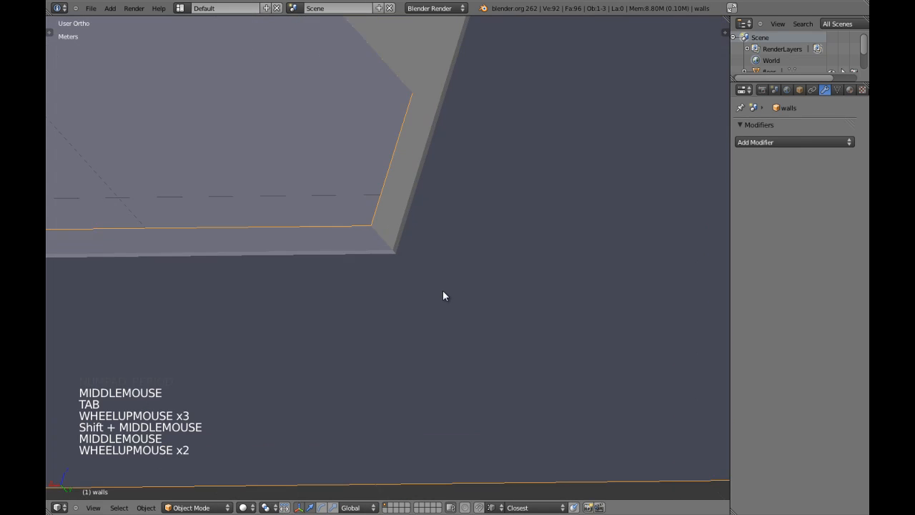
pyautogui.scroll(-3, 358, 317)
pyautogui.moveTo(357, 317); pyautogui.dragTo(370, 294, button='middle')
pyautogui.press('Tab')
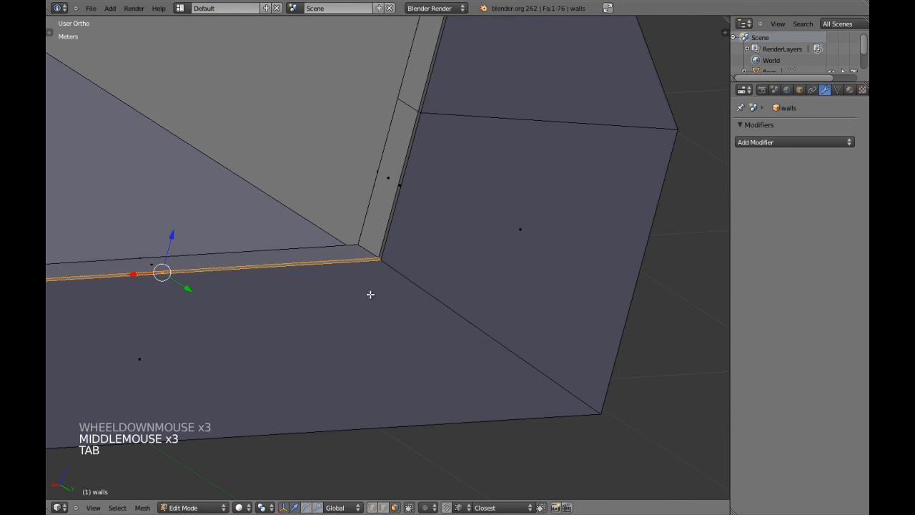
pyautogui.hotkey('ctrl', 'z')
pyautogui.hotkey('ctrl', 'z')
pyautogui.hotkey('ctrl', 'z')
pyautogui.hotkey('ctrl', 'z')
pyautogui.hotkey('ctrl', 'z')
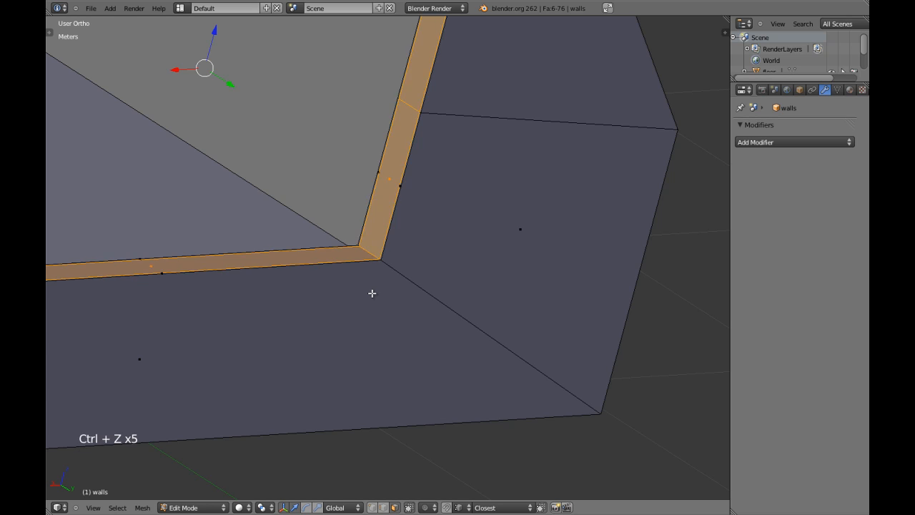
pyautogui.press('Tab')
pyautogui.scroll(-4, 372, 297)
pyautogui.moveTo(372, 296); pyautogui.dragTo(332, 265, button='middle')
pyautogui.press('KP_5')
pyautogui.press('a')
pyautogui.keyDown('shift'); pyautogui.moveTo(332, 265); pyautogui.dragTo(513, 288, button='middle'); pyautogui.keyUp('shift')
pyautogui.keyDown('shift'); pyautogui.moveTo(346, 297); pyautogui.dragTo(198, 249, button='middle'); pyautogui.keyUp('shift')
pyautogui.keyDown('shift'); pyautogui.moveTo(311, 412); pyautogui.dragTo(362, 251, button='middle'); pyautogui.keyUp('shift')
pyautogui.scroll(-2, 450, 245)
pyautogui.moveTo(549, 239); pyautogui.dragTo(418, 240, button='middle')
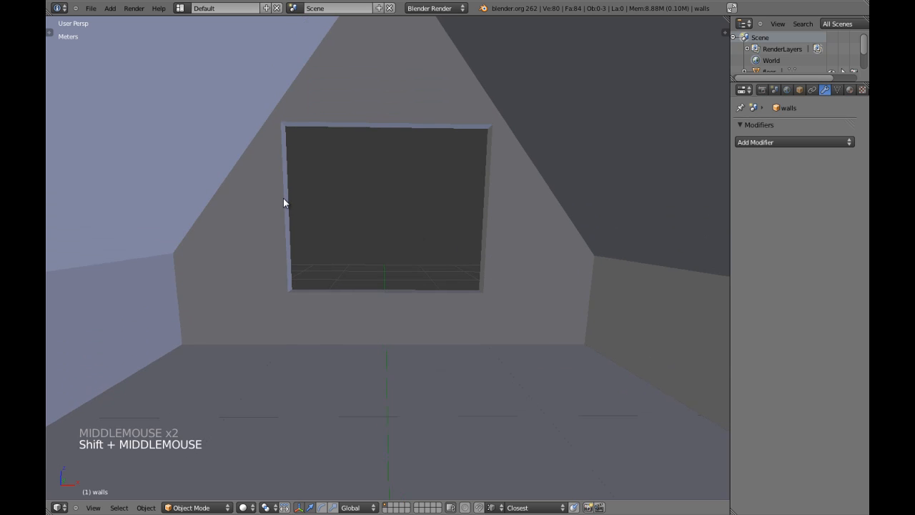
pyautogui.keyDown('shift'); pyautogui.moveTo(508, 159); pyautogui.dragTo(501, 198, button='middle'); pyautogui.keyUp('shift')
pyautogui.rightClick(546, 100)
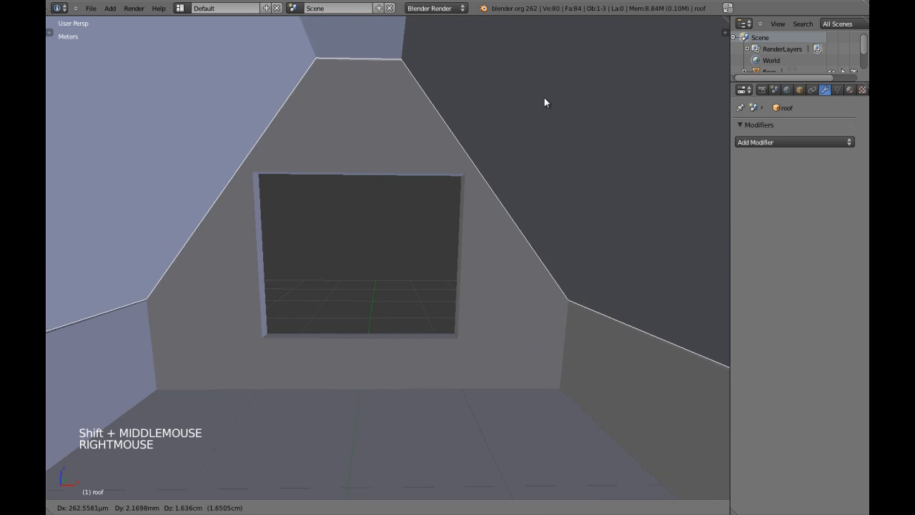
pyautogui.press('a')
pyautogui.rightClick(361, 179)
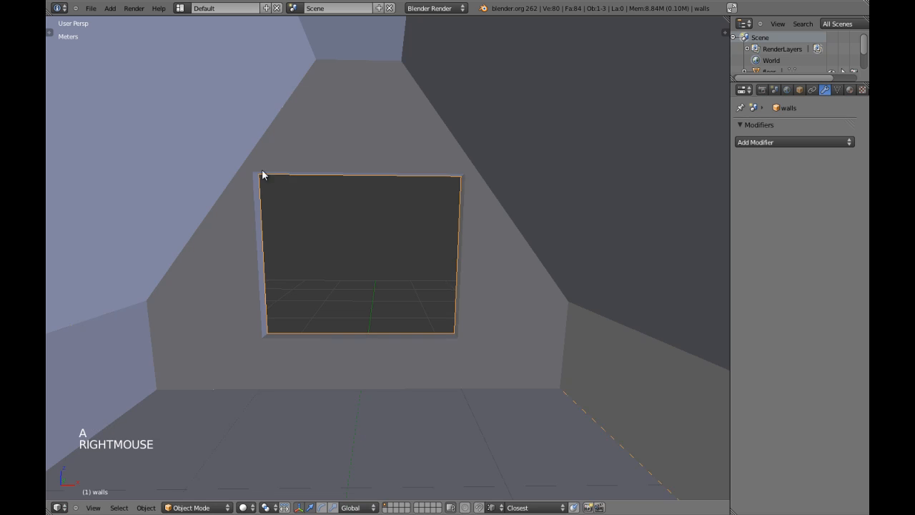
pyautogui.press('a')
pyautogui.keyDown('shift'); pyautogui.moveTo(374, 243); pyautogui.dragTo(465, 225, button='middle'); pyautogui.keyUp('shift')
pyautogui.press('a')
pyautogui.press('a')
pyautogui.scroll(-2, 441, 198)
pyautogui.keyDown('shift'); pyautogui.moveTo(465, 225); pyautogui.dragTo(393, 200, button='middle'); pyautogui.keyUp('shift')
pyautogui.moveTo(545, 221); pyautogui.dragTo(460, 250, button='middle')
pyautogui.press('a')
pyautogui.press('a')
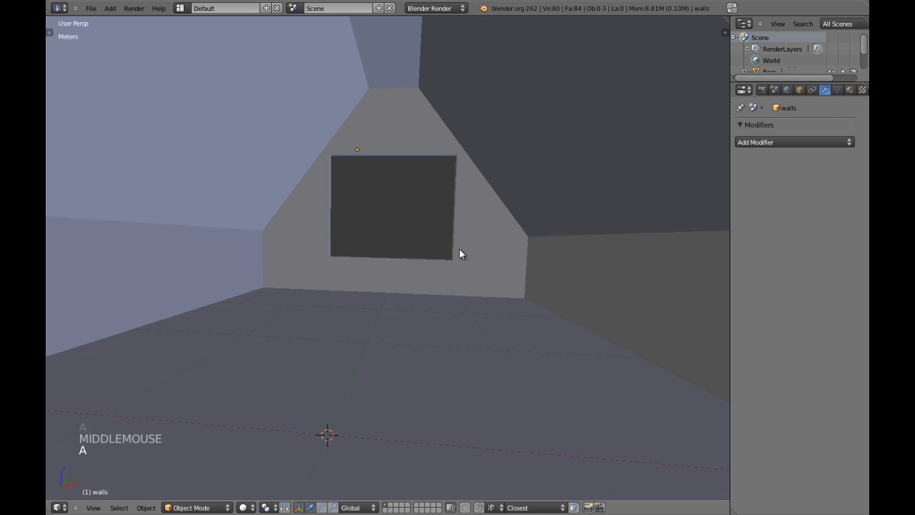